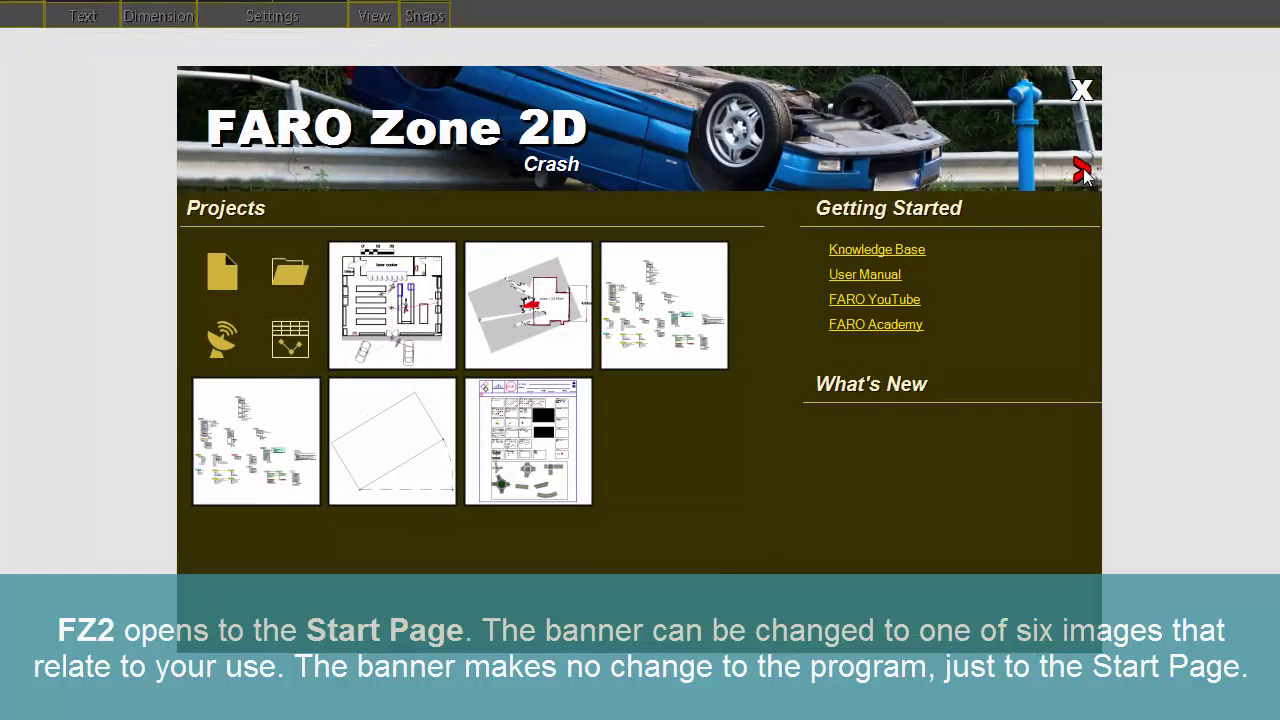
# Cycle the Start Page banner through its images and back to the Crash image
pyautogui.click(1083, 171)
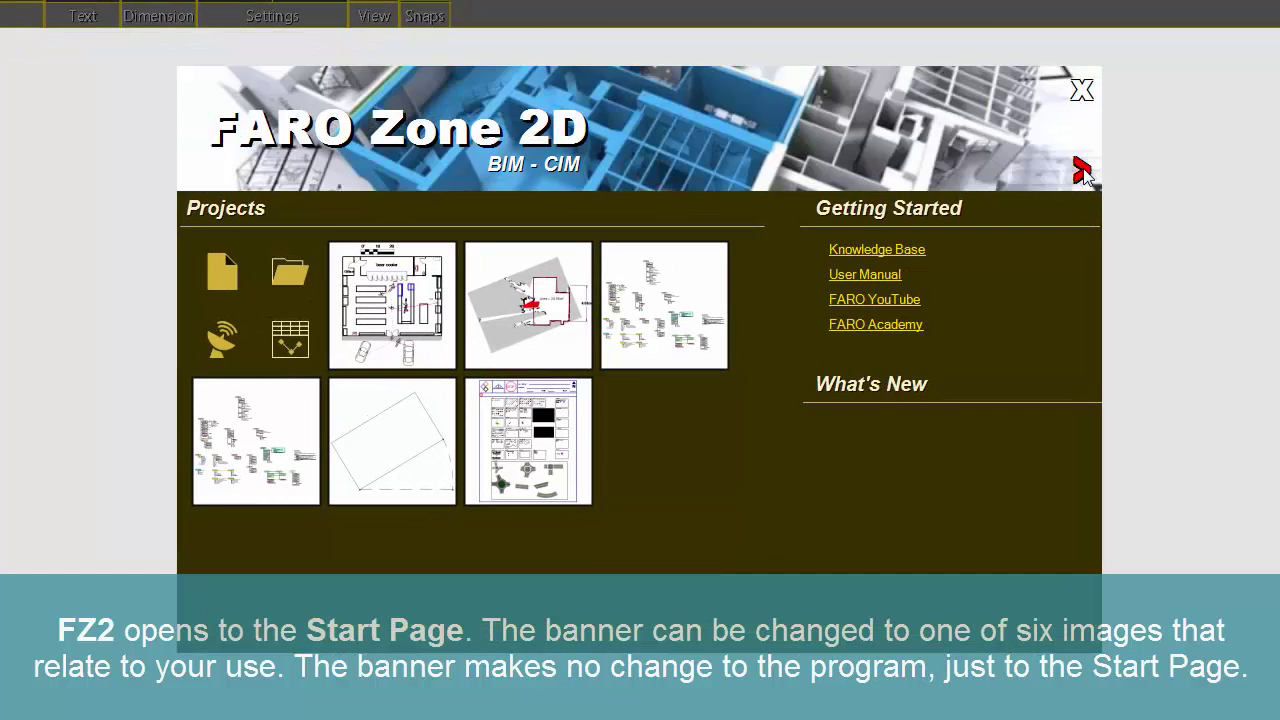
pyautogui.click(1083, 171)
pyautogui.click(1083, 171)
pyautogui.click(1083, 171)
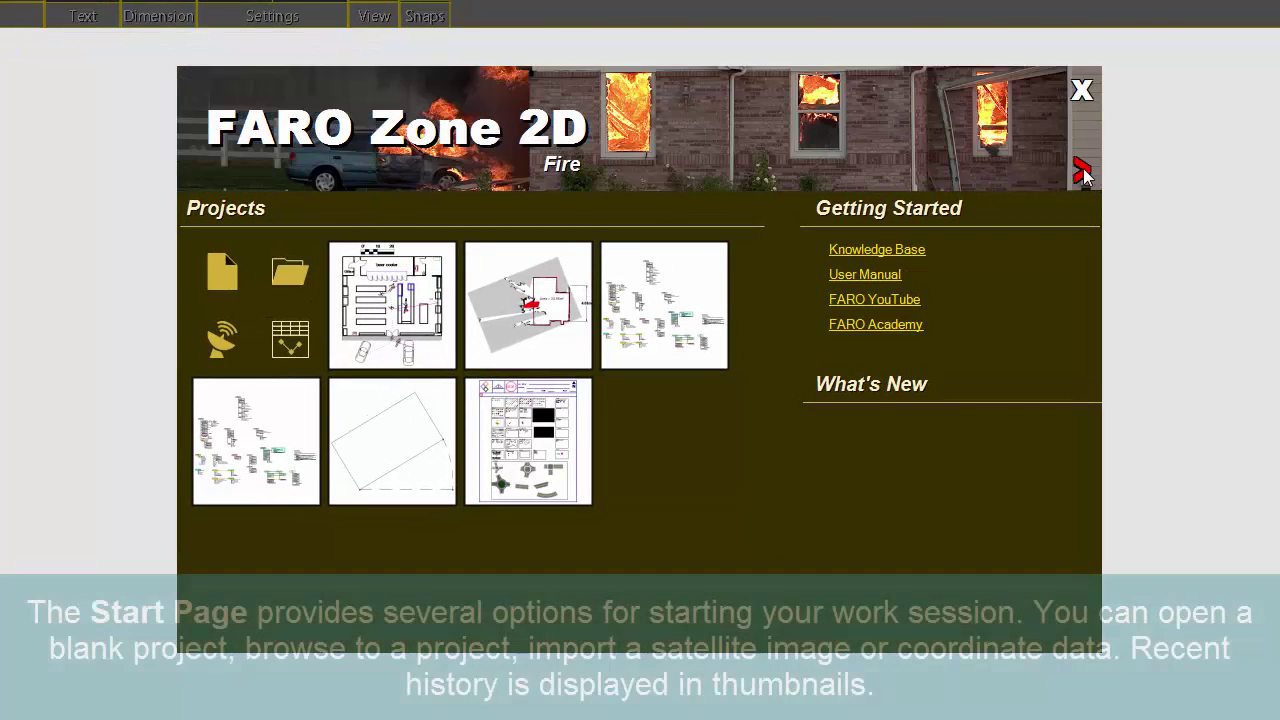
pyautogui.click(1083, 171)
pyautogui.click(1083, 171)
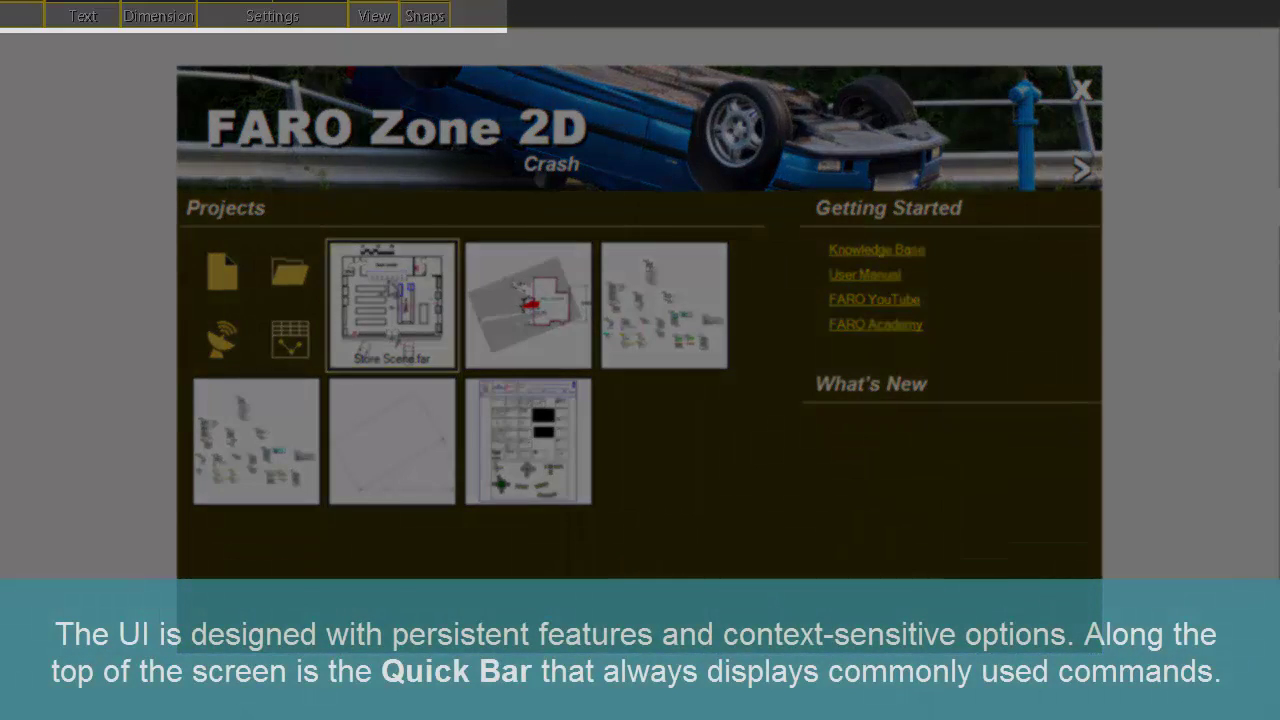
# Open the recent project Store Scene.far and view the scene with the Magnification Window, turning it off again
pyautogui.click(377, 322)
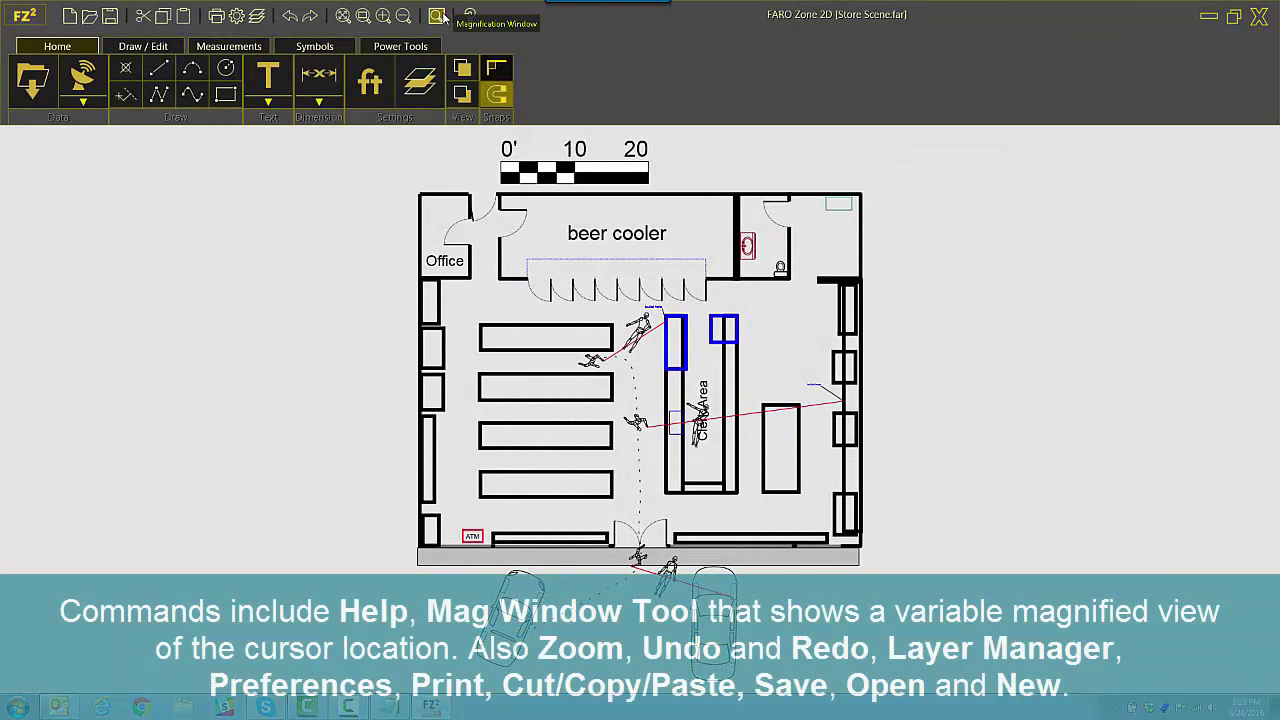
pyautogui.click(438, 16)
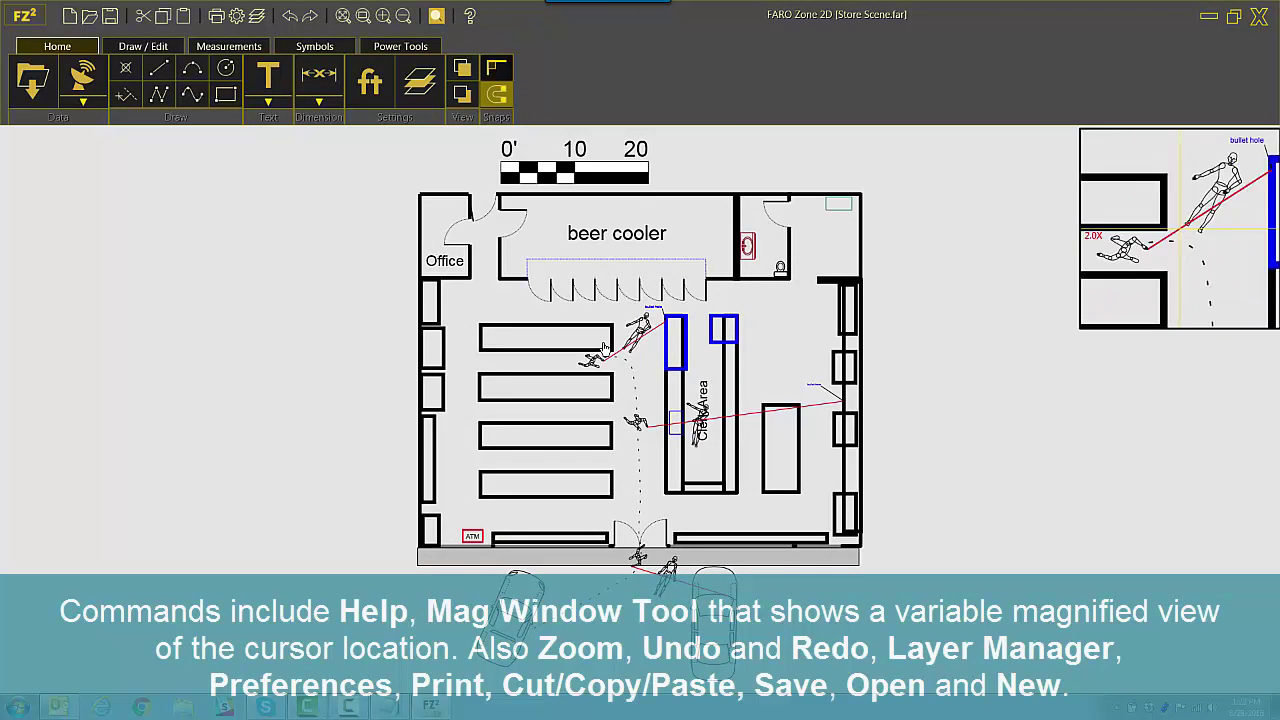
pyautogui.click(432, 17)
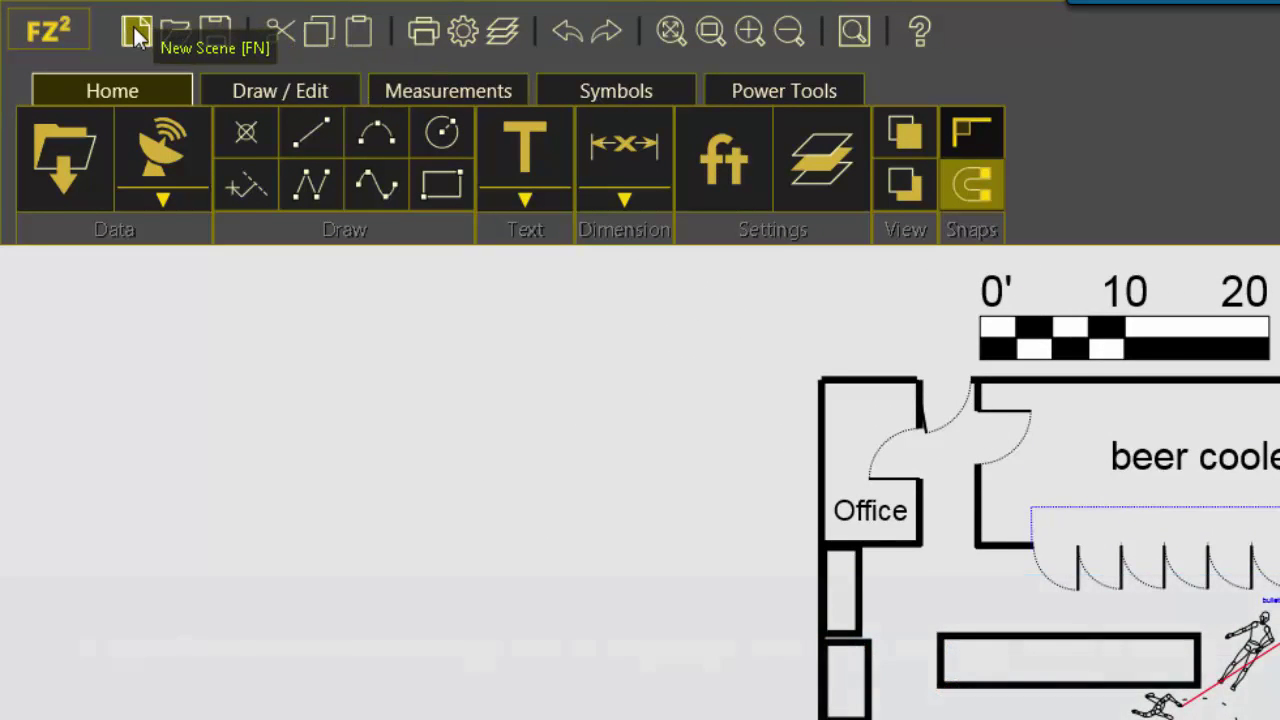
# Review the Preferences for folders, UI style with its preset styles, grip style, object info style and utilities without changing anything
pyautogui.click(463, 31)
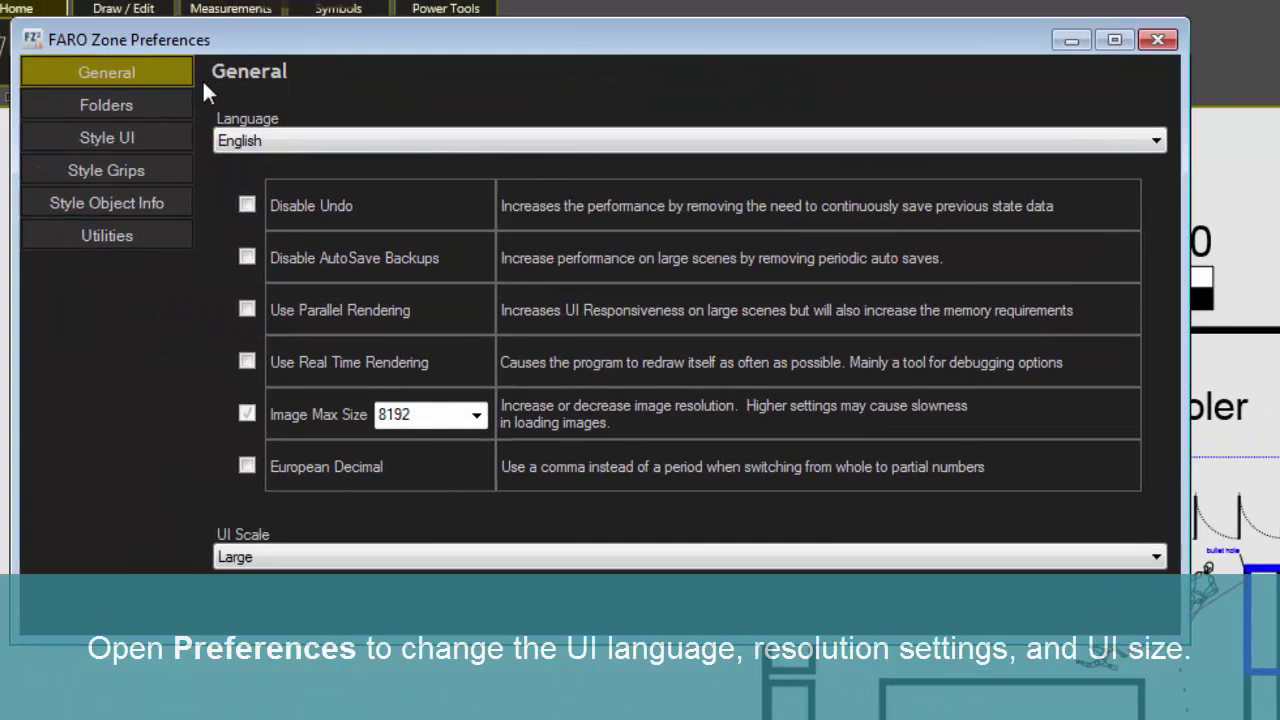
pyautogui.click(130, 108)
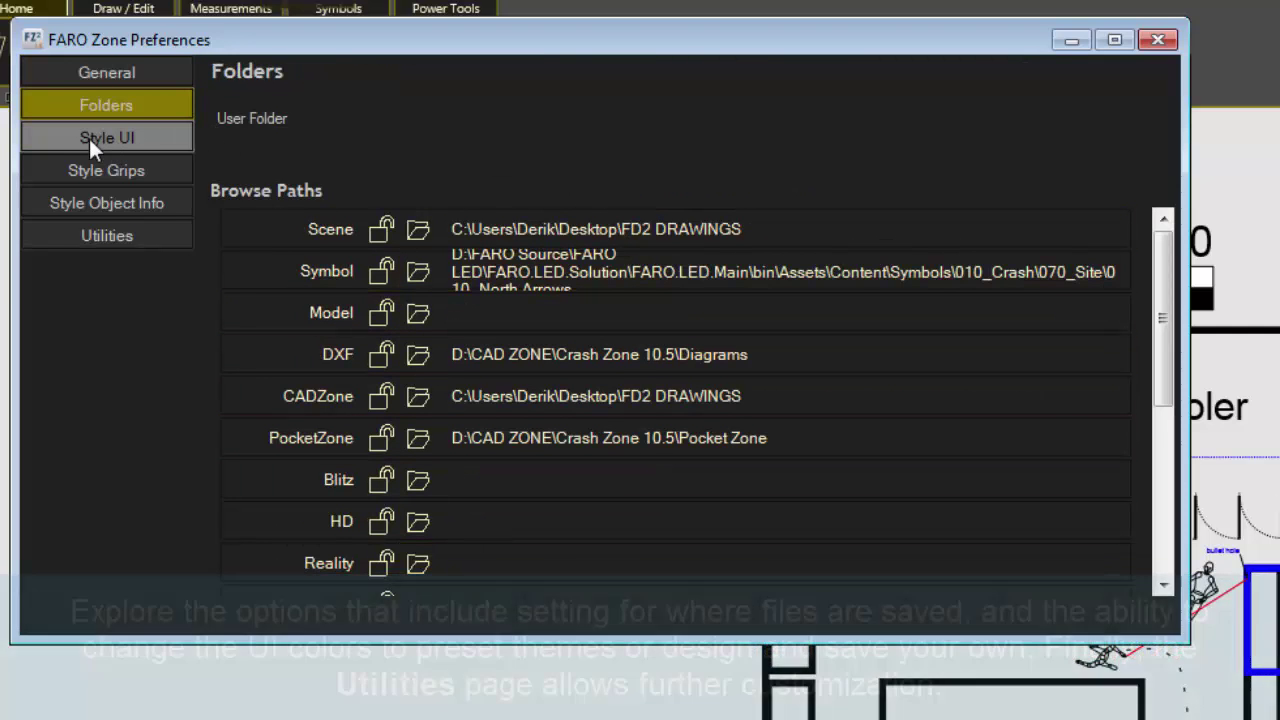
pyautogui.click(99, 137)
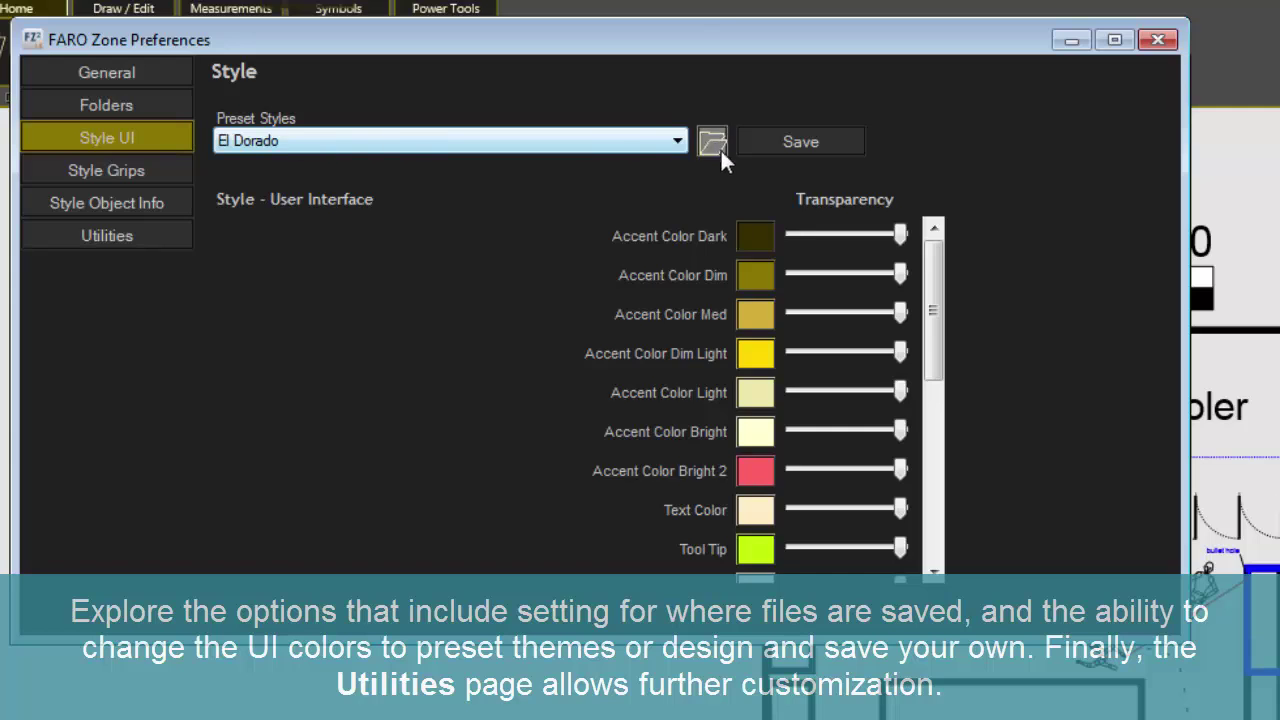
pyautogui.click(676, 141)
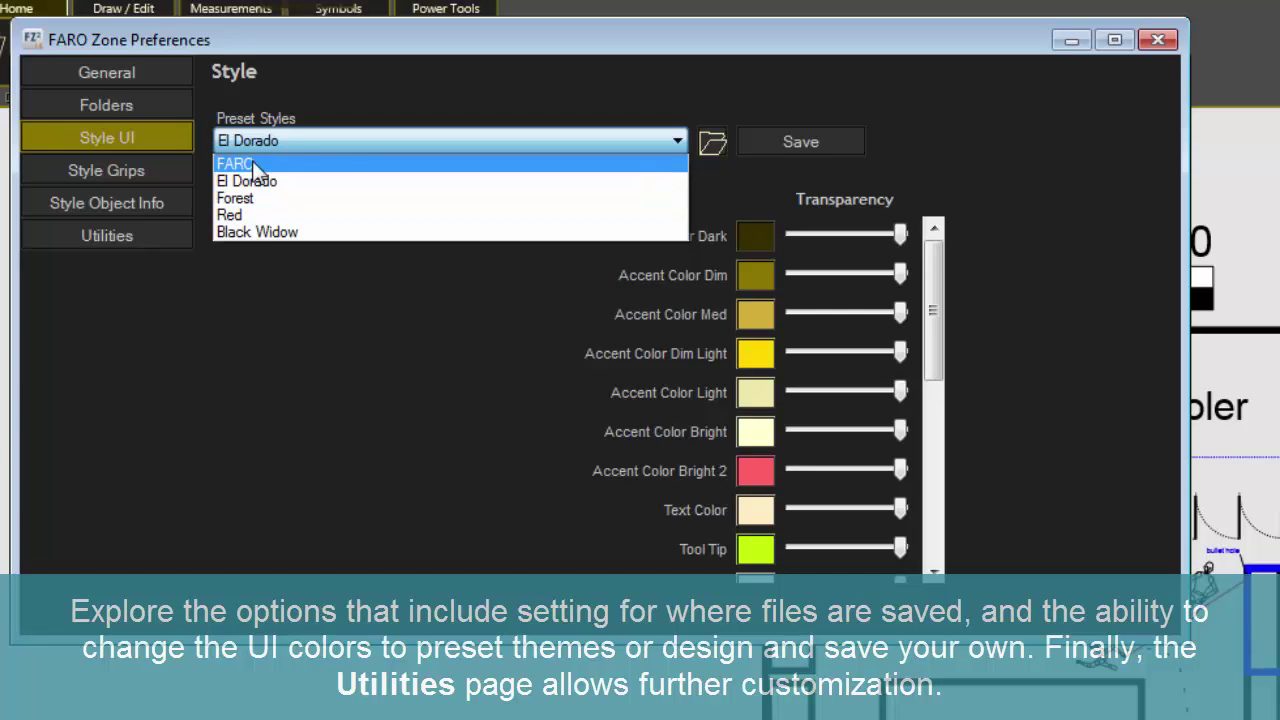
pyautogui.click(336, 142)
pyautogui.click(174, 169)
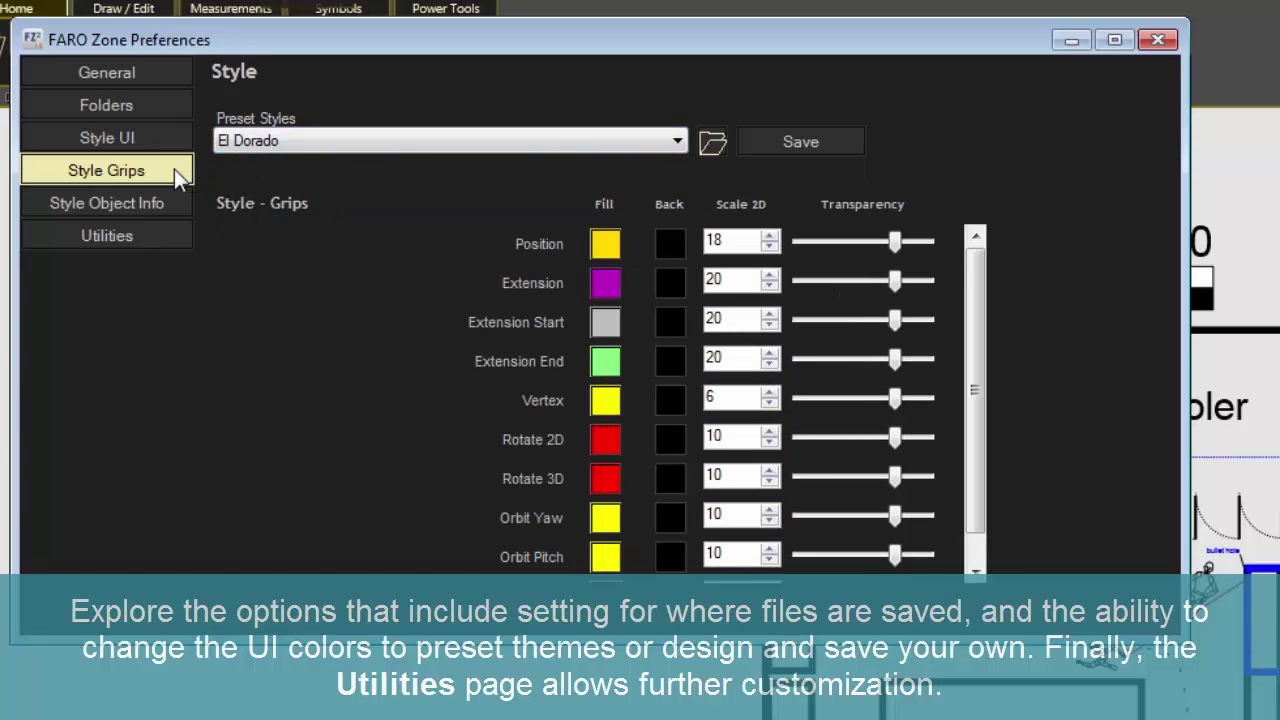
pyautogui.click(158, 200)
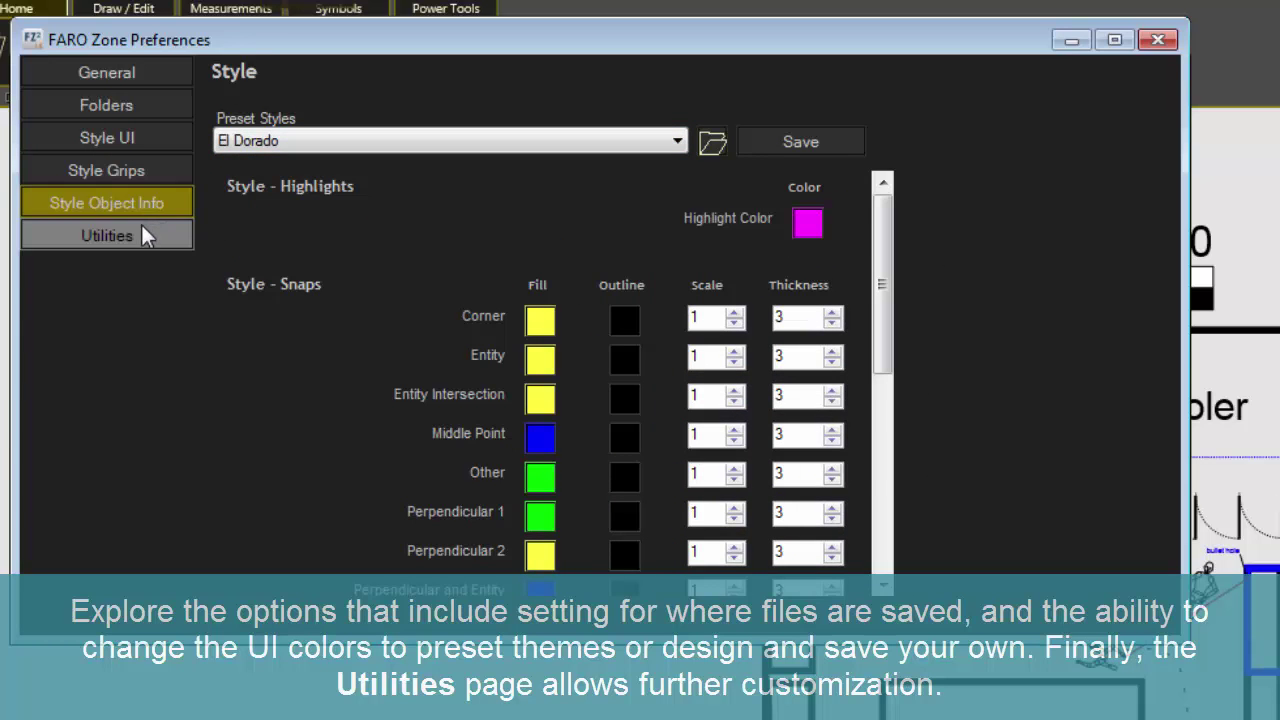
pyautogui.click(139, 234)
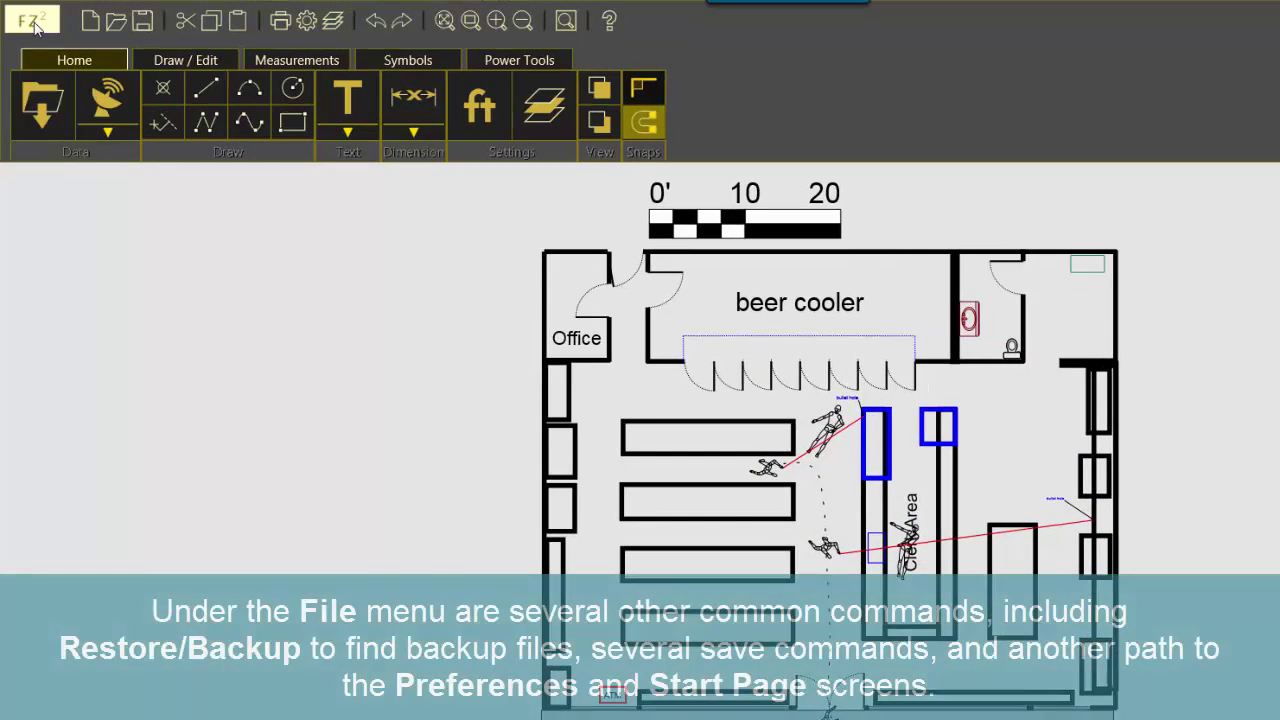
# Show the program's About information with licence status and version, and open the log files
pyautogui.click(31, 21)
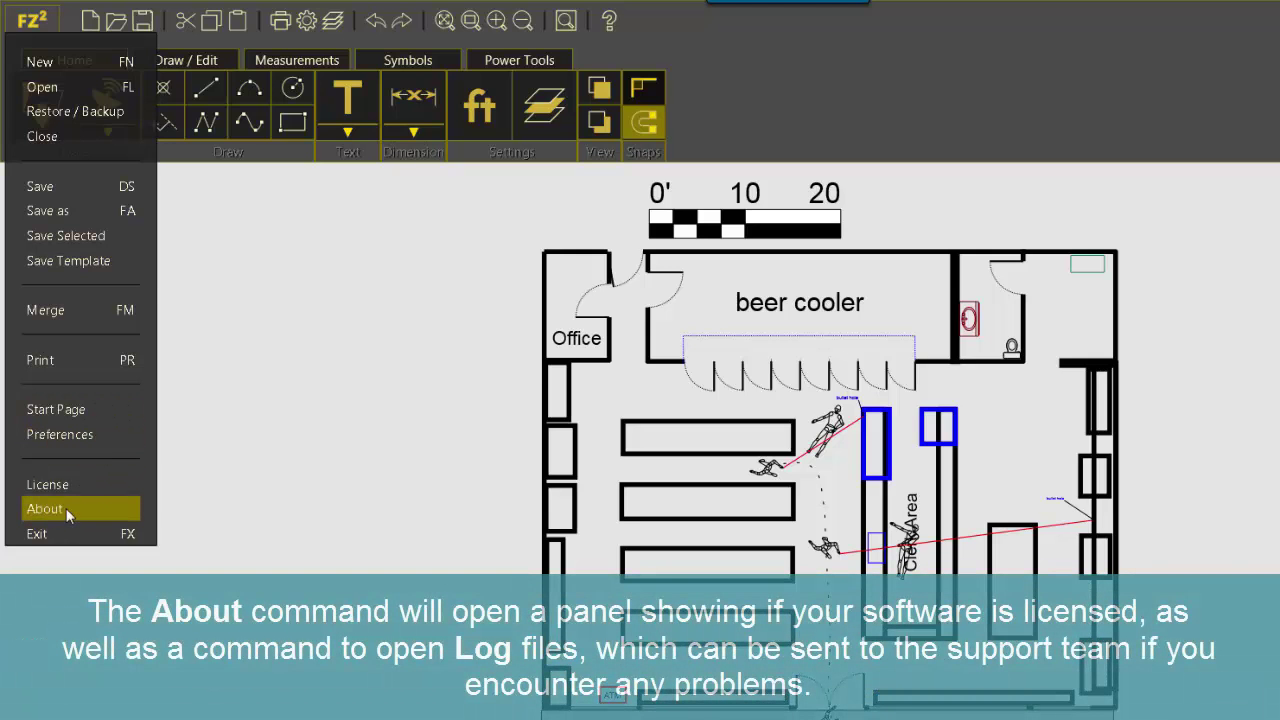
pyautogui.click(42, 510)
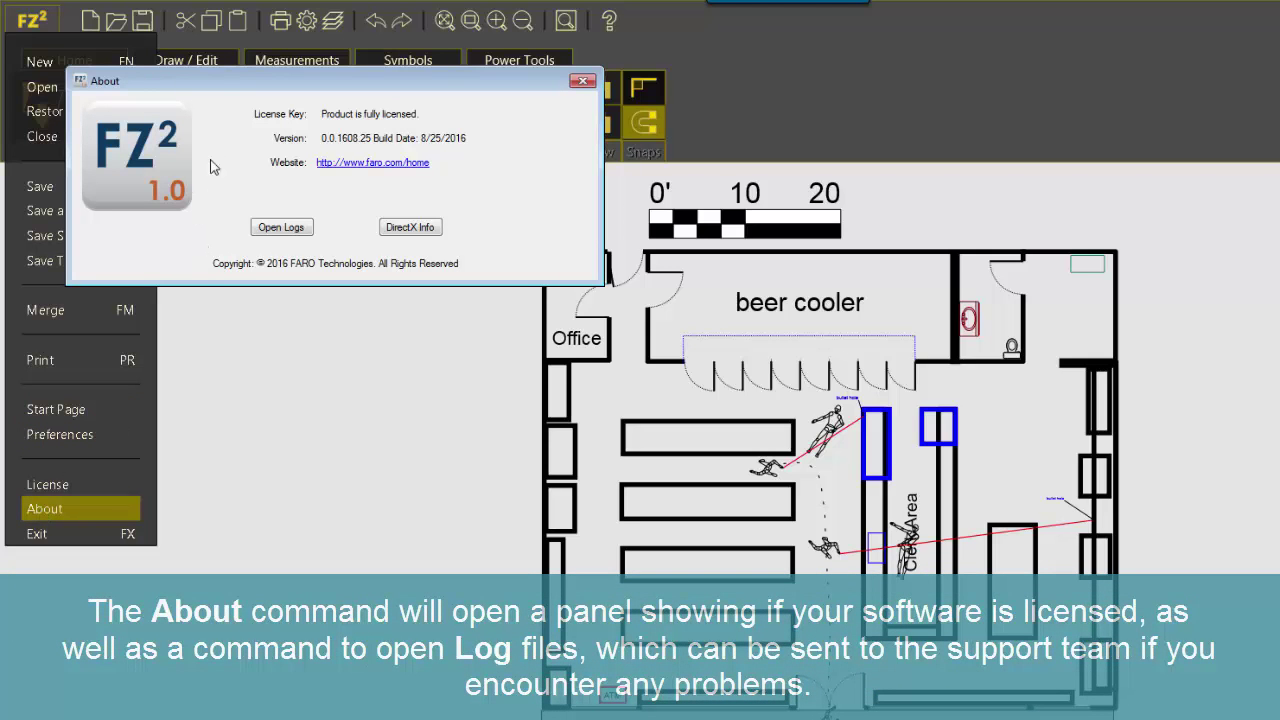
pyautogui.click(281, 227)
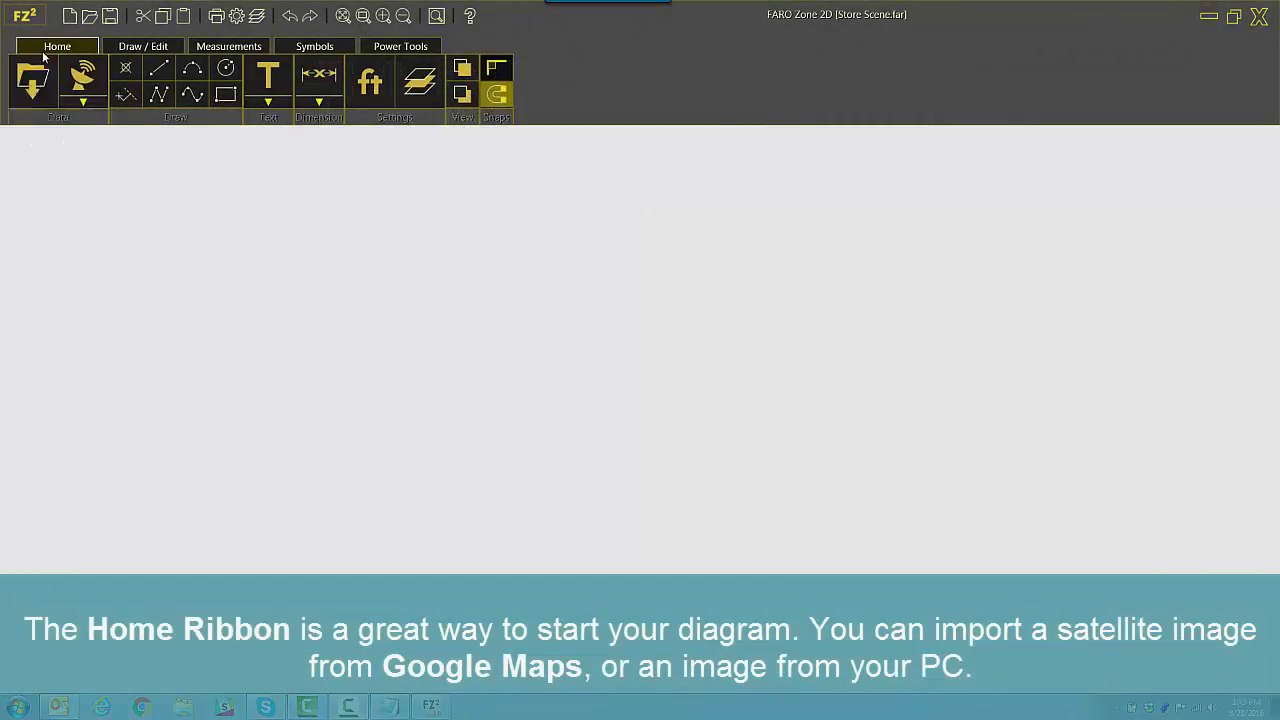
# View the Google Maps satellite image dialog, close it without importing, and look at the image import options
pyautogui.click(87, 78)
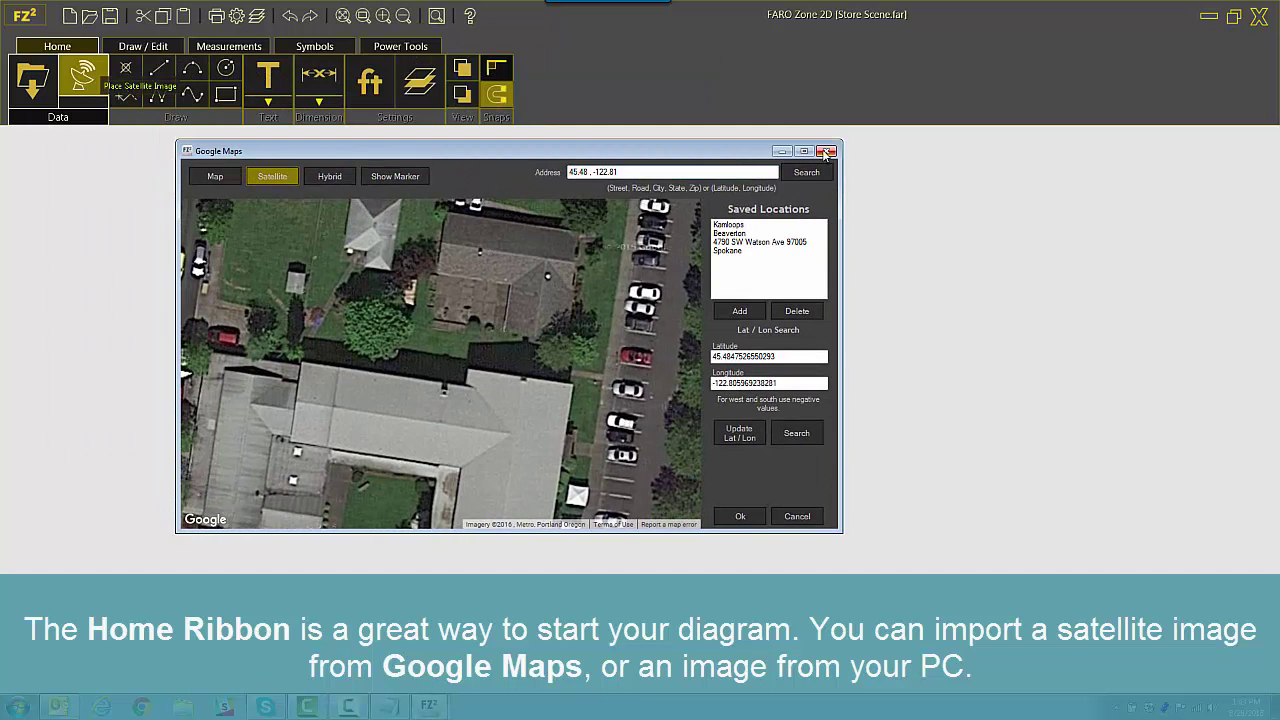
pyautogui.click(826, 152)
pyautogui.click(83, 101)
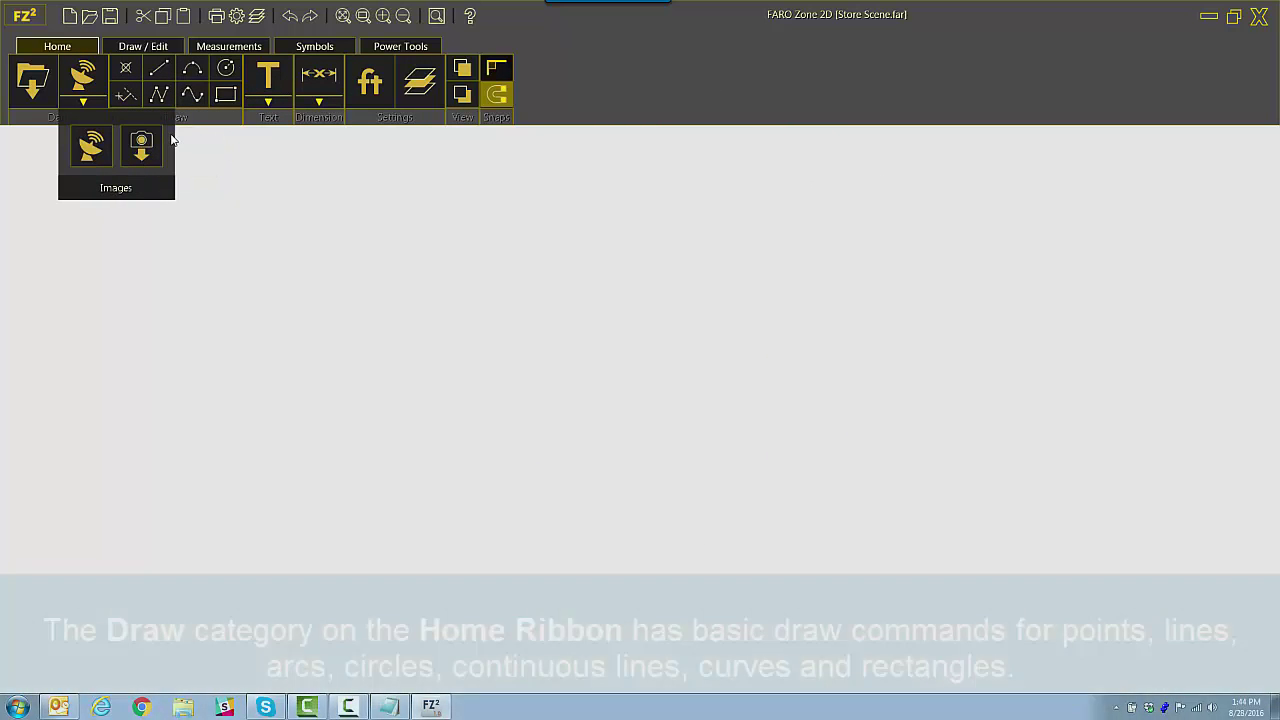
pyautogui.click(228, 162)
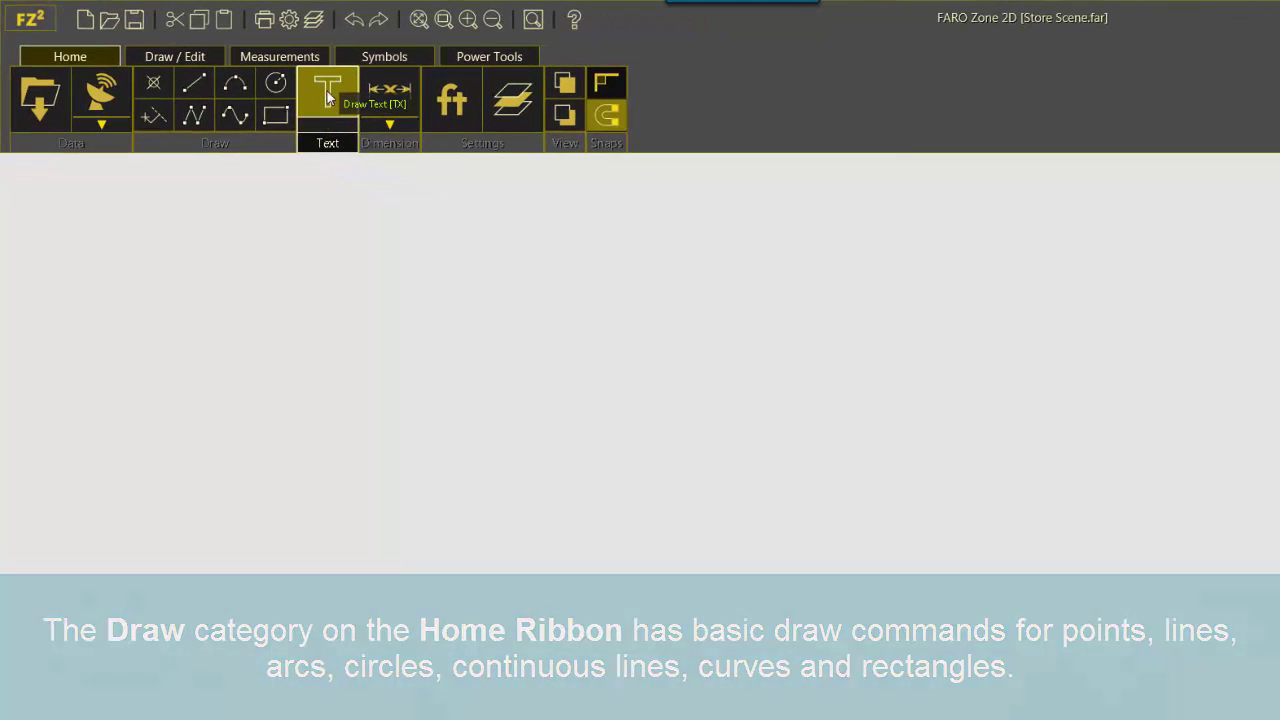
# Place a label reading "Text" with a leader arrow pointing up and left in the empty drawing area
pyautogui.click(583, 170)
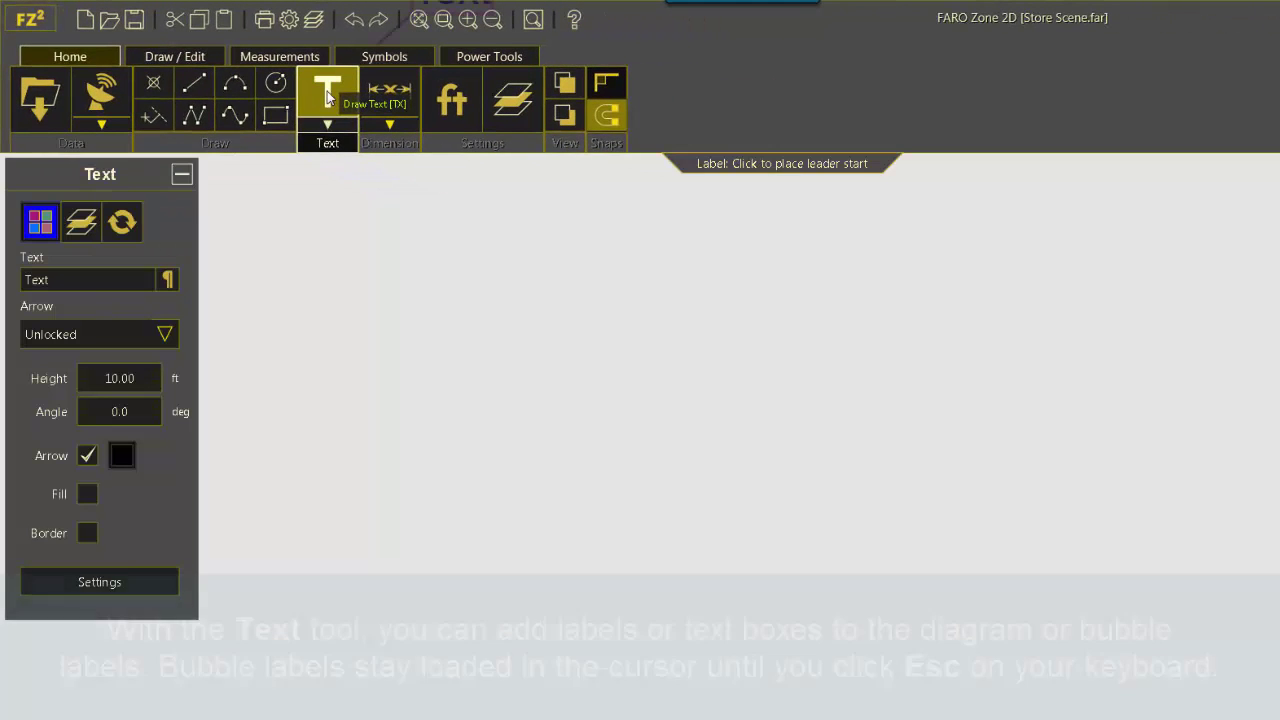
pyautogui.click(354, 371)
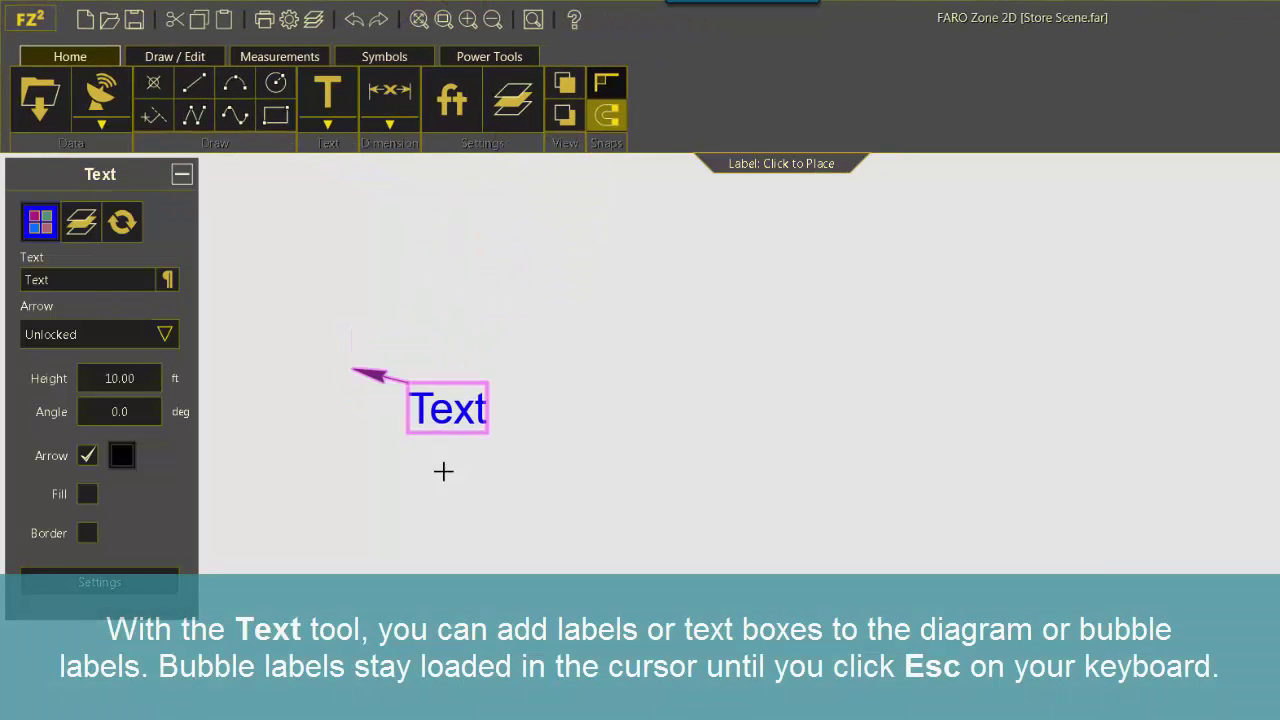
pyautogui.click(517, 566)
pyautogui.press('Escape')
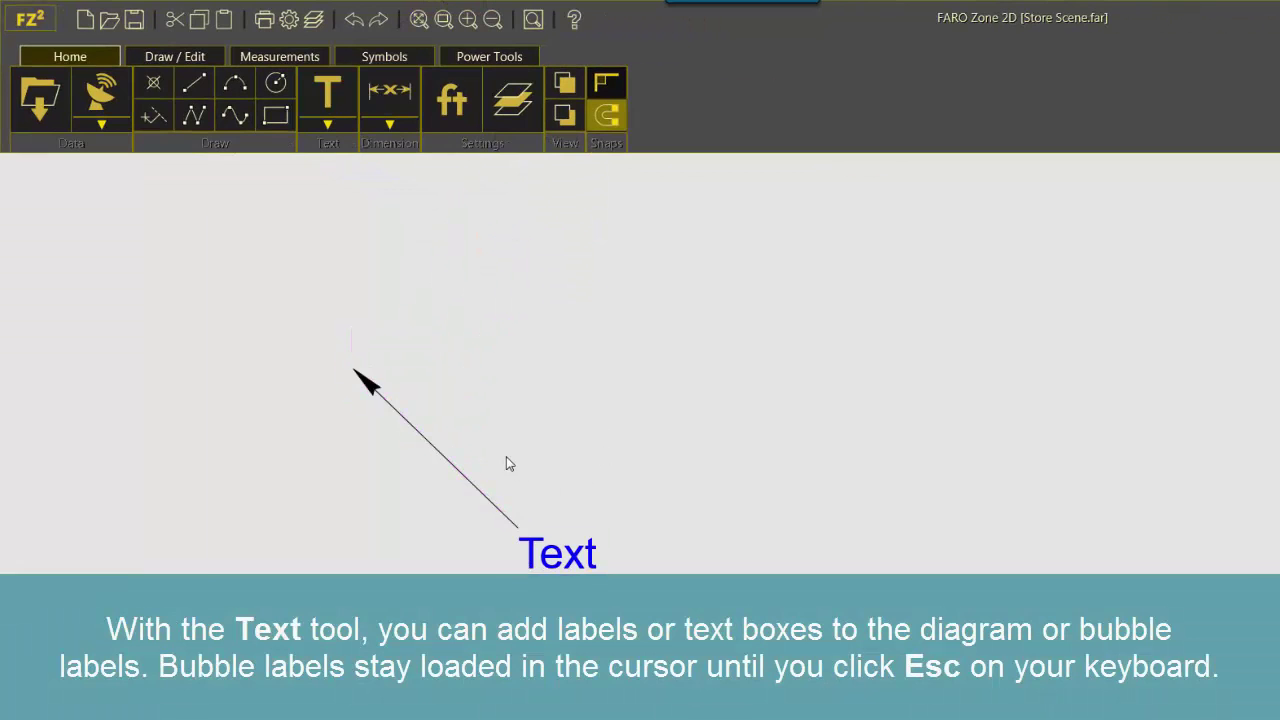
# Place two bubble labels, w/1 and w/2, above and to the right of the text label, each with an arrow pointing left
pyautogui.click(327, 124)
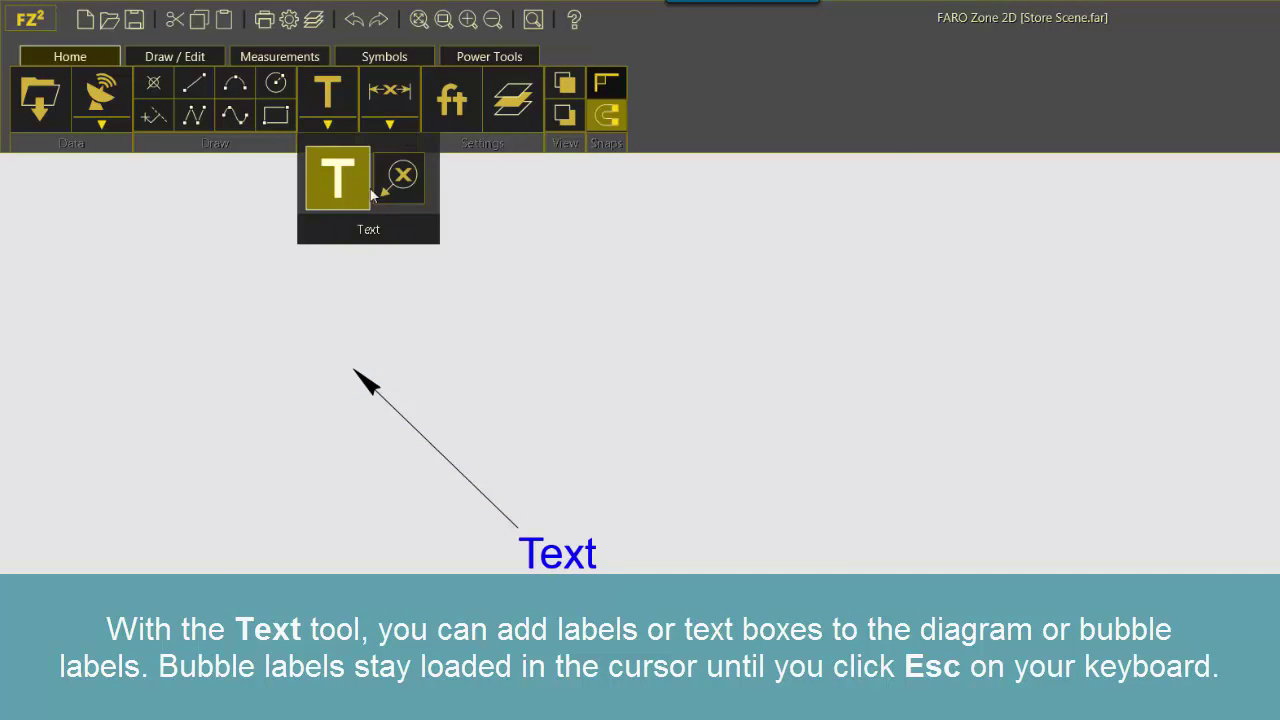
pyautogui.click(420, 188)
pyautogui.click(460, 290)
pyautogui.click(650, 260)
pyautogui.click(583, 396)
pyautogui.click(730, 473)
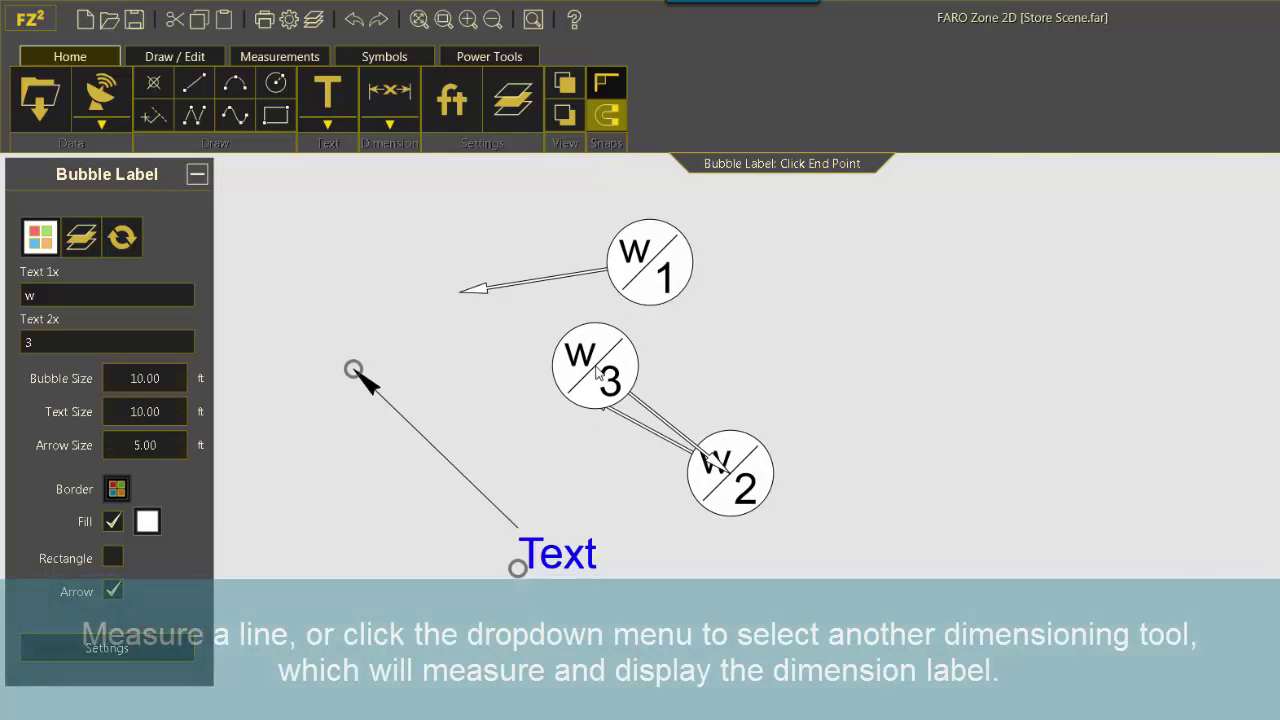
pyautogui.press('Escape')
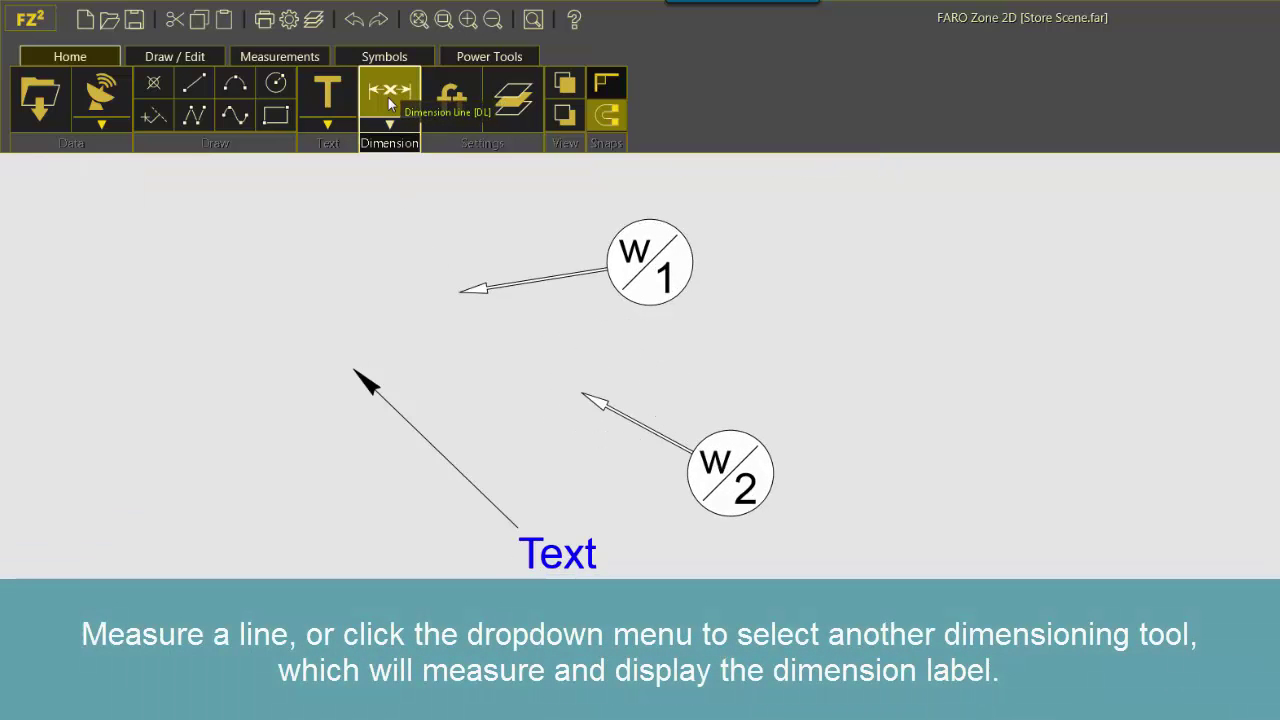
# Look over the dimensioning options and the choices for units and decimal positions without changing them
pyautogui.click(398, 123)
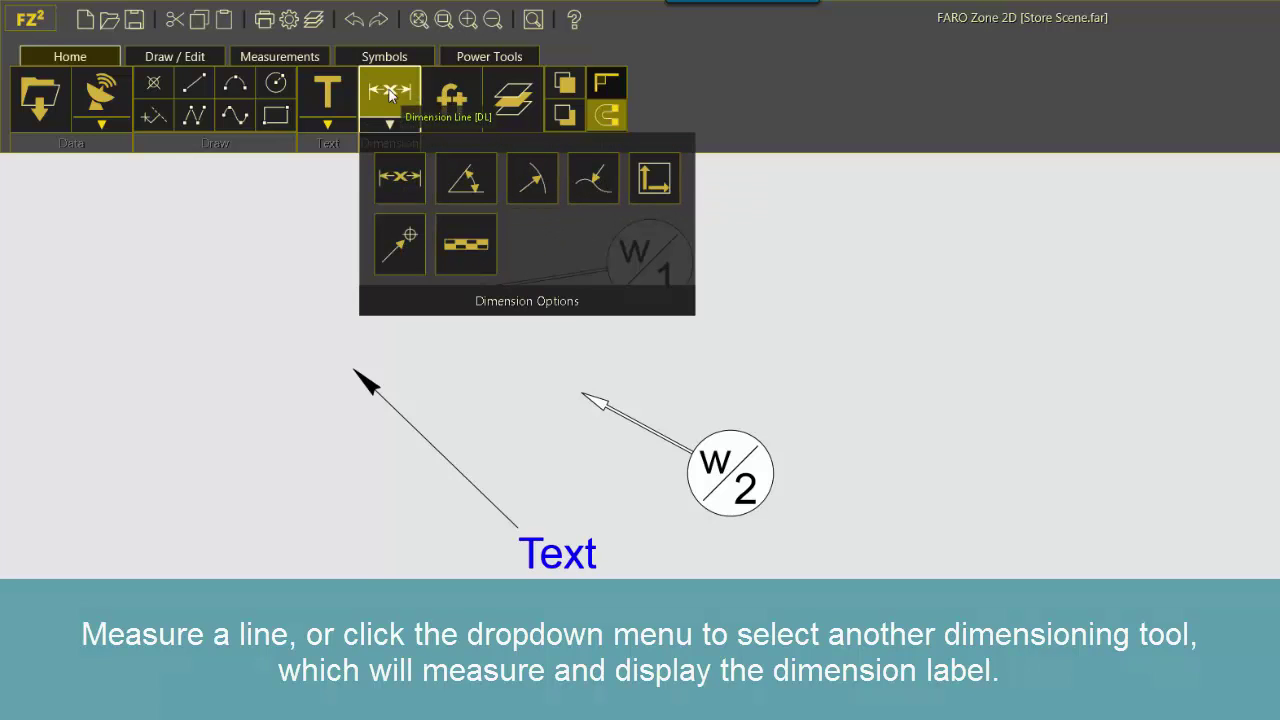
pyautogui.click(799, 214)
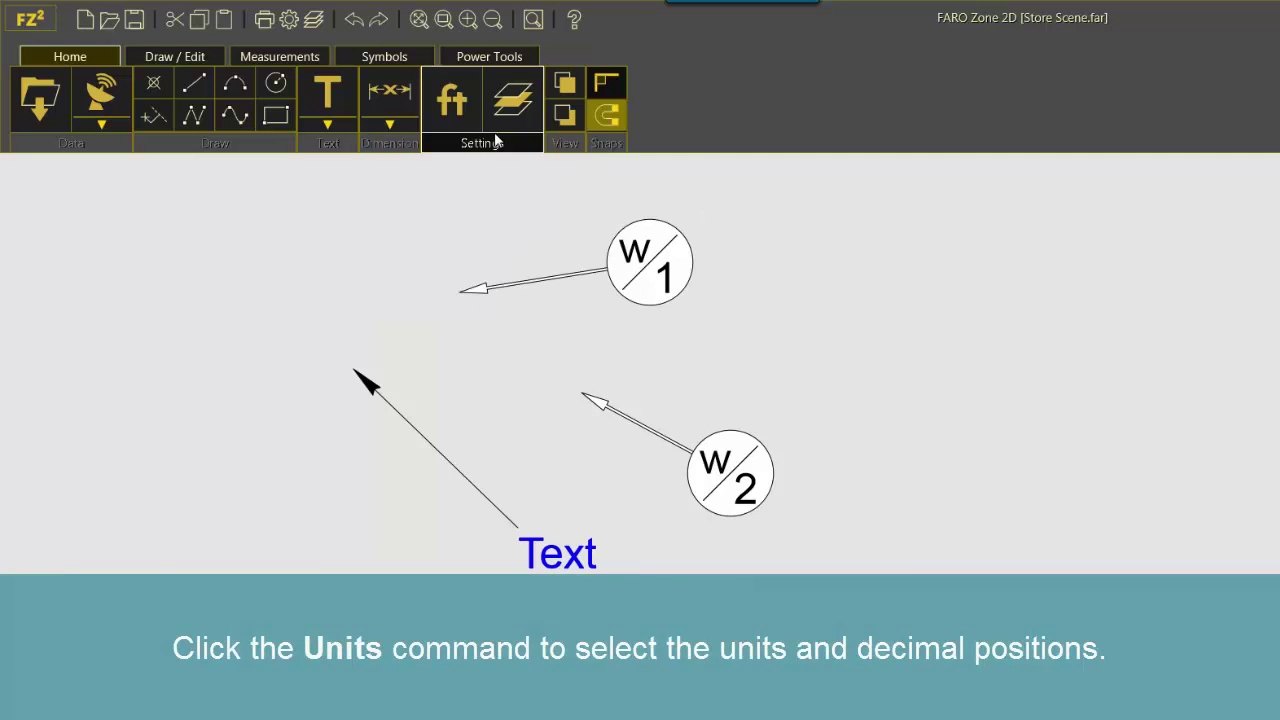
pyautogui.click(448, 99)
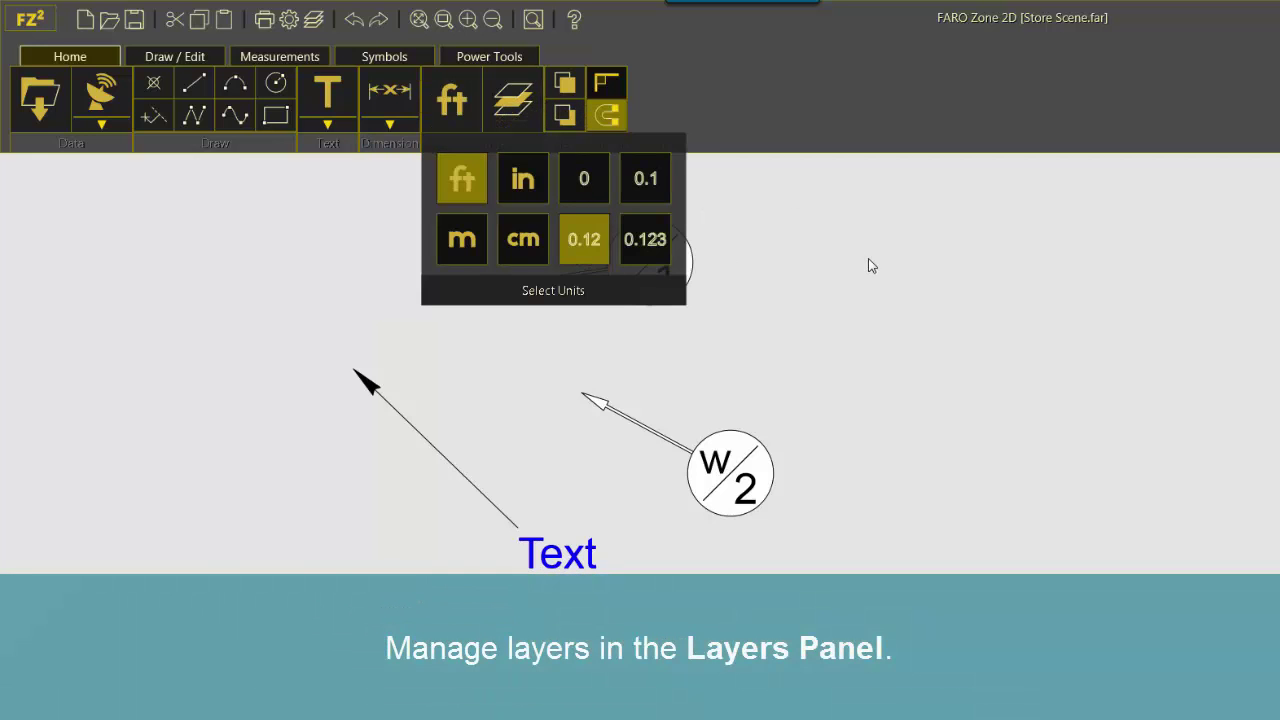
pyautogui.click(869, 263)
# View the scene's layer list with its show and lock settings, and close it unchanged
pyautogui.click(534, 115)
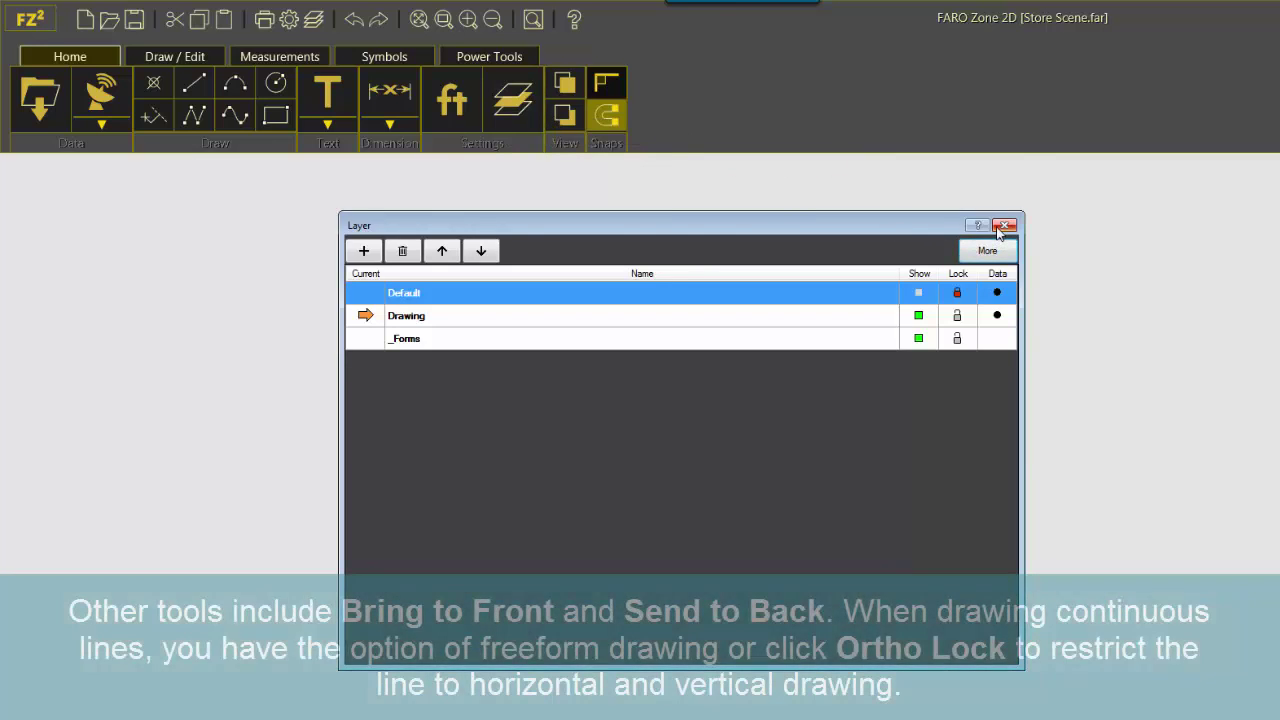
pyautogui.click(997, 223)
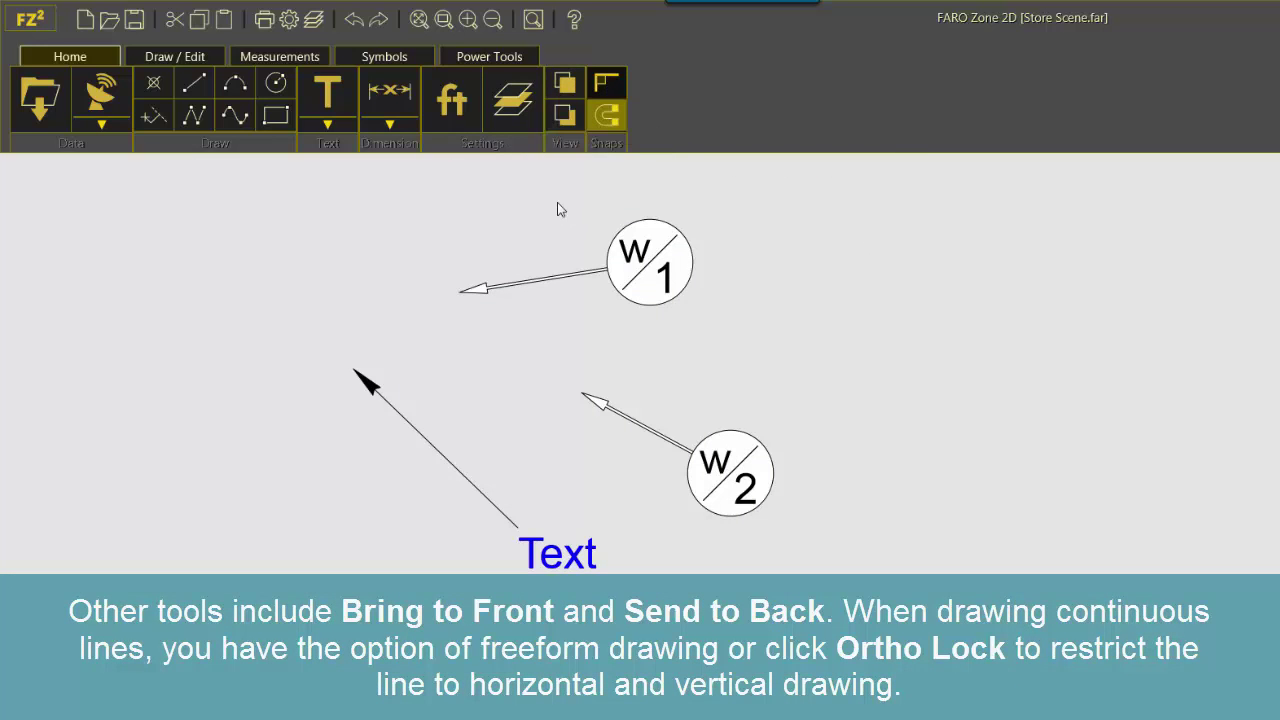
# Turn on Ortho Lock and draw a continuous line about 311 ft long around the two bubble labels, then deselect it
pyautogui.click(194, 115)
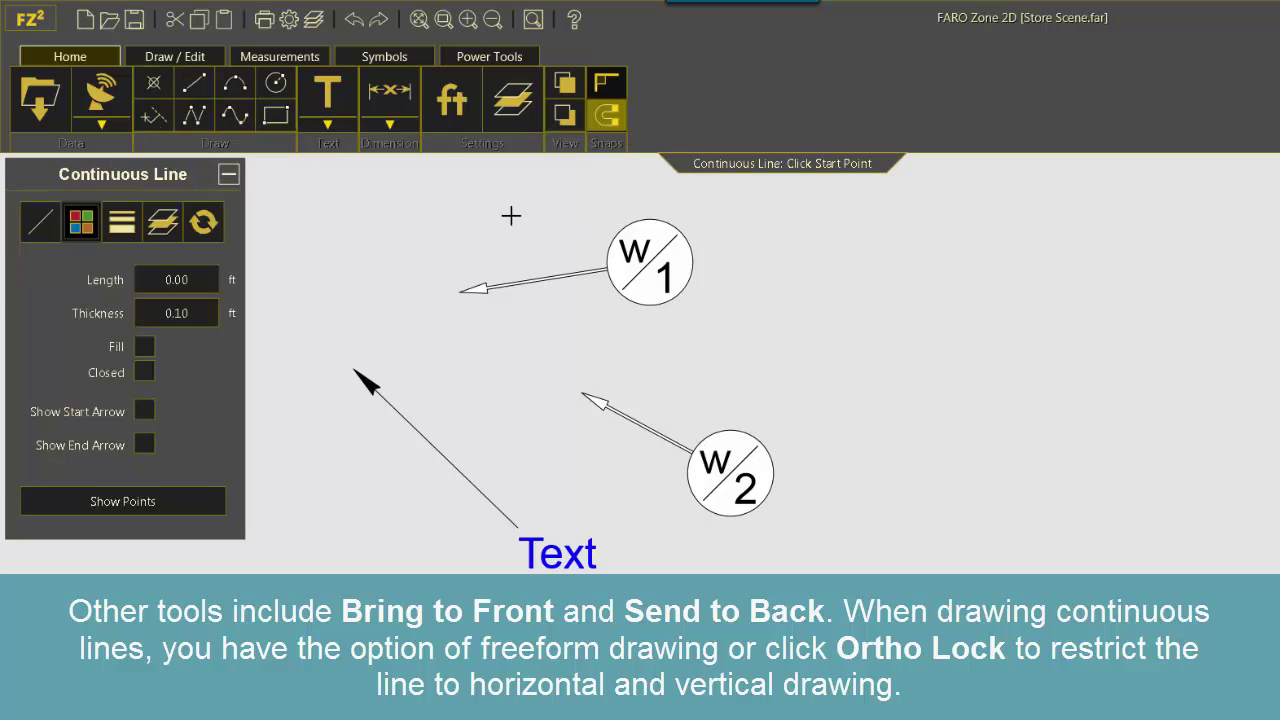
pyautogui.click(511, 213)
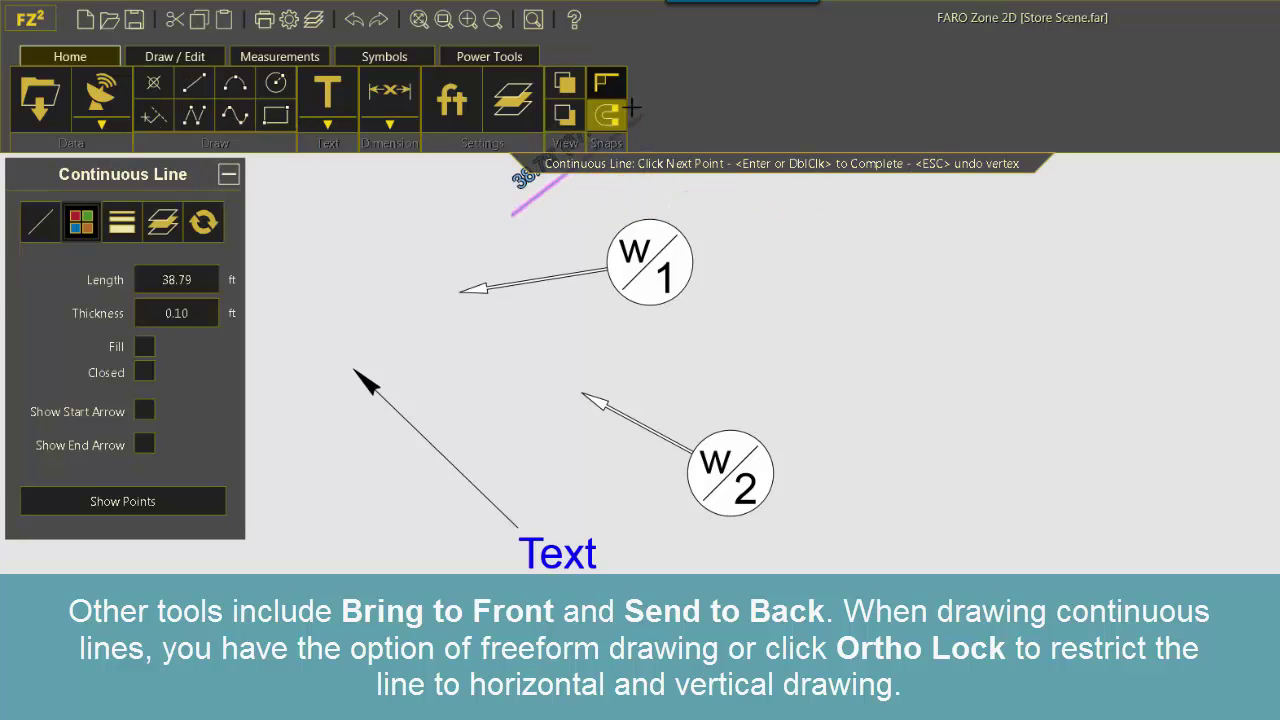
pyautogui.click(607, 86)
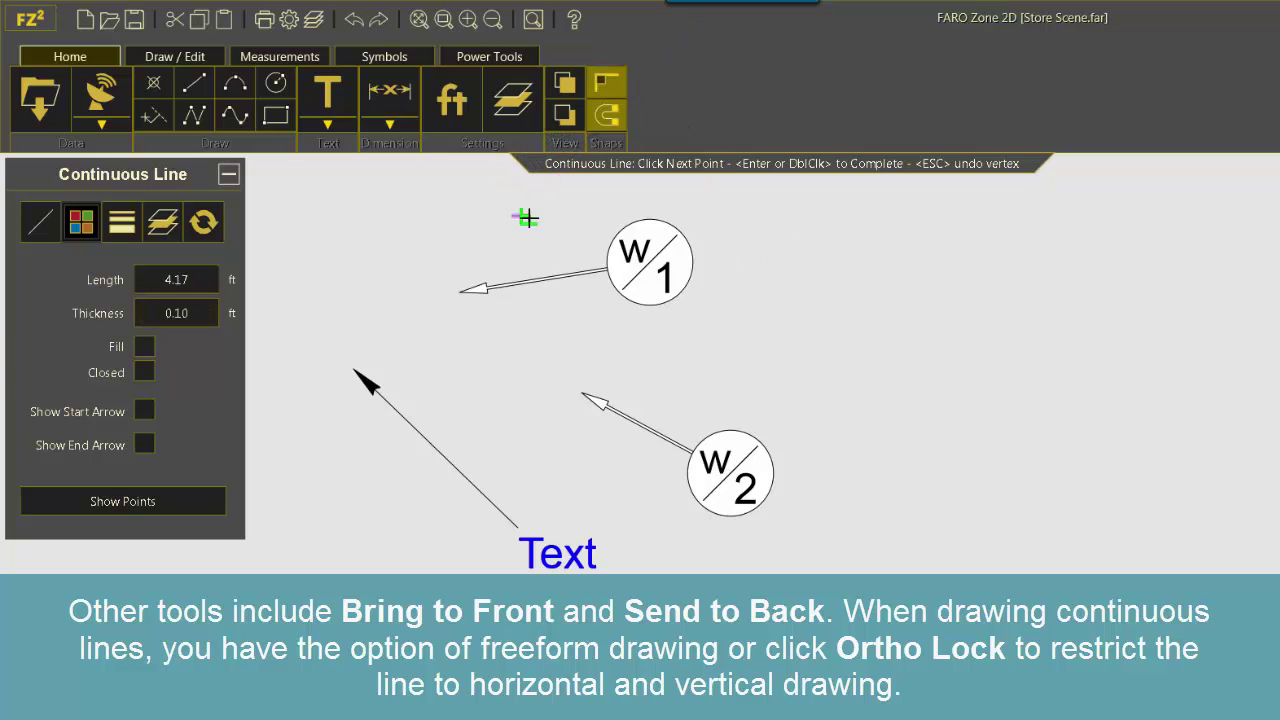
pyautogui.click(903, 290)
pyautogui.click(903, 572)
pyautogui.click(776, 572)
pyautogui.click(776, 385)
pyautogui.doubleClick(588, 205)
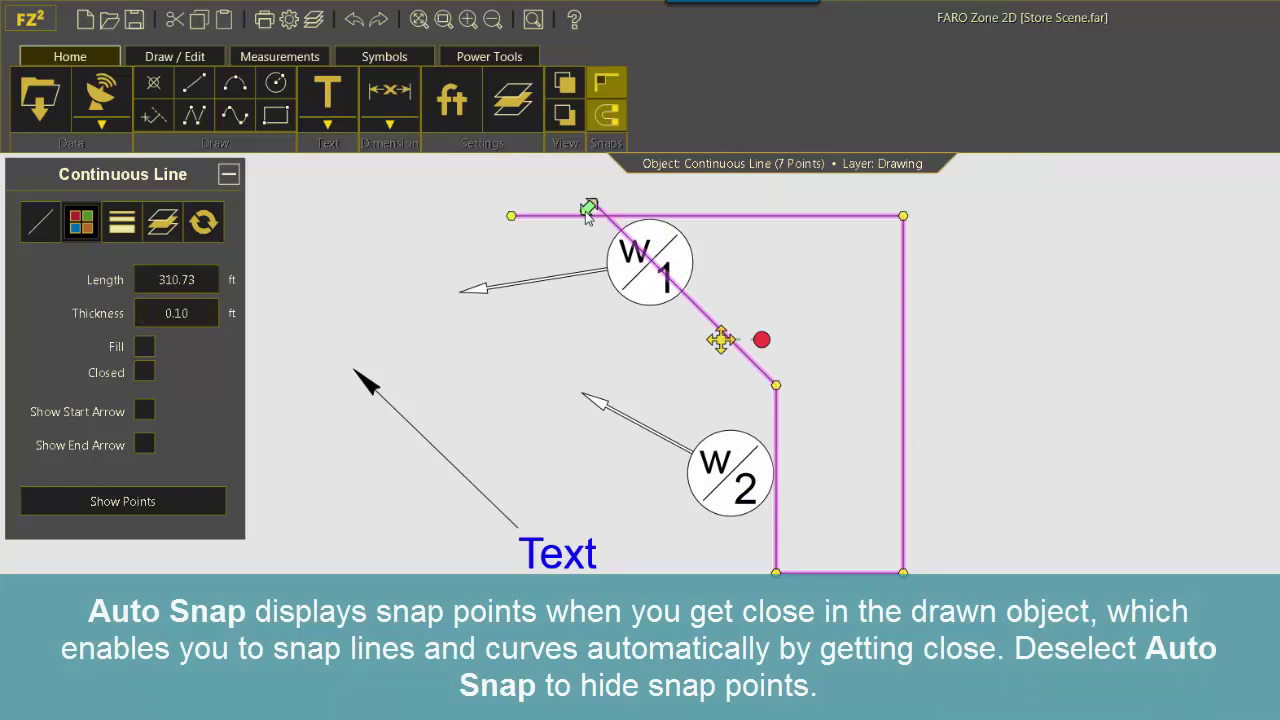
pyautogui.click(572, 192)
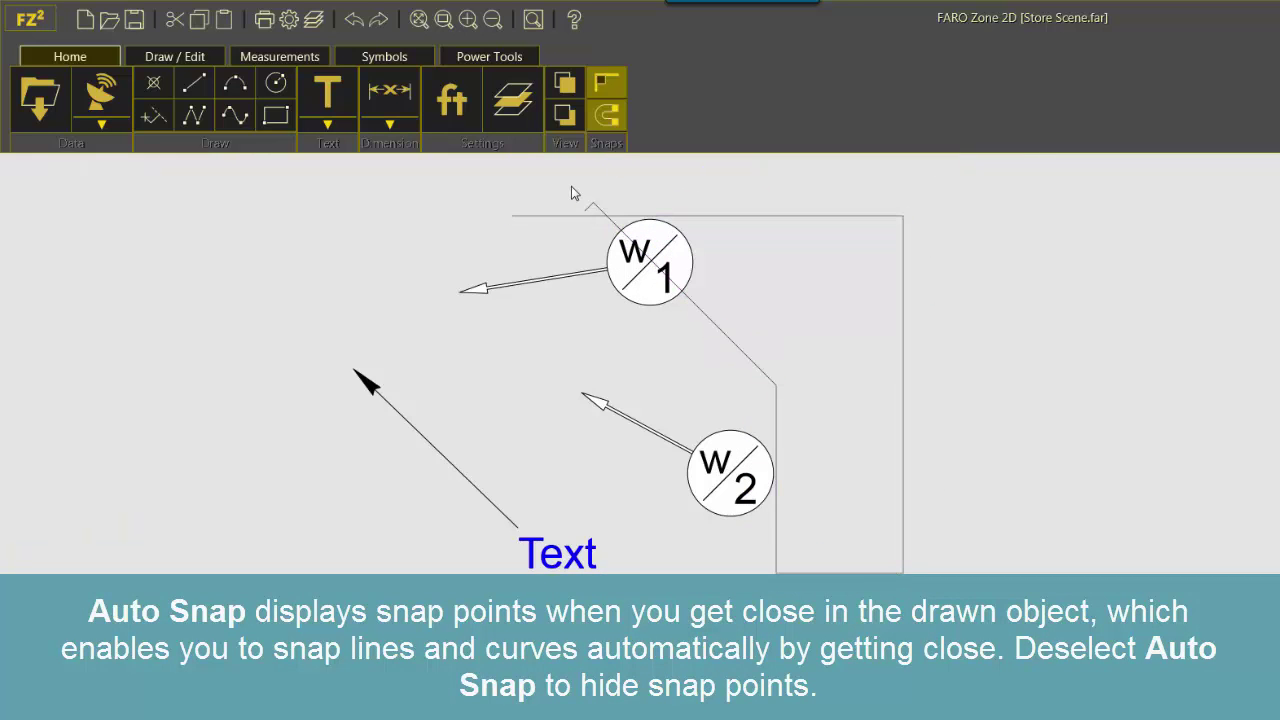
# Draw a line from empty space right of the outline, snapping its end to the outline's upper-right corner
pyautogui.click(194, 83)
pyautogui.click(1236, 413)
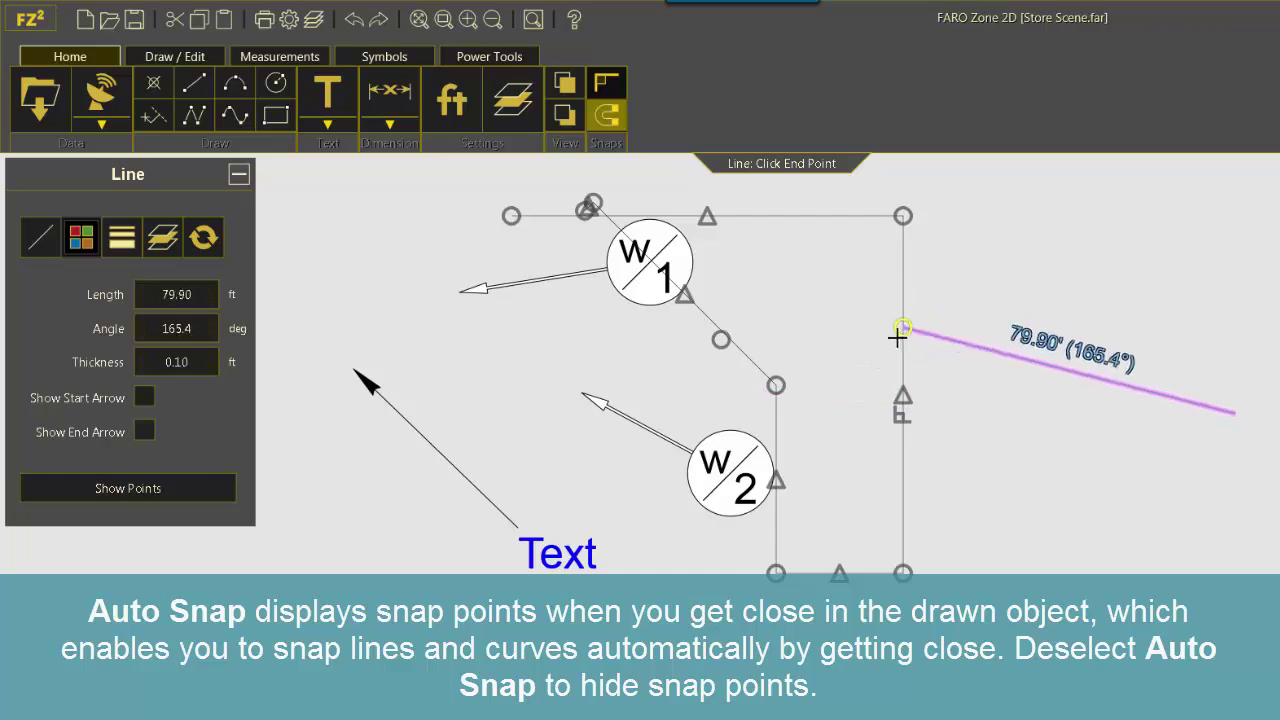
pyautogui.click(903, 216)
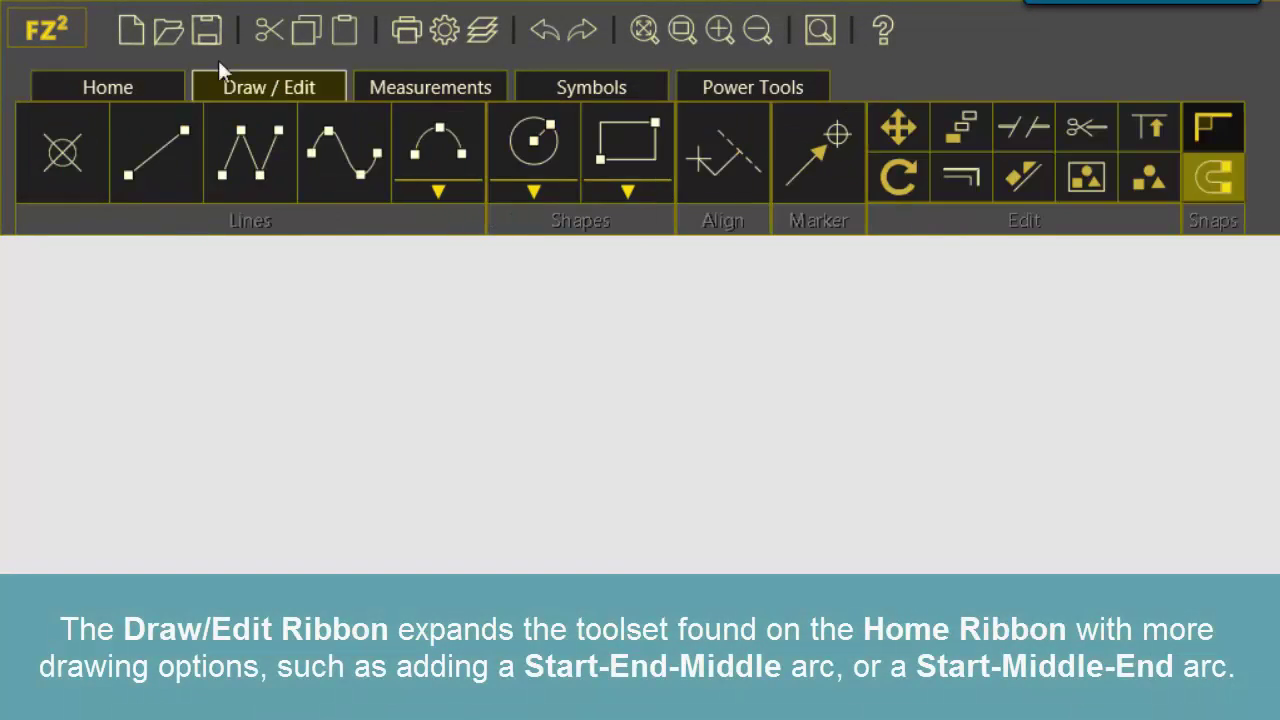
# Draw a Start-End-Middle arc with a chord of about 110 ft and a middle ordinate of about 45 ft, and a second arc below it
pyautogui.click(120, 92)
pyautogui.click(335, 90)
pyautogui.click(438, 191)
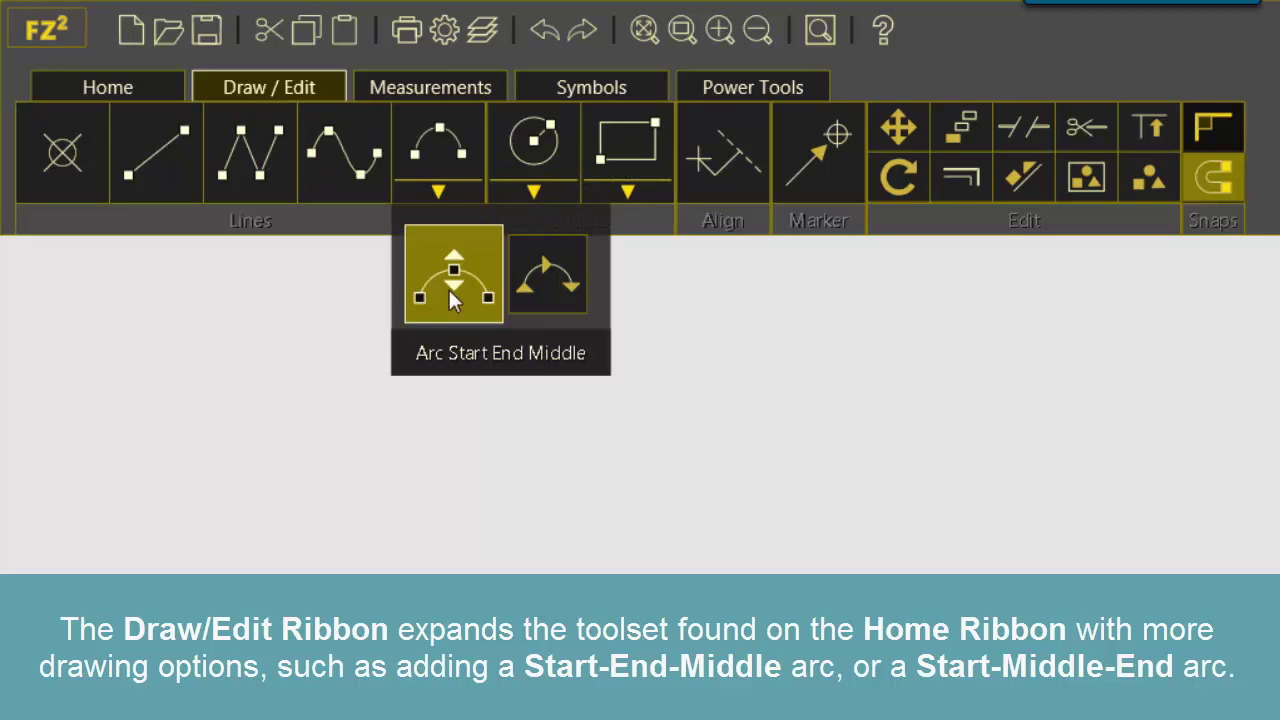
pyautogui.click(547, 273)
pyautogui.click(436, 426)
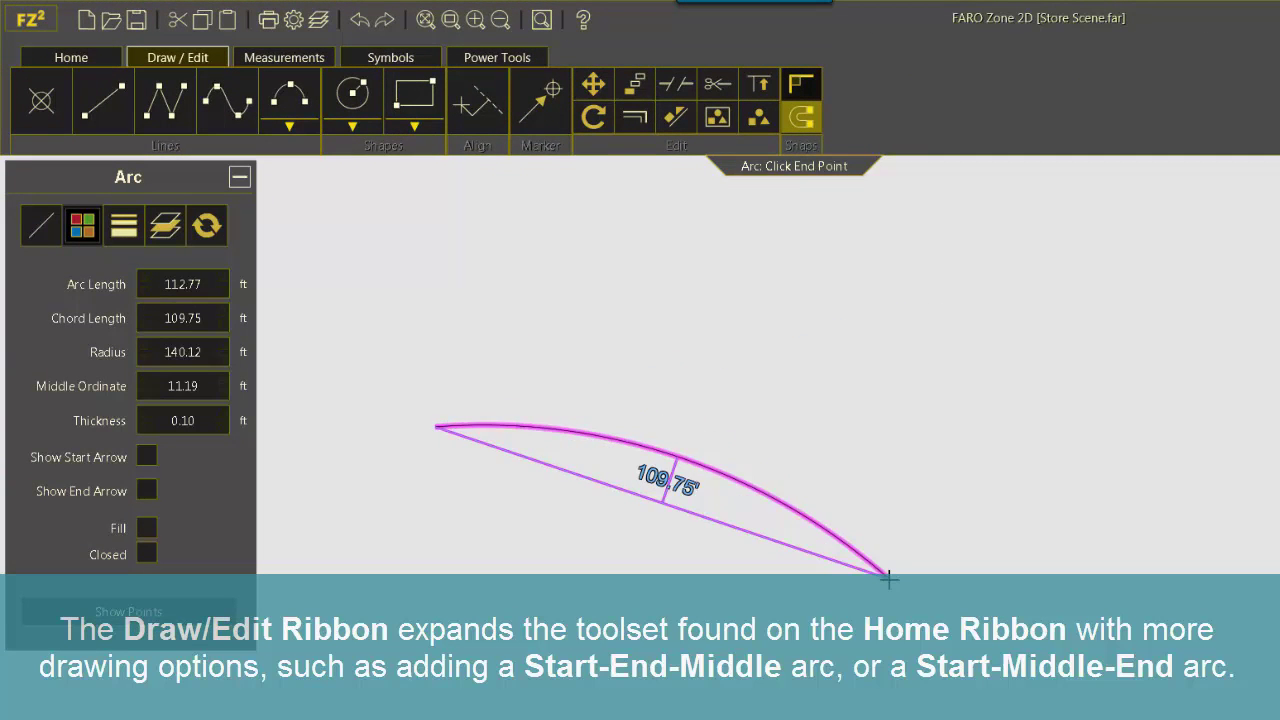
pyautogui.click(888, 577)
pyautogui.click(760, 331)
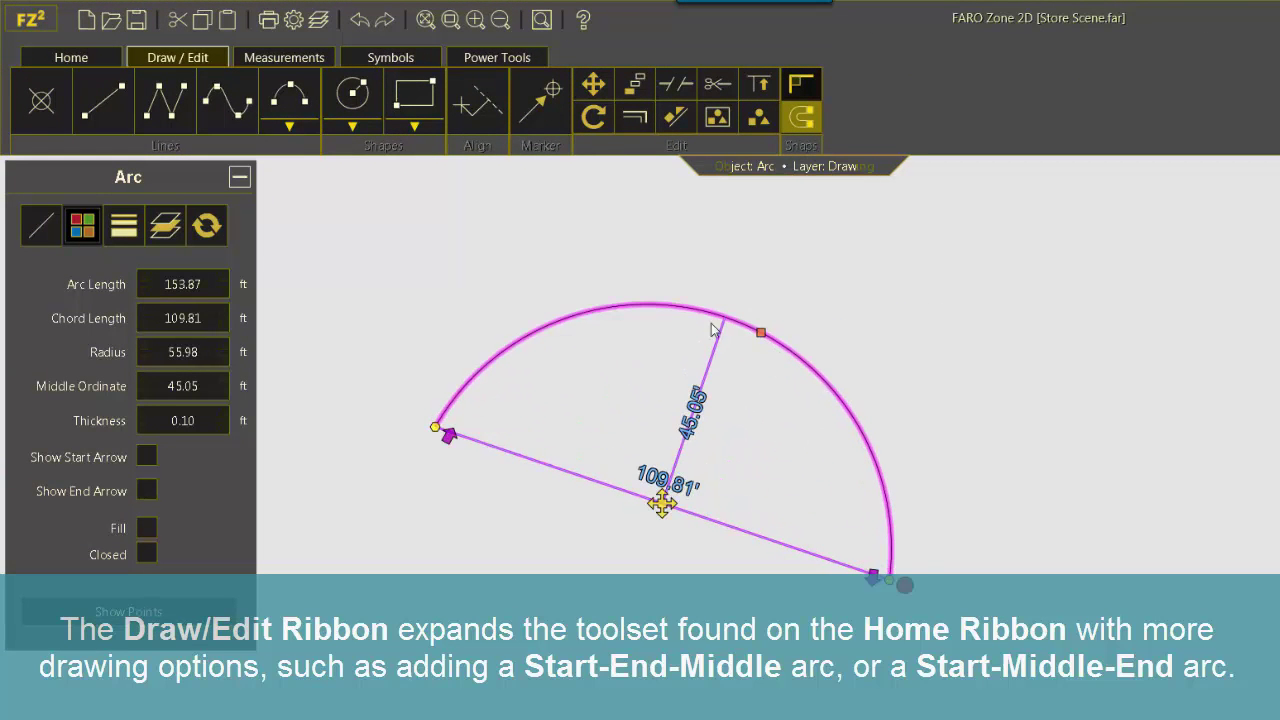
pyautogui.click(289, 126)
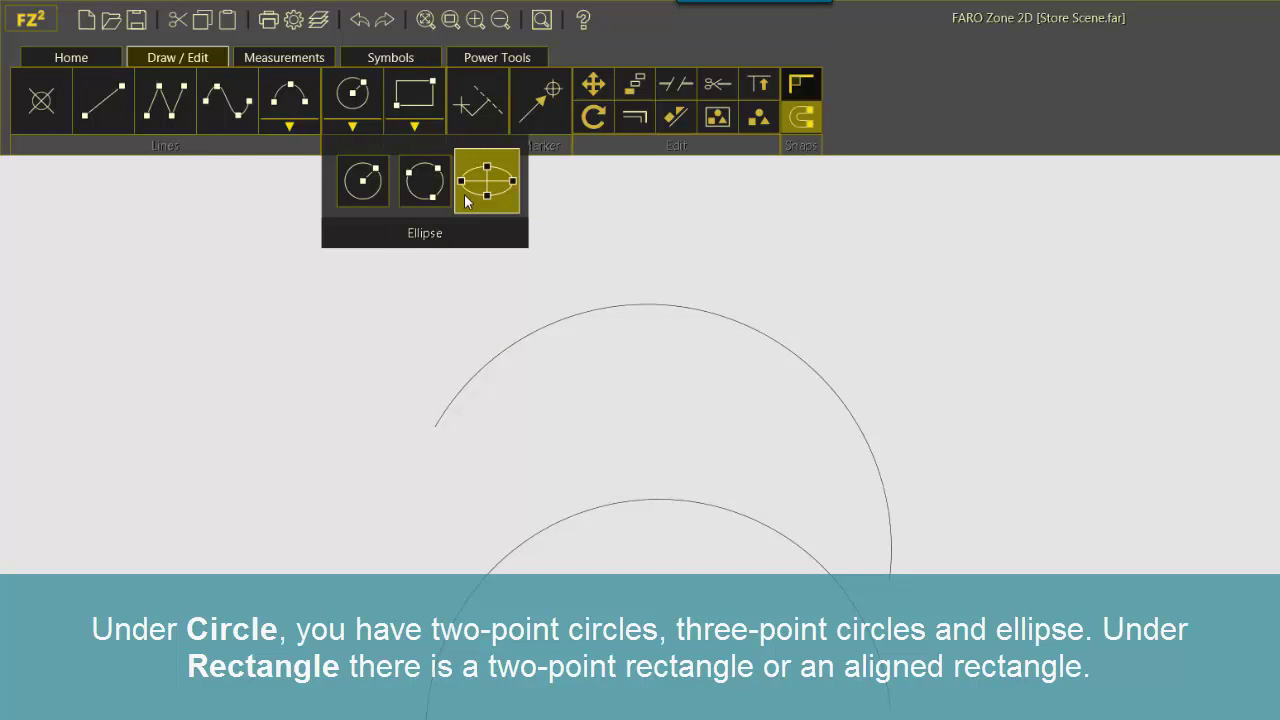
# Draw an aligned rectangle about 49 ft by 91 ft, tilted, to the right of the arcs
pyautogui.click(424, 126)
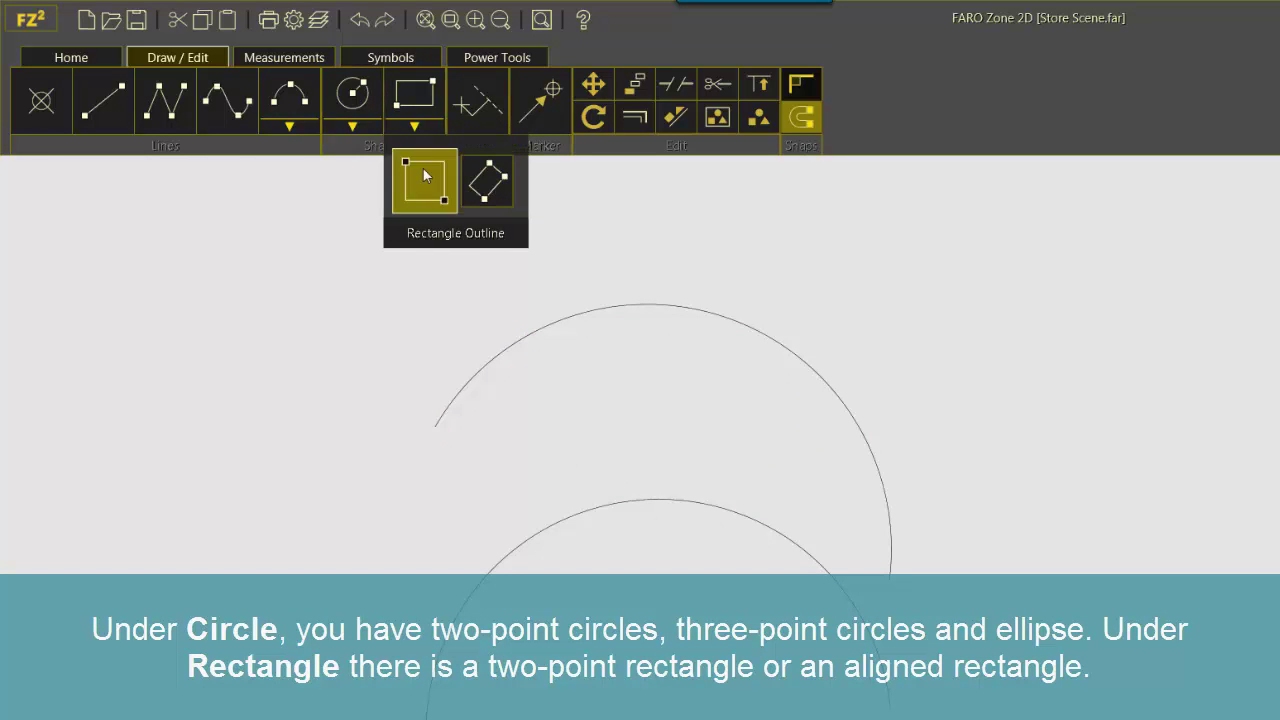
pyautogui.click(487, 180)
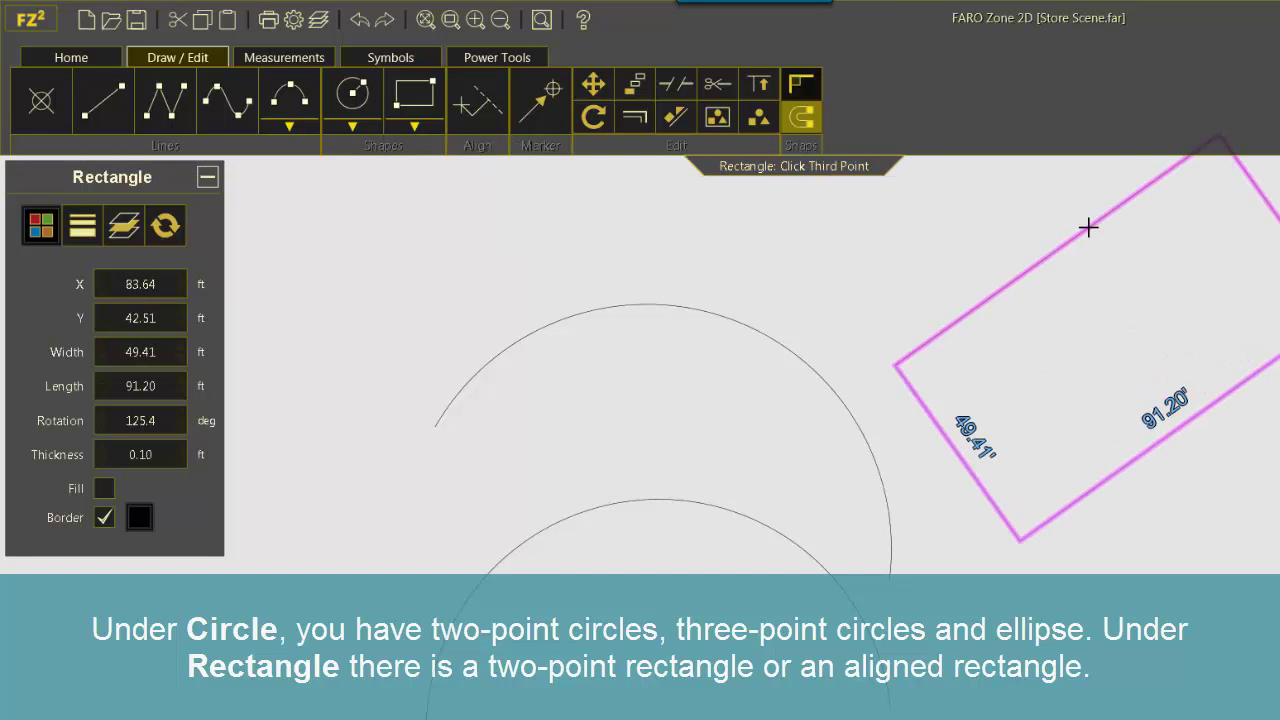
pyautogui.click(855, 258)
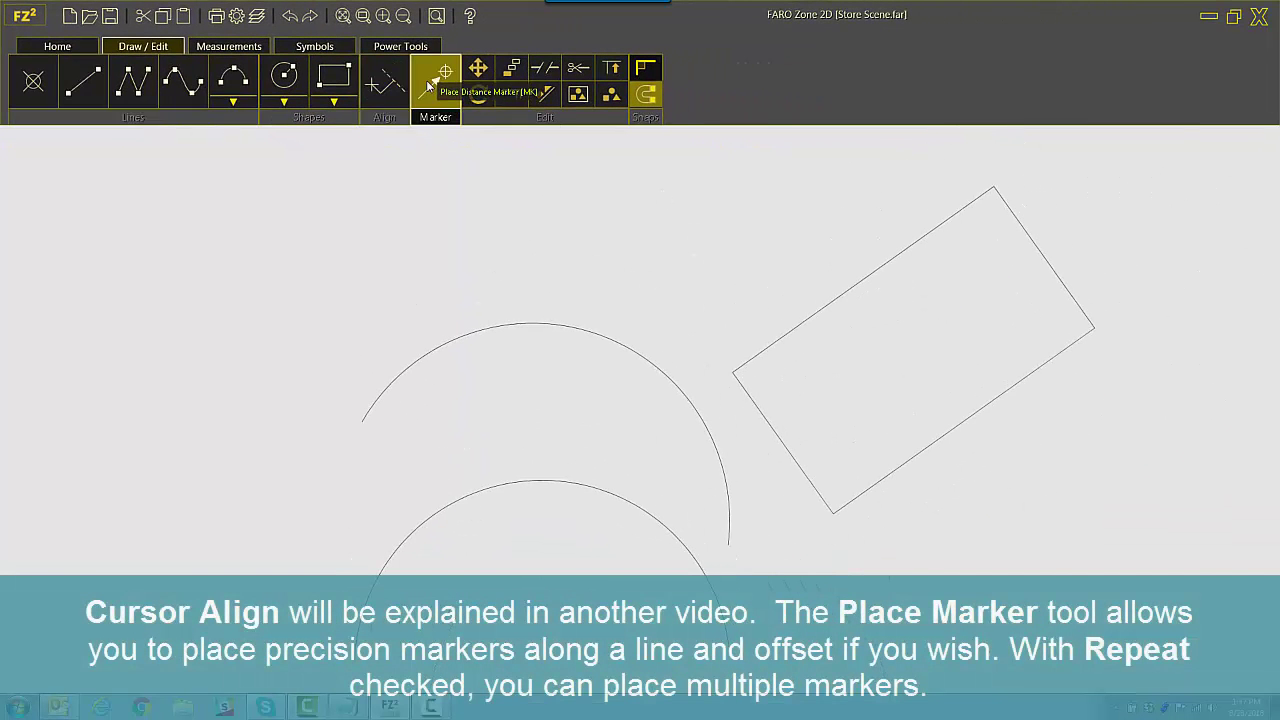
# Place four repeated distance markers along the rectangle's upper-left edge, from its left corner, at 5 ft distance and 2 ft offset
pyautogui.click(428, 83)
pyautogui.click(735, 370)
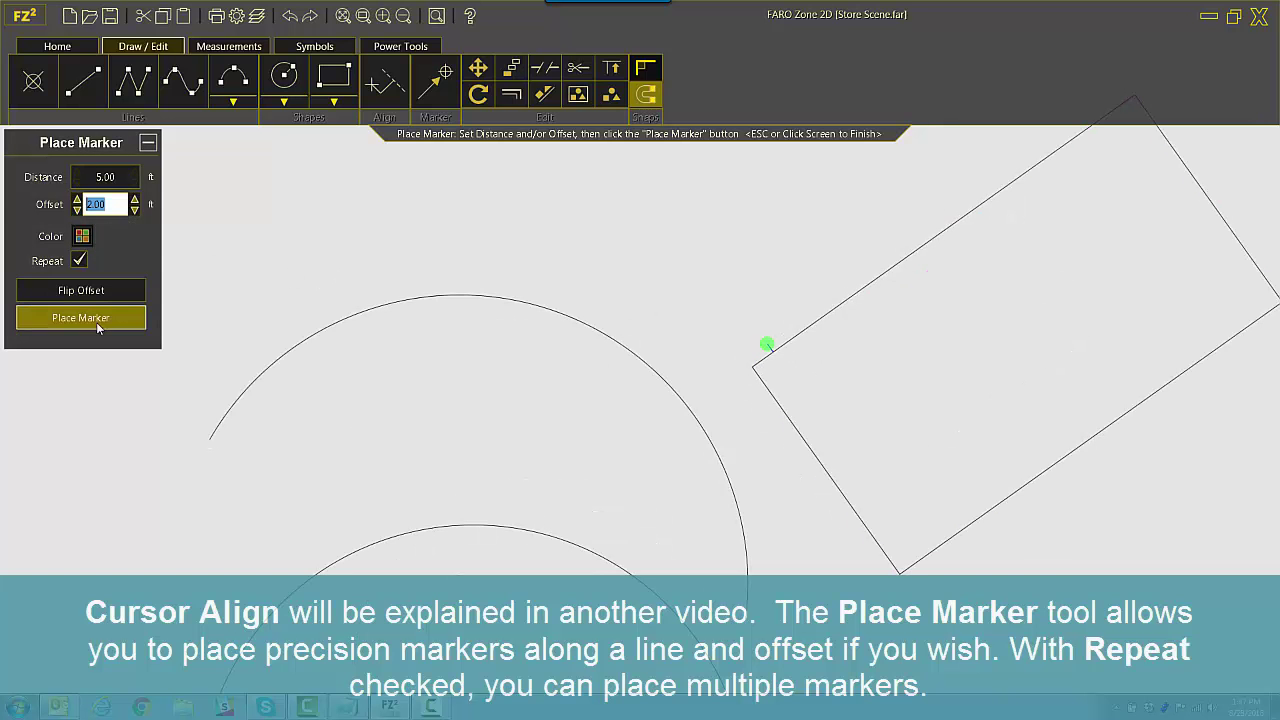
pyautogui.click(97, 320)
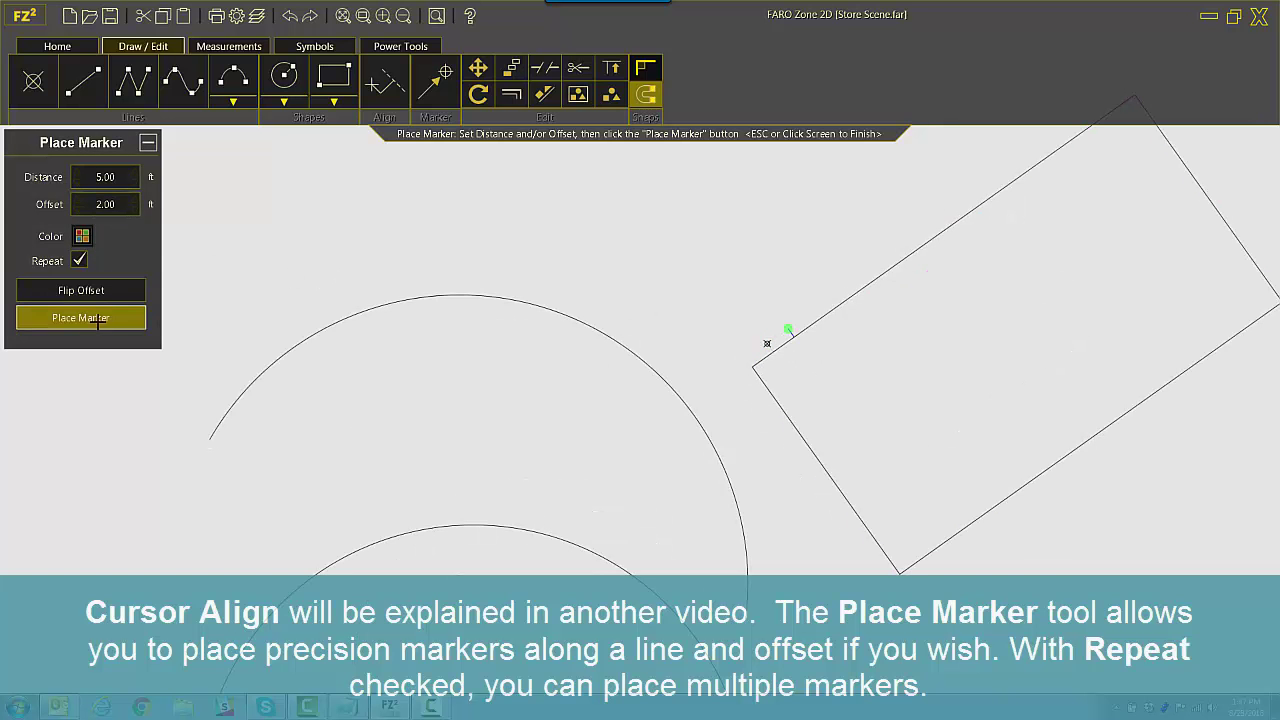
pyautogui.click(97, 320)
pyautogui.click(97, 320)
pyautogui.click(97, 320)
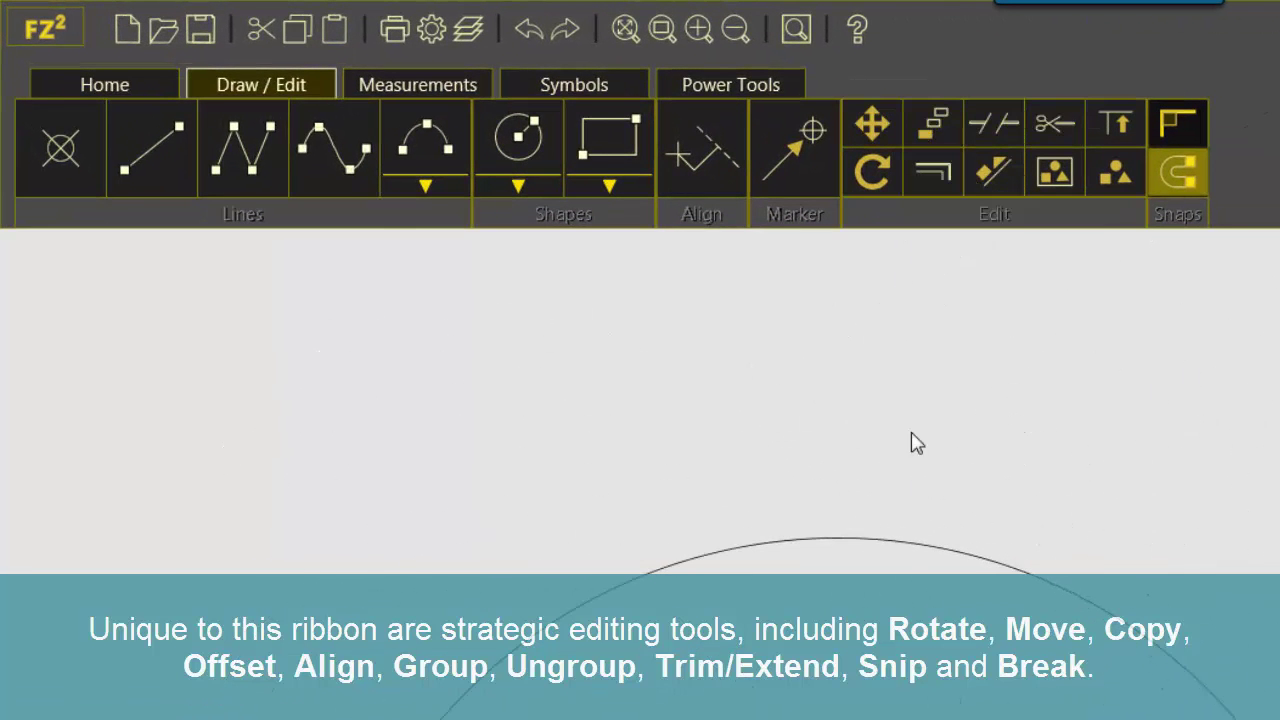
# Offset the arc outward to create a parallel copy just above it
pyautogui.click(903, 546)
pyautogui.click(931, 174)
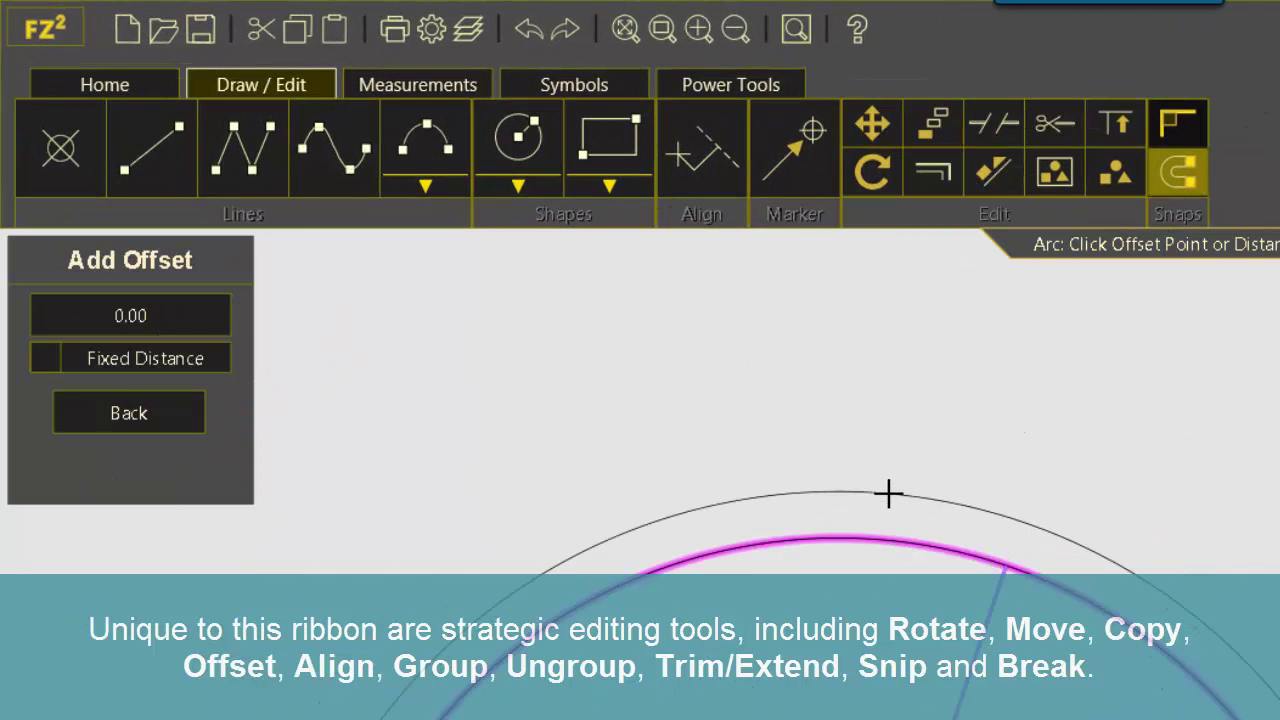
pyautogui.click(888, 493)
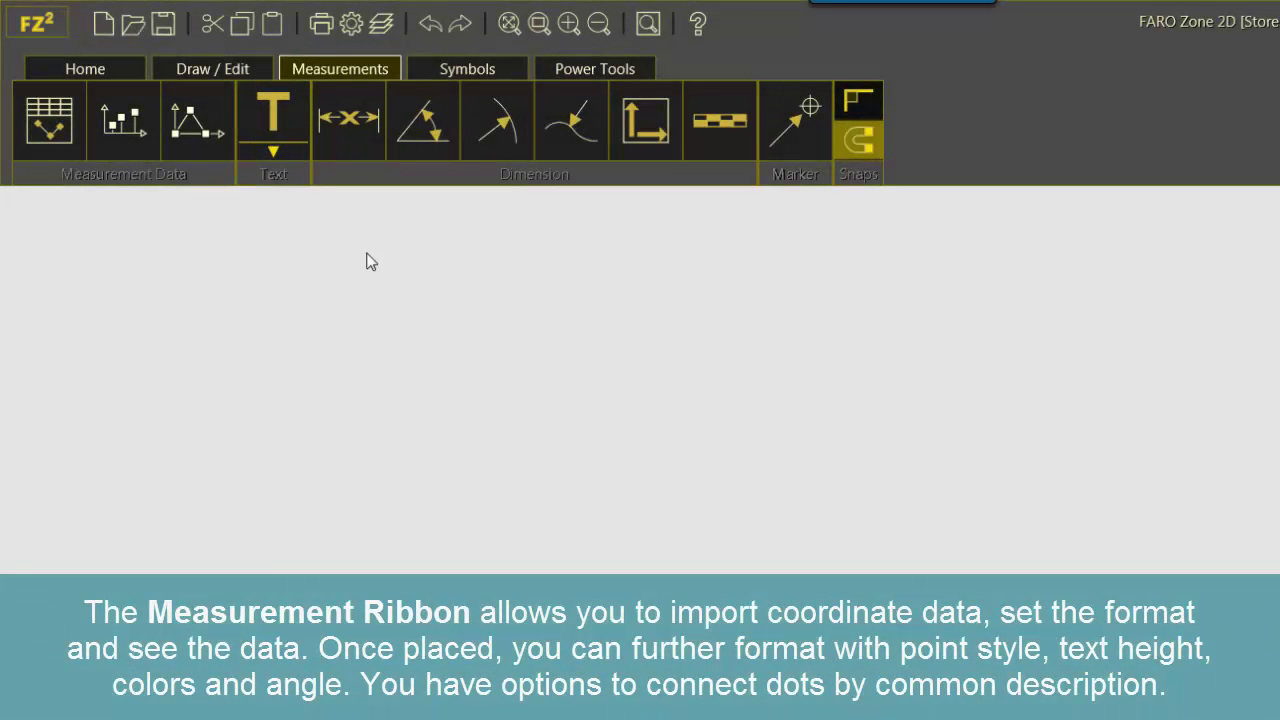
# Load Pt_North_East_Elev_Desc.csv as a measurement log in the Pt#,North,East,Elev,Desc format with feet, and review its point table
pyautogui.click(49, 118)
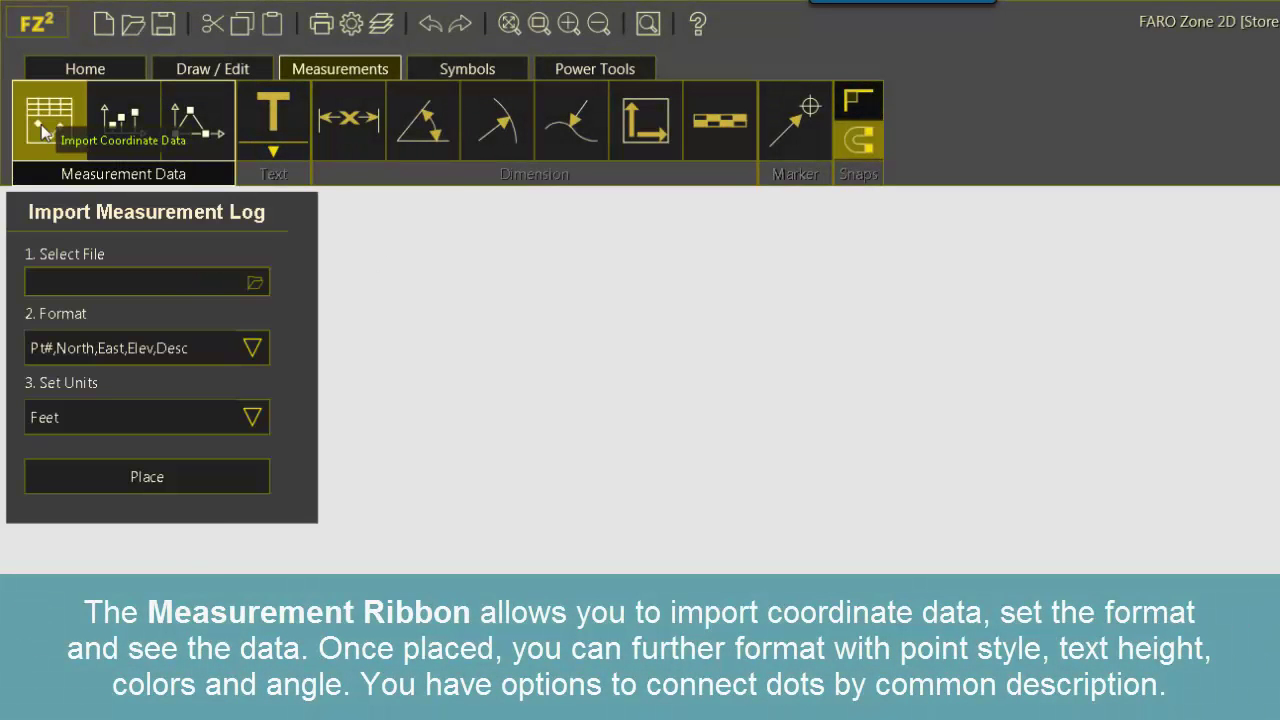
pyautogui.click(250, 279)
pyautogui.click(252, 280)
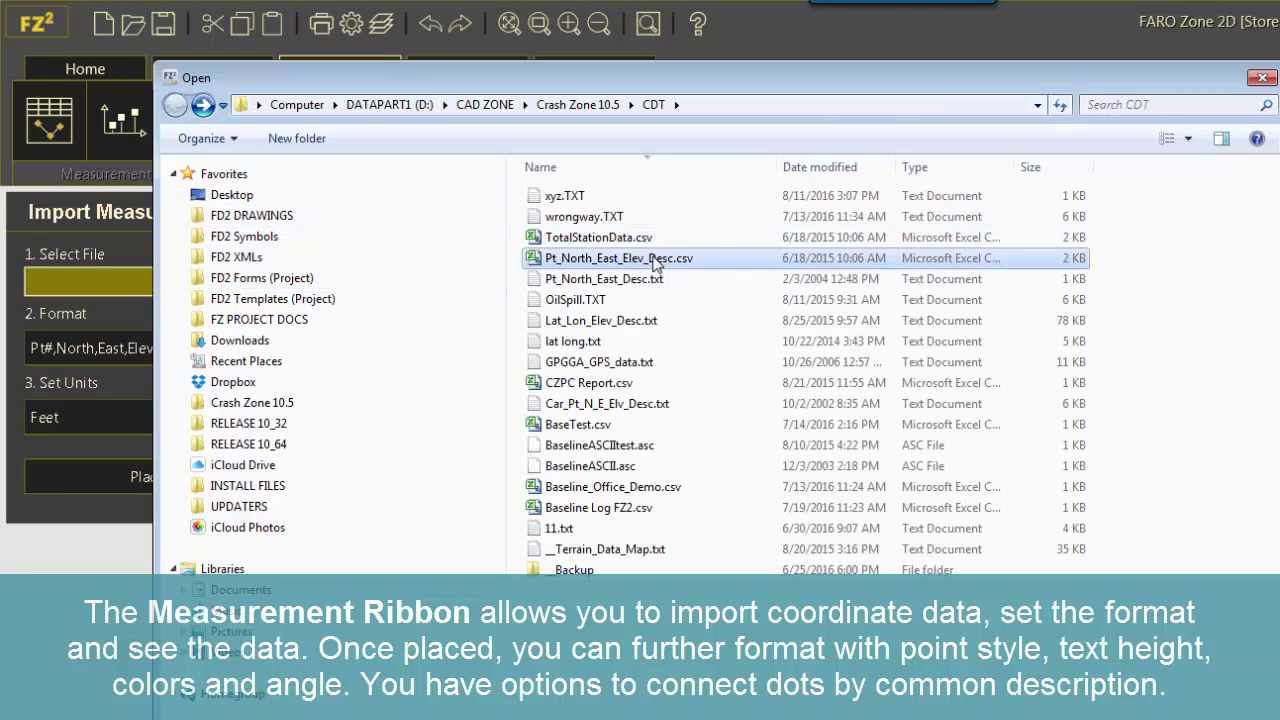
pyautogui.doubleClick(440, 253)
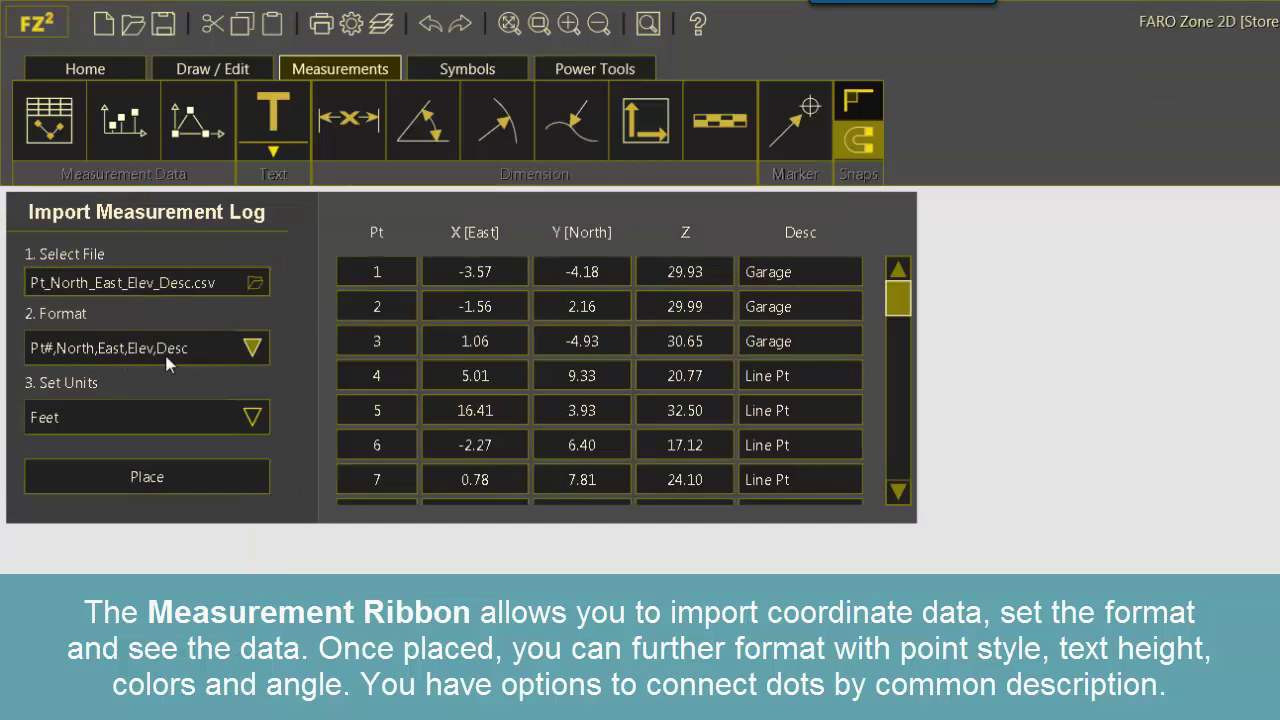
pyautogui.moveTo(897, 306)
pyautogui.mouseDown()
pyautogui.moveTo(909, 486)
pyautogui.moveTo(909, 308)
pyautogui.mouseUp()
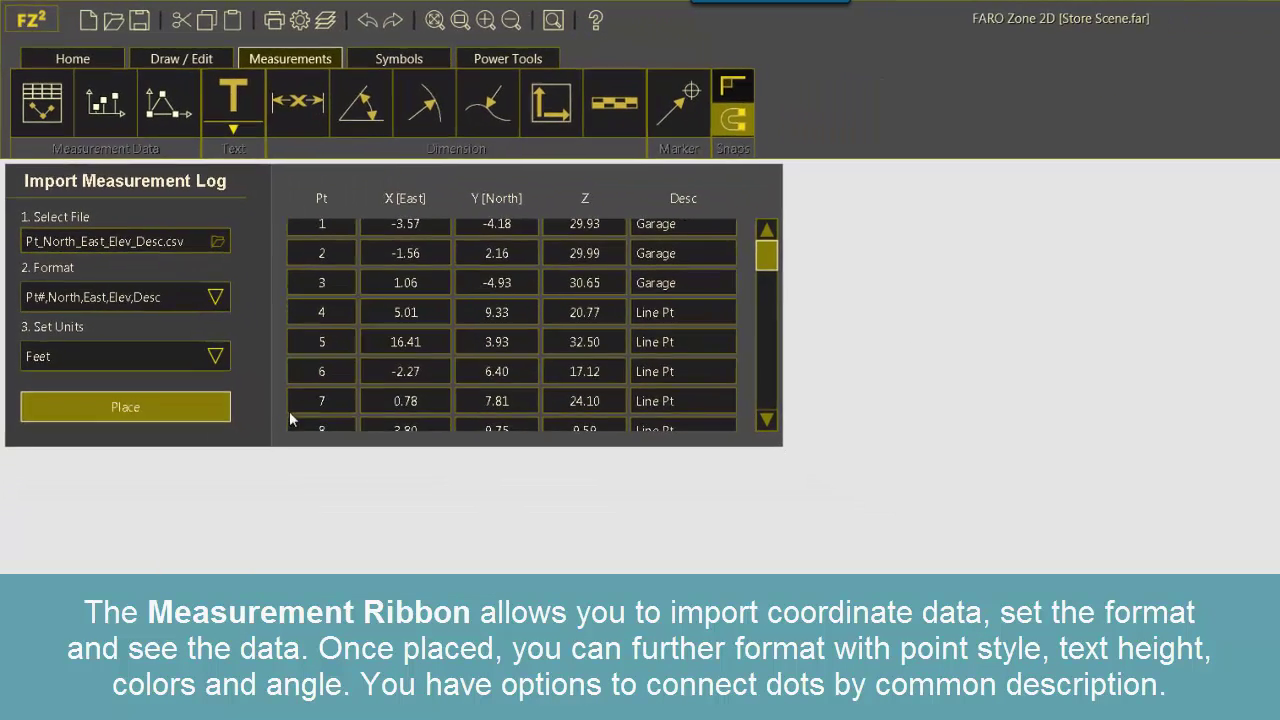
# Place the imported measurement points in the drawing and join them by common description
pyautogui.click(250, 490)
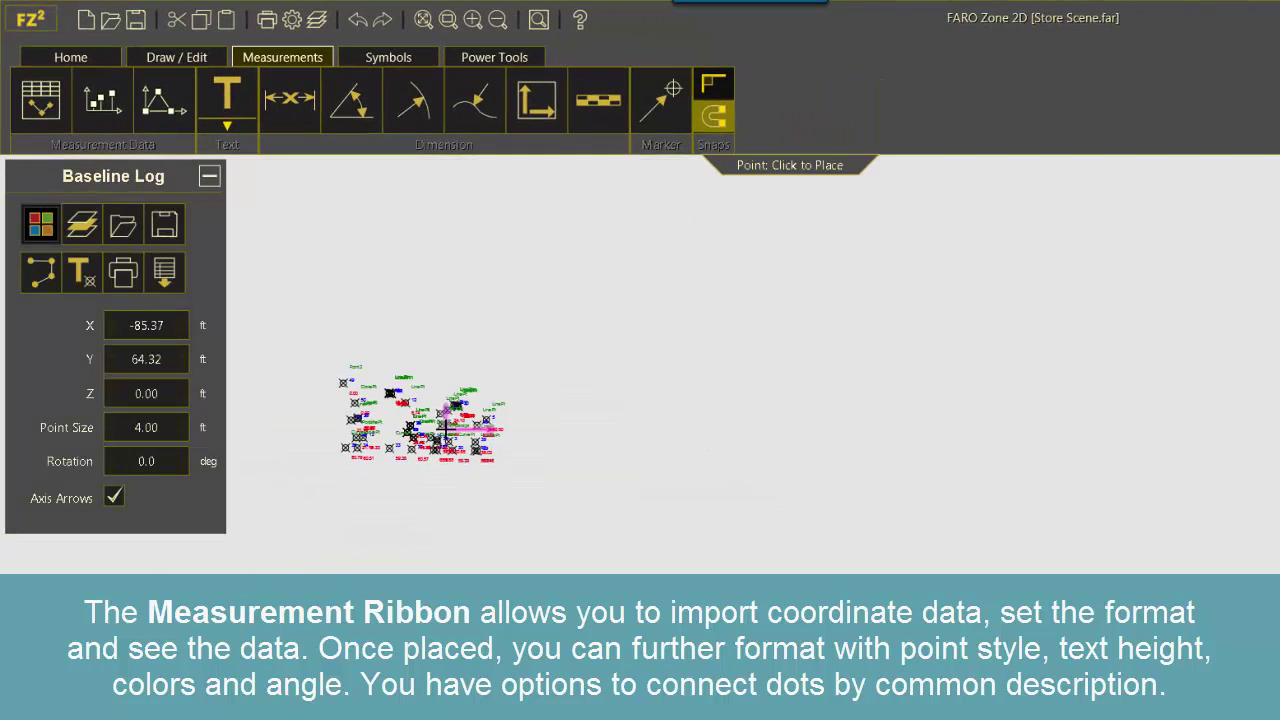
pyautogui.click(651, 432)
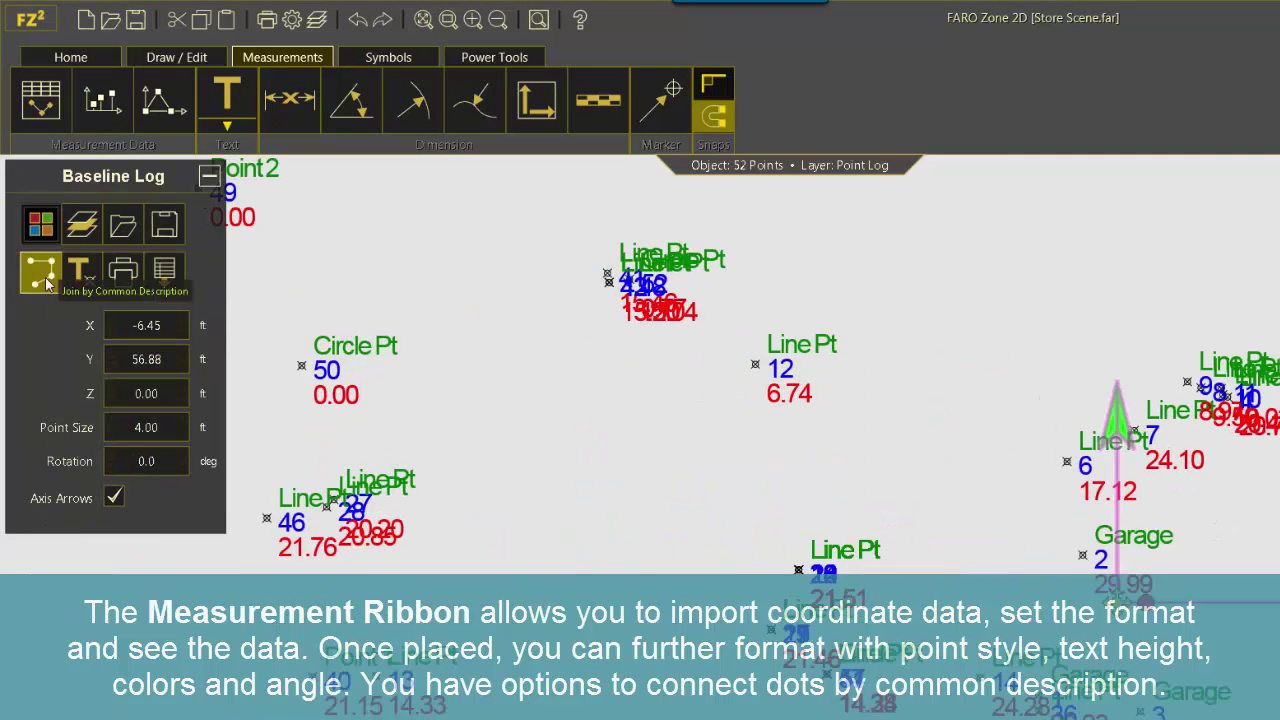
pyautogui.click(45, 282)
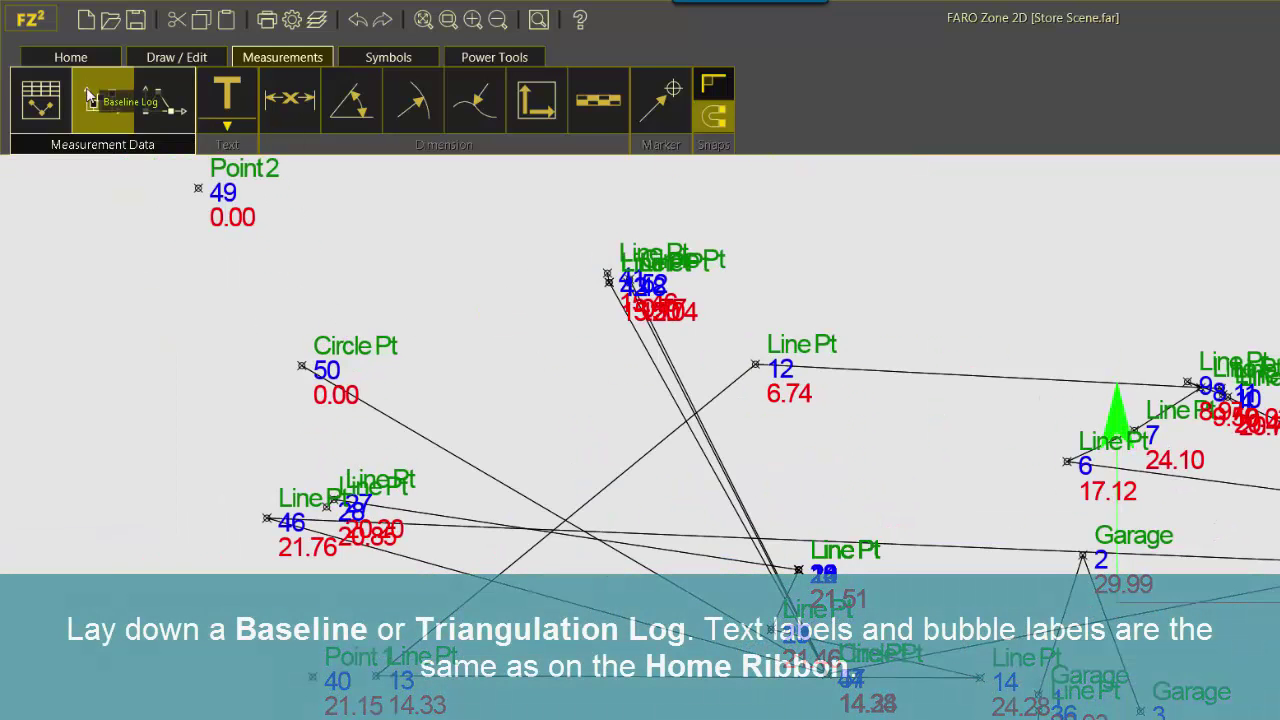
# Look at the Baseline Log and Triangulation Log settings without placing either log
pyautogui.click(90, 99)
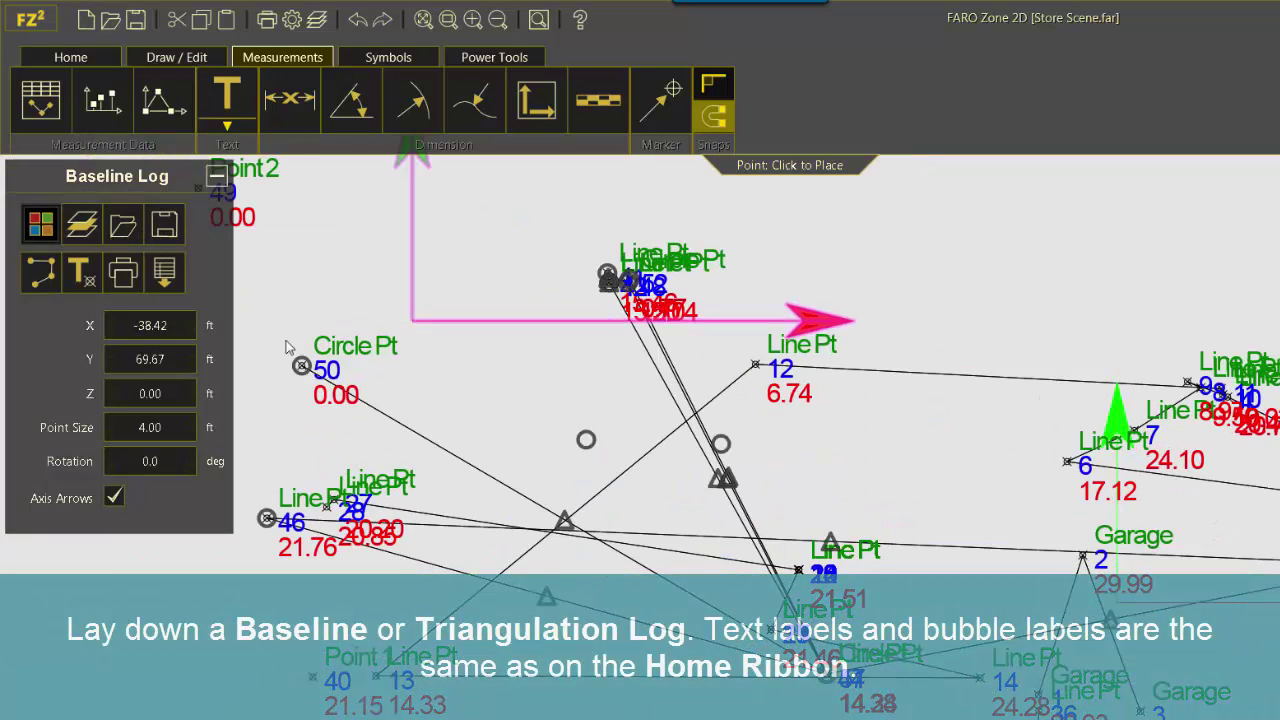
pyautogui.click(175, 120)
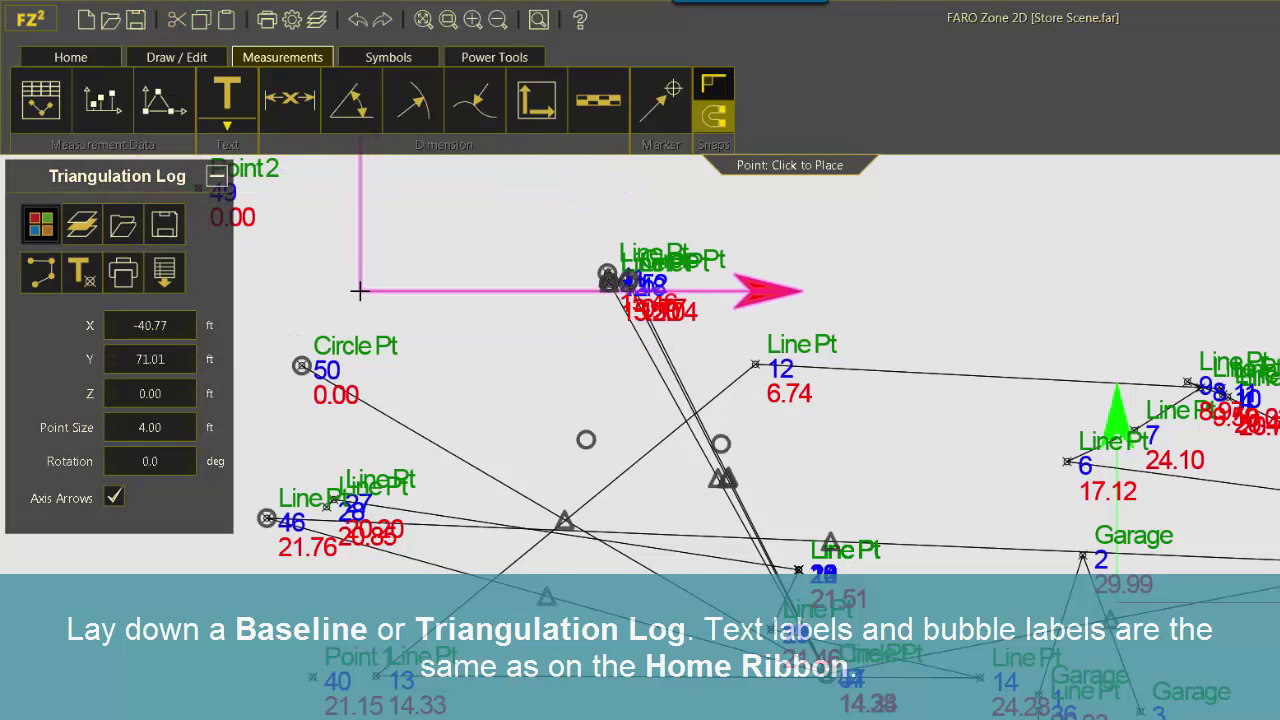
pyautogui.press('Escape')
# Place a linear dimension about 93 ft long above the imported points and a radius leader on the circle
pyautogui.scroll(-2, 826, 430)
pyautogui.scroll(-1, 826, 430)
pyautogui.moveTo(826, 430); pyautogui.dragTo(606, 633, button='middle')
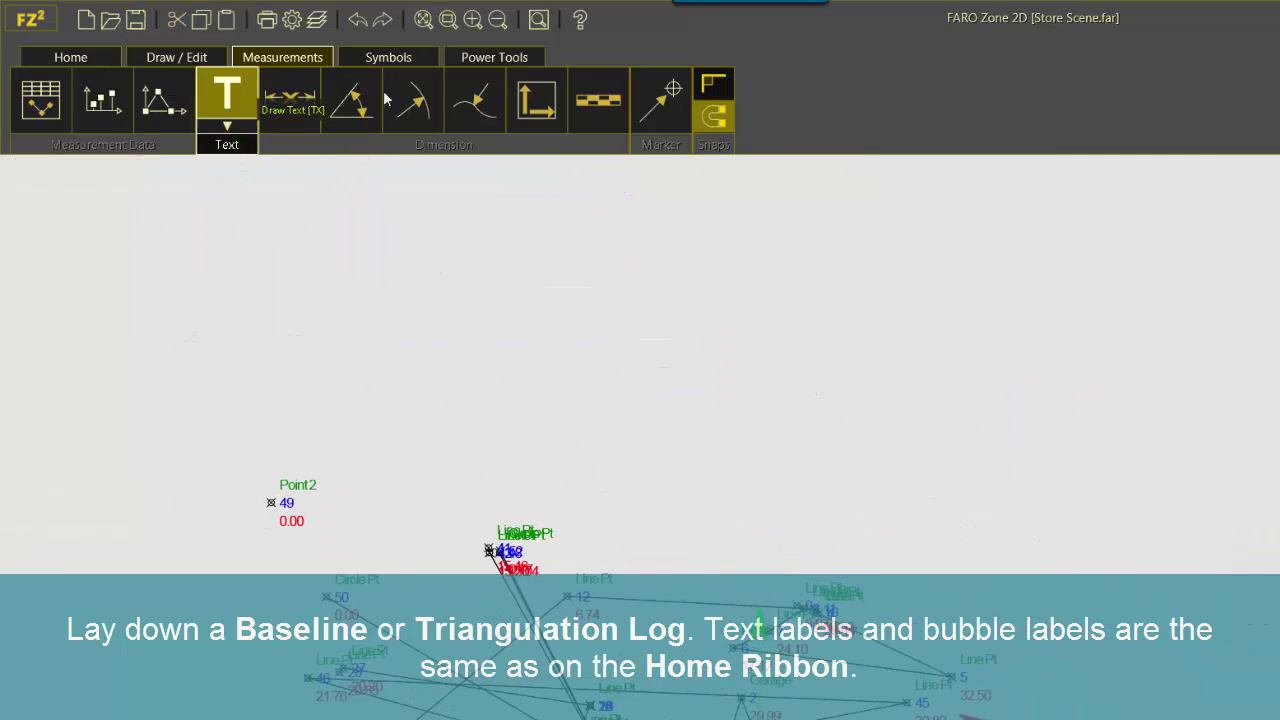
pyautogui.click(228, 124)
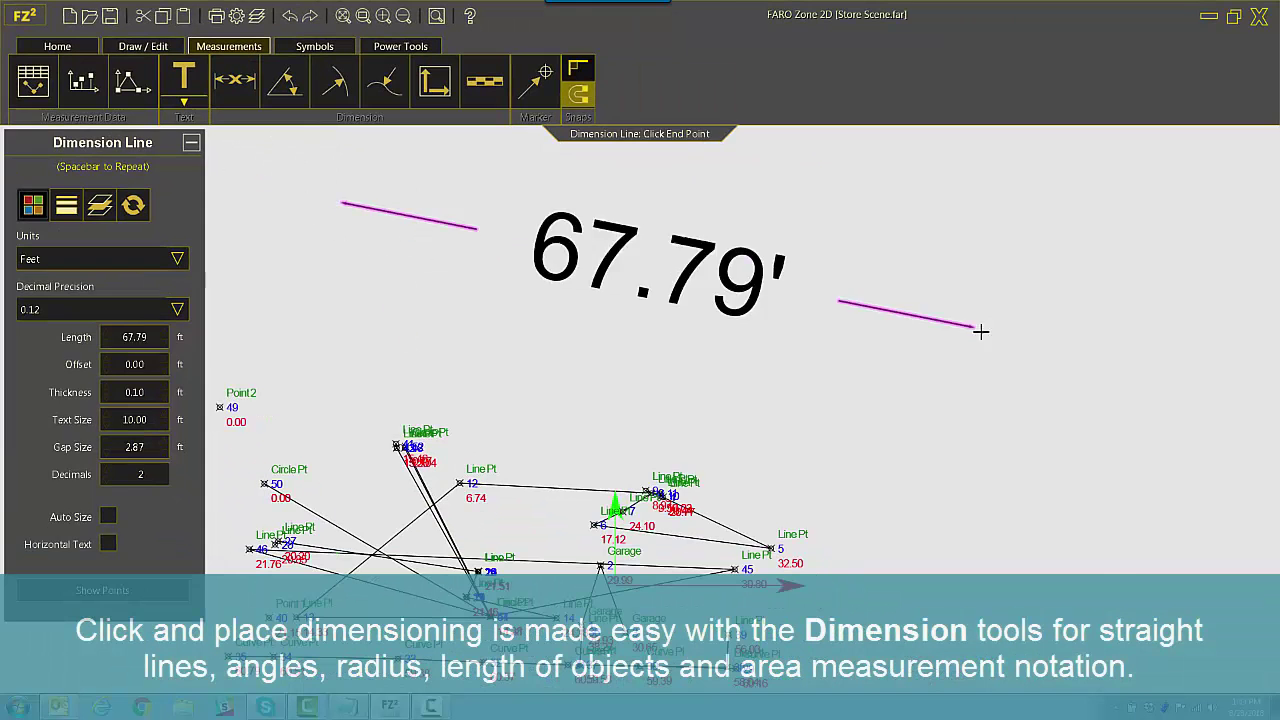
pyautogui.click(983, 329)
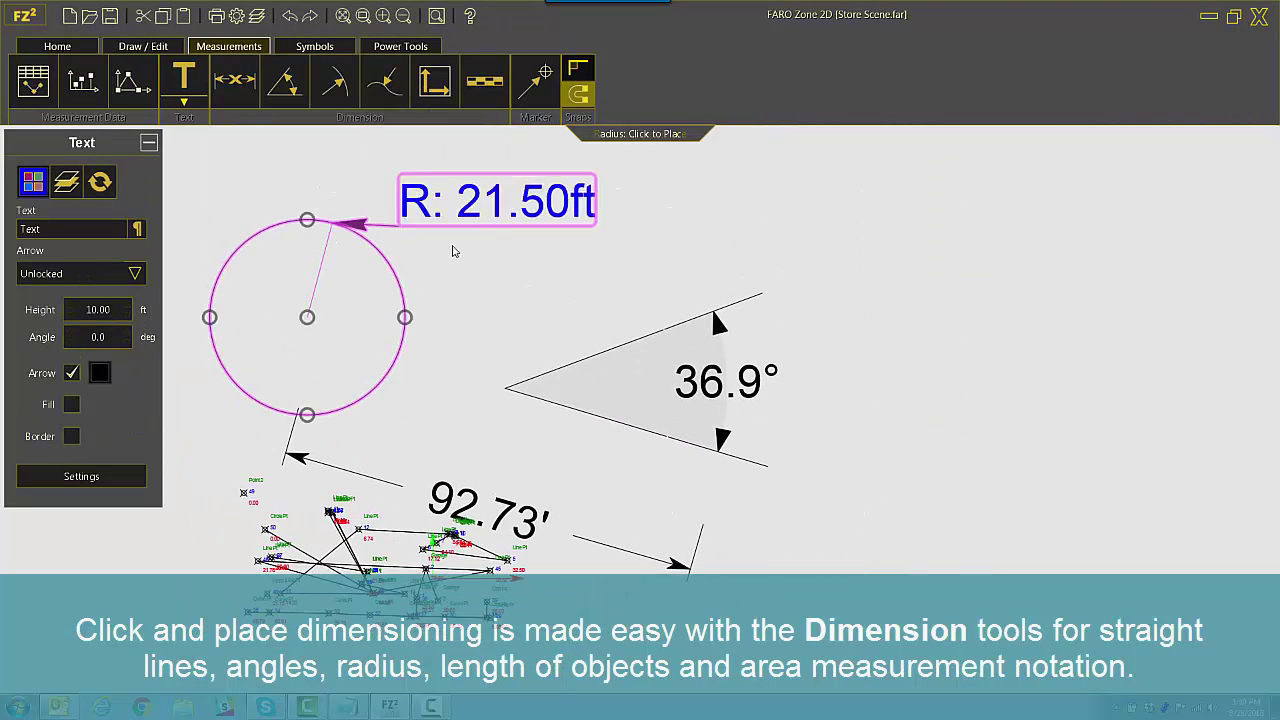
pyautogui.moveTo(451, 251); pyautogui.dragTo(462, 207)
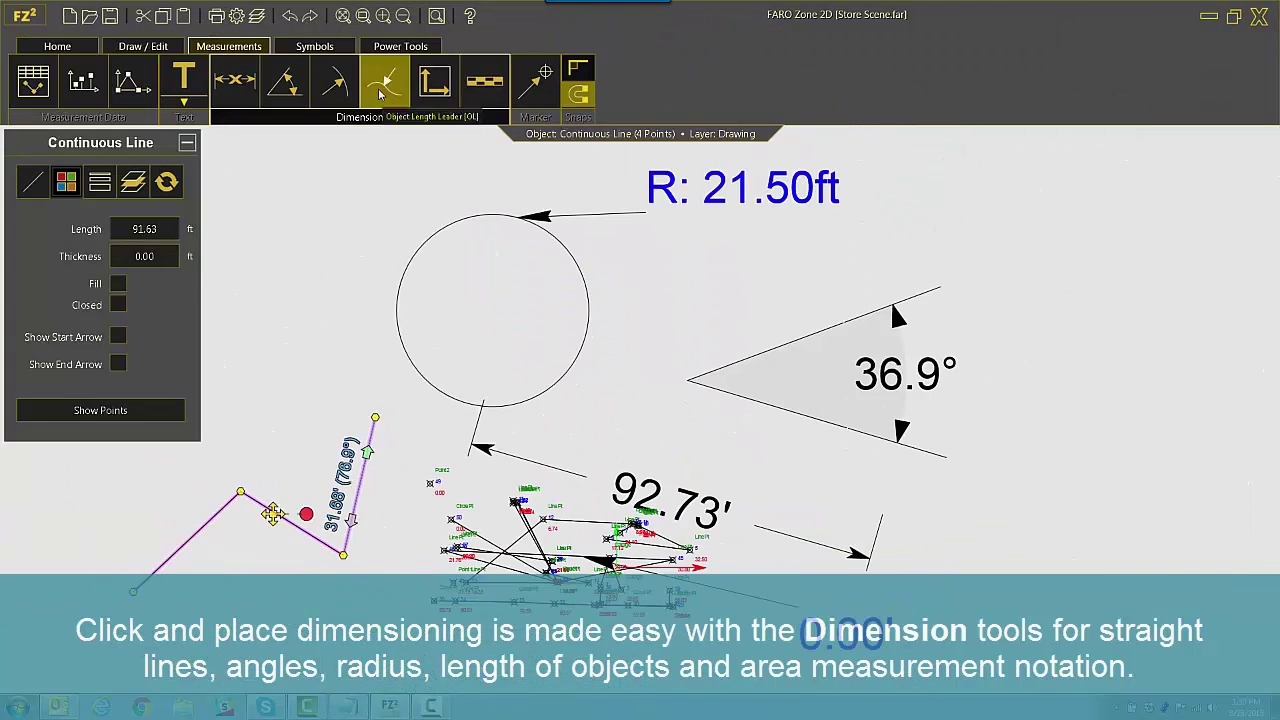
# Add object length leaders to the first and middle segments of the continuous line, and place an area label above them
pyautogui.click(379, 93)
pyautogui.click(187, 541)
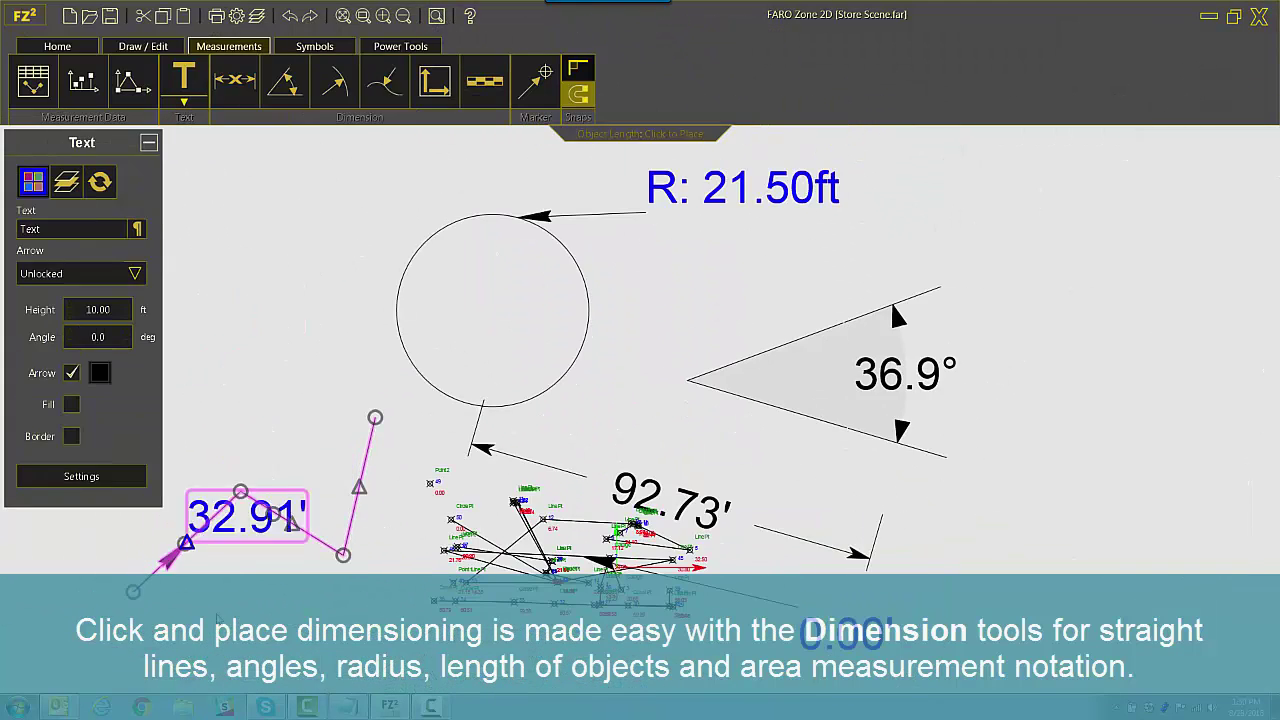
pyautogui.click(230, 618)
pyautogui.click(285, 518)
pyautogui.click(296, 372)
pyautogui.scroll(3, 229, 556)
pyautogui.click(243, 520)
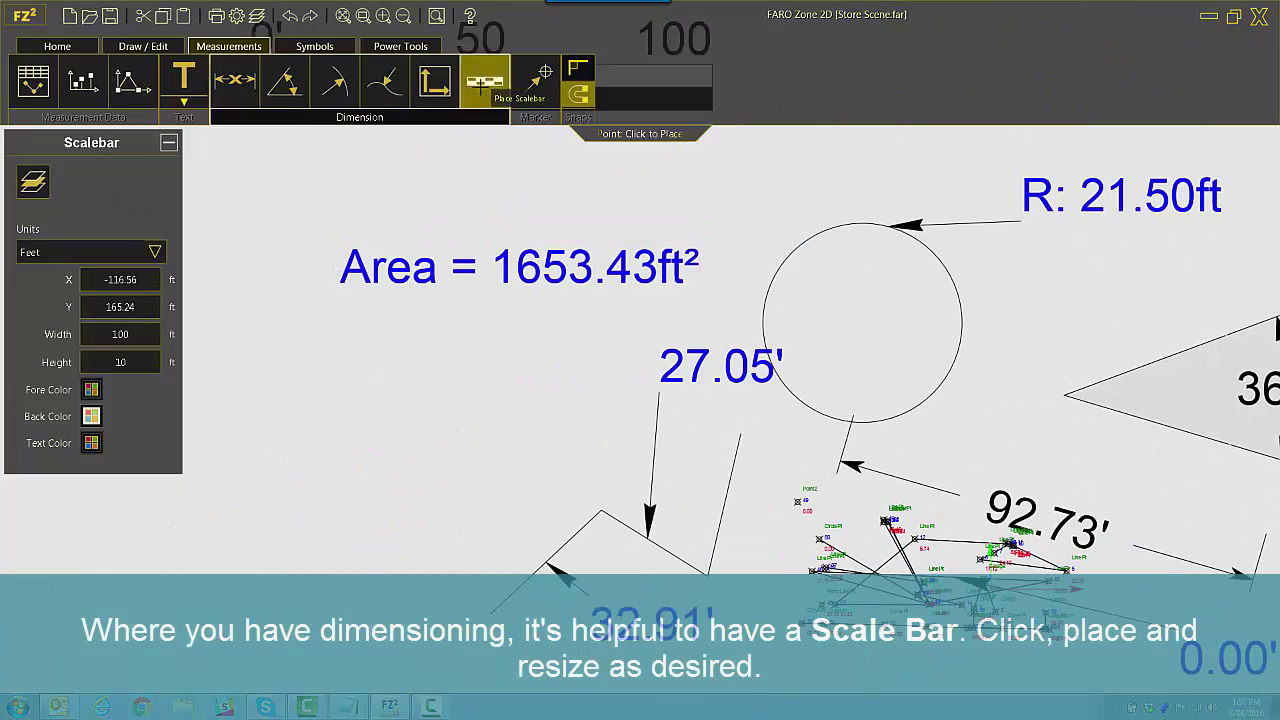
# Place a scale bar beside the continuous line, resize it to 70 ft wide and 4 ft high, and choose its units
pyautogui.click(411, 457)
pyautogui.scroll(-2, 411, 457)
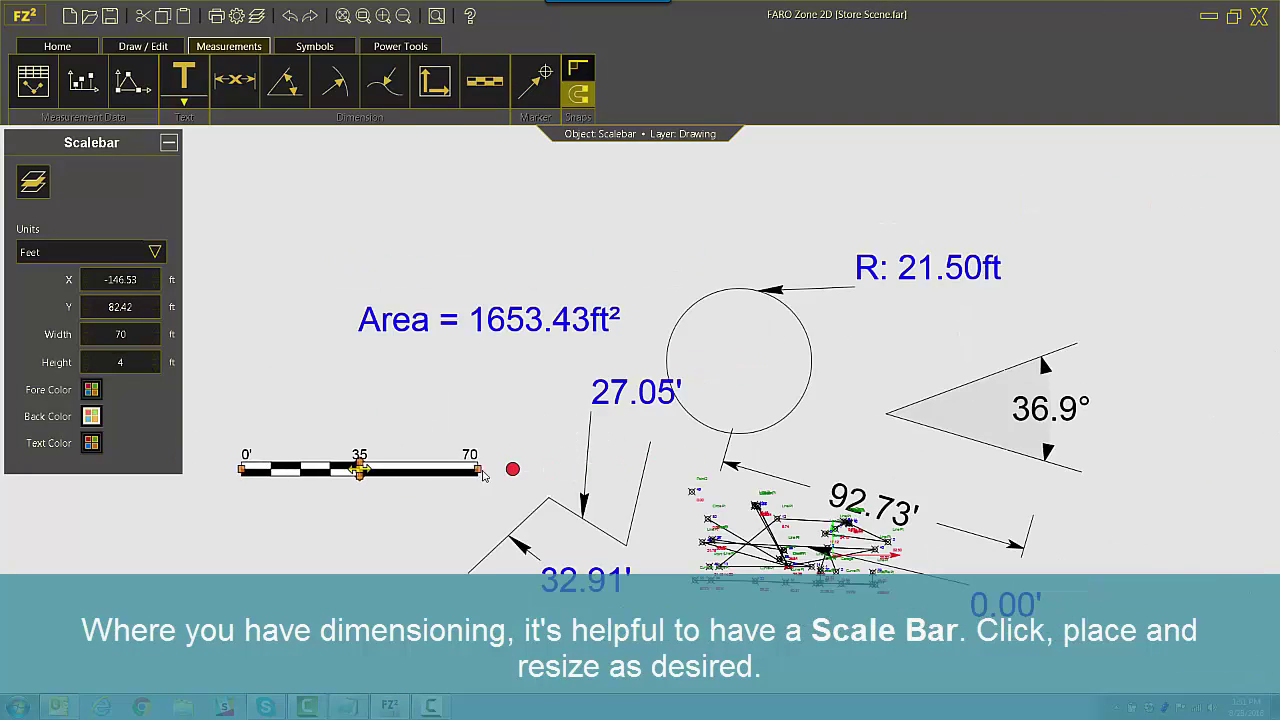
pyautogui.scroll(2, 475, 474)
pyautogui.click(155, 252)
pyautogui.click(60, 299)
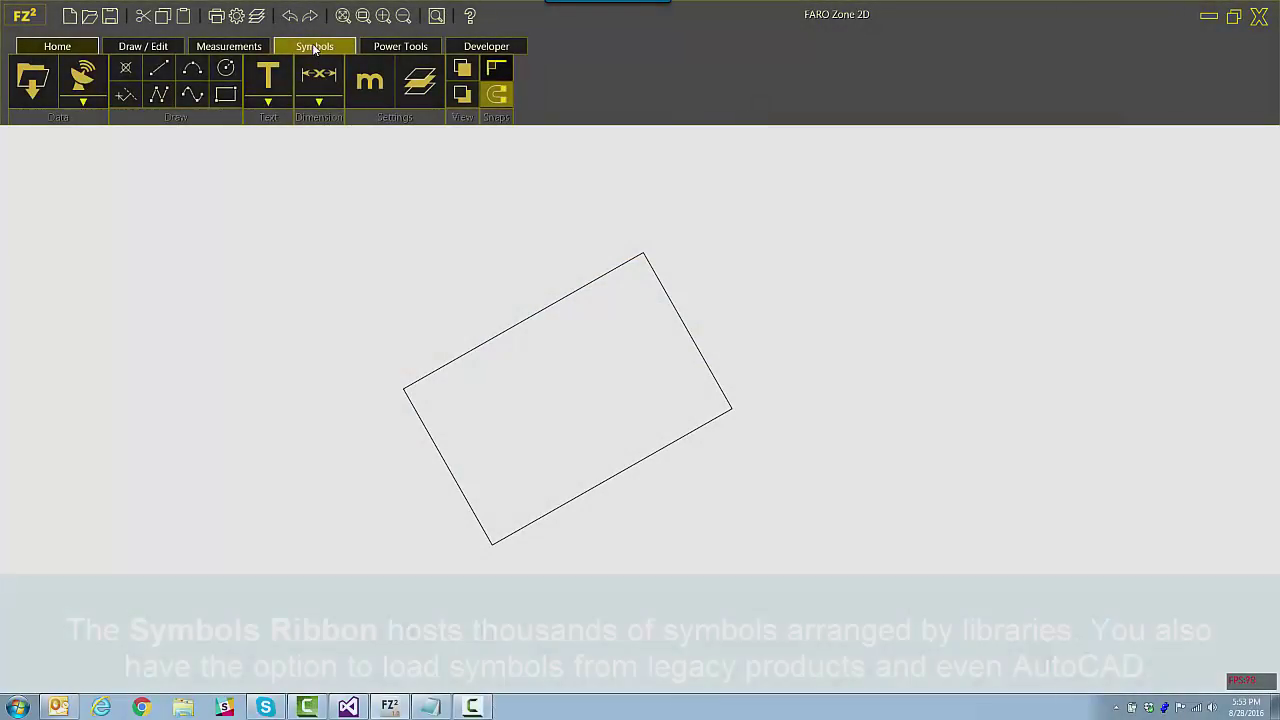
# Look over the file types offered for loading a symbol from file, and close the dialog without loading one
pyautogui.click(312, 45)
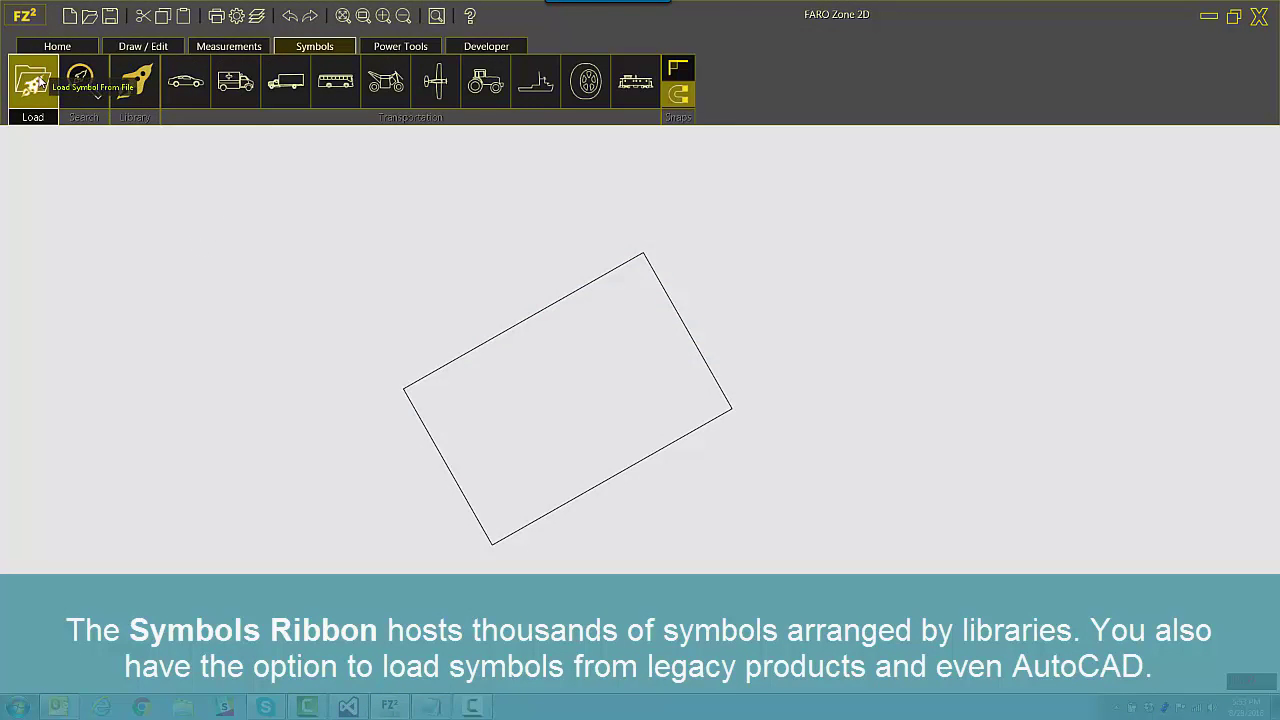
pyautogui.click(33, 80)
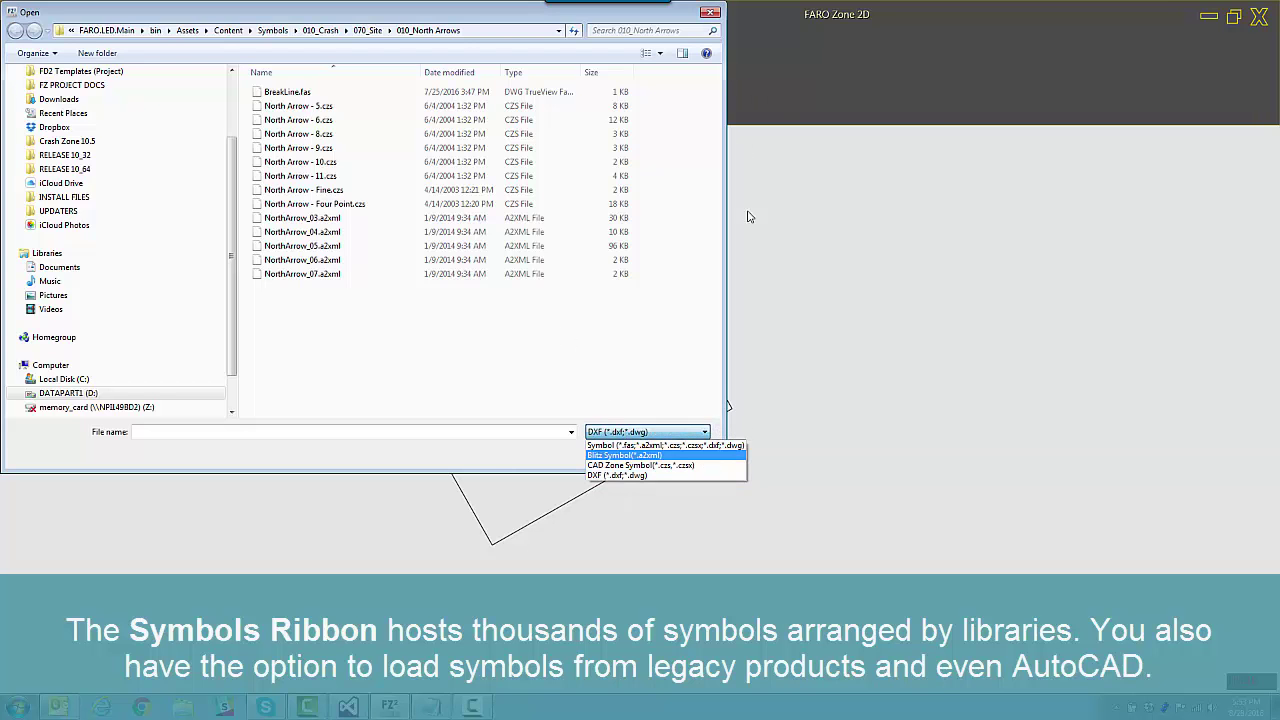
pyautogui.click(711, 13)
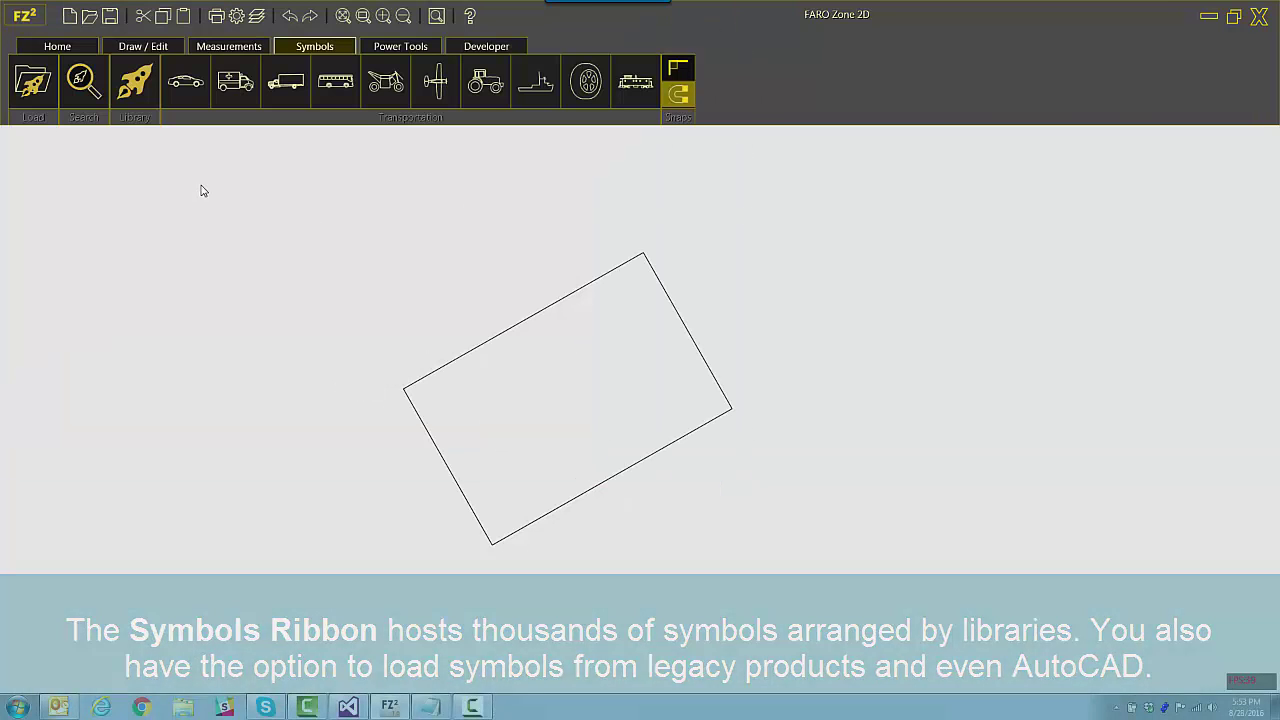
# Switch to the Crash symbol library and browse its car and road-sign symbols
pyautogui.click(137, 85)
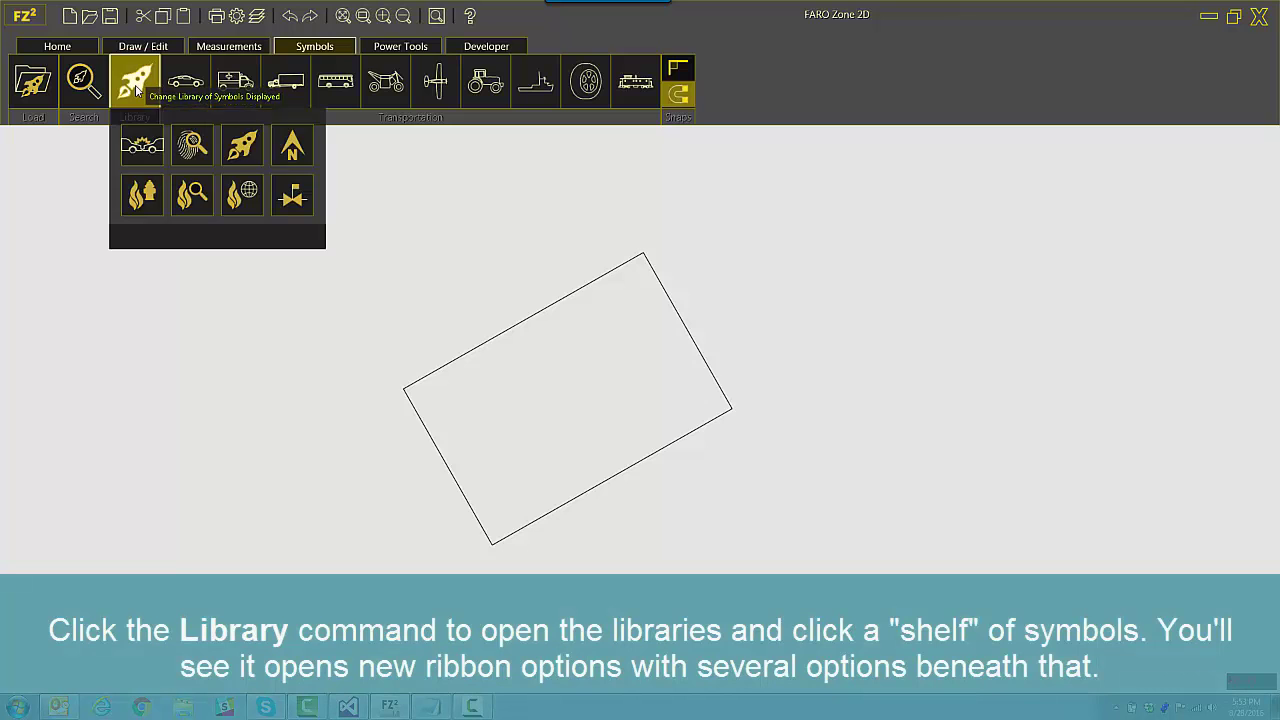
pyautogui.click(143, 146)
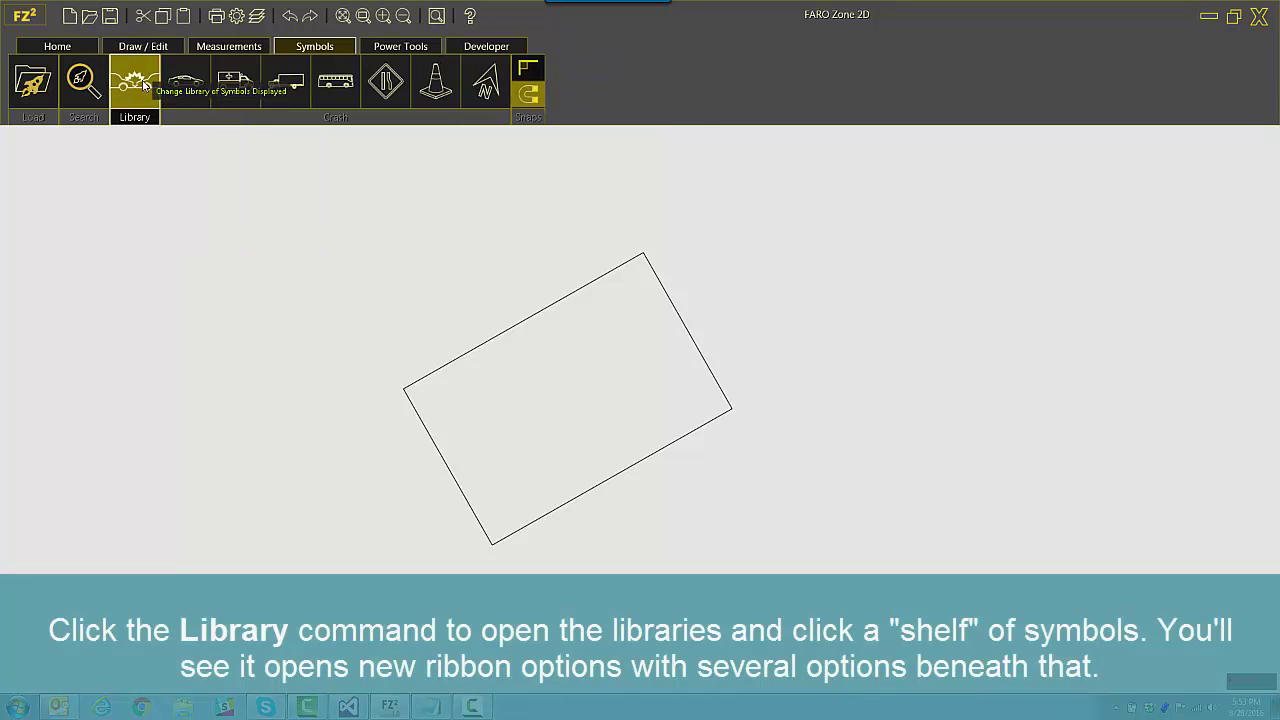
pyautogui.click(194, 89)
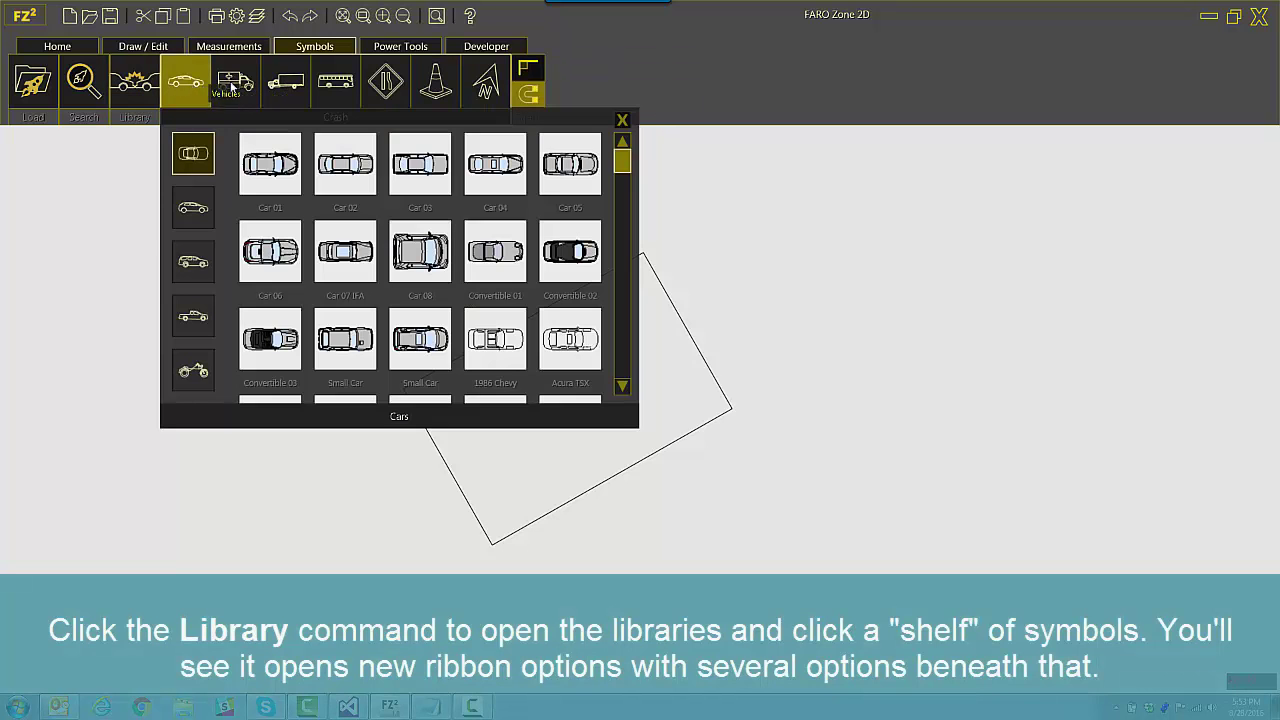
pyautogui.click(399, 84)
pyautogui.moveTo(827, 169); pyautogui.dragTo(826, 292)
# Browse the Crime library's placards and look over the Scene, Fire Plan and Fire International symbol libraries
pyautogui.click(134, 85)
pyautogui.click(196, 145)
pyautogui.click(384, 88)
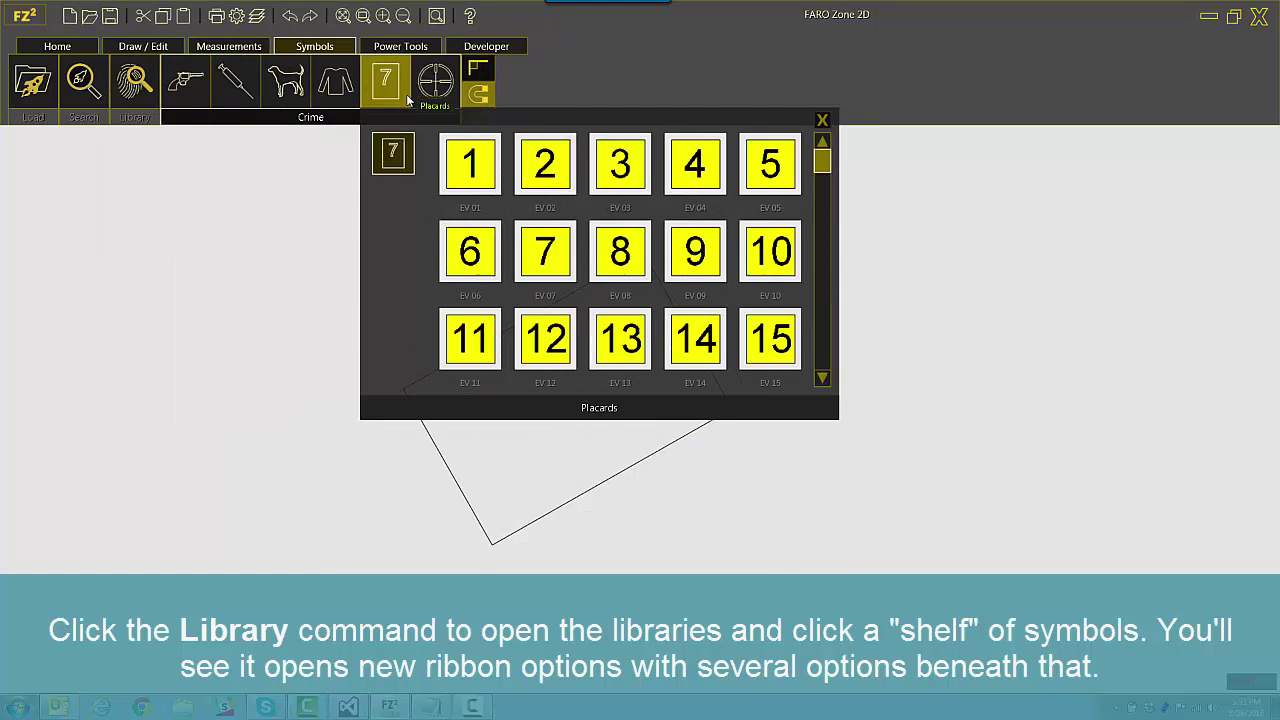
pyautogui.click(235, 85)
pyautogui.click(134, 85)
pyautogui.click(292, 145)
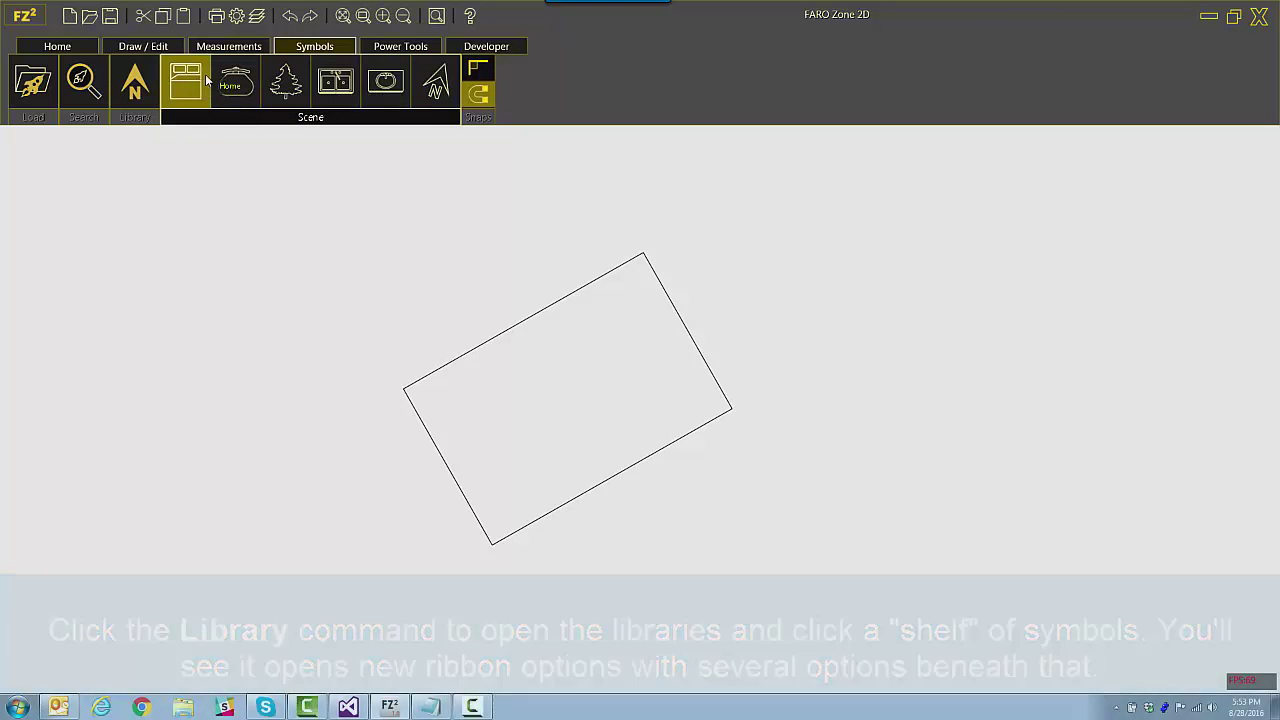
pyautogui.click(134, 82)
pyautogui.click(140, 194)
pyautogui.click(134, 82)
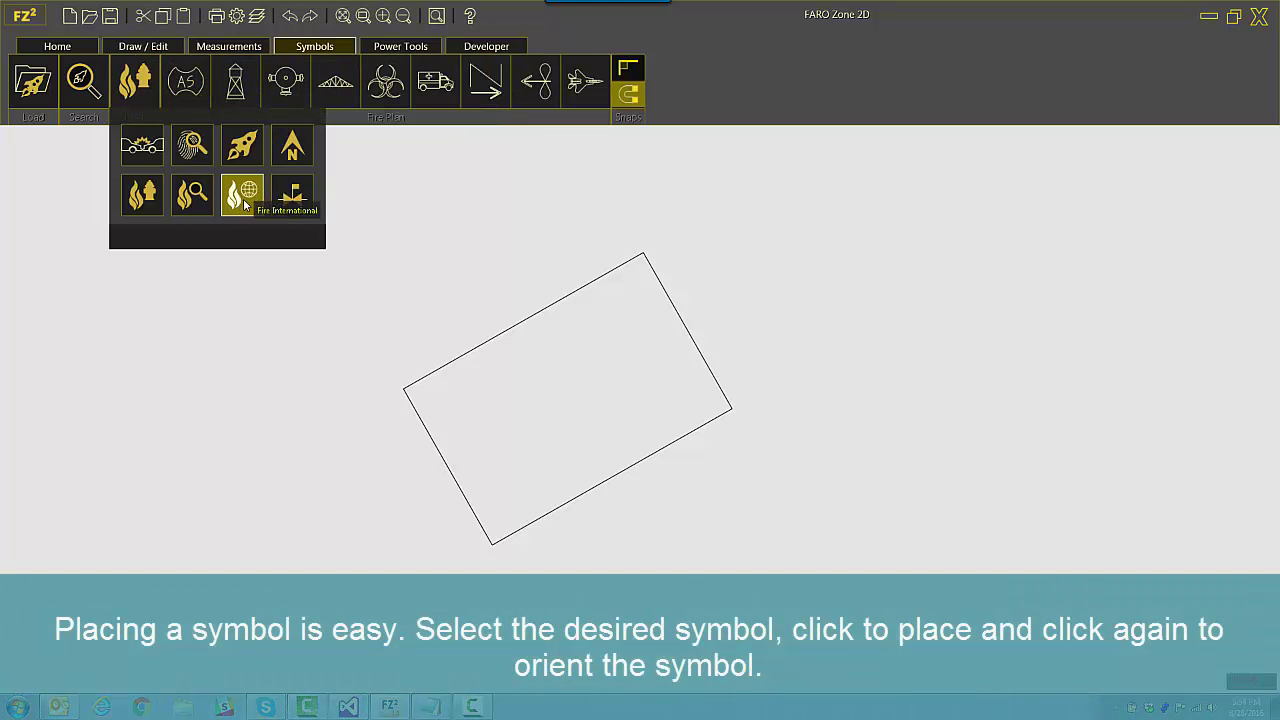
pyautogui.click(243, 196)
pyautogui.click(134, 82)
pyautogui.click(290, 198)
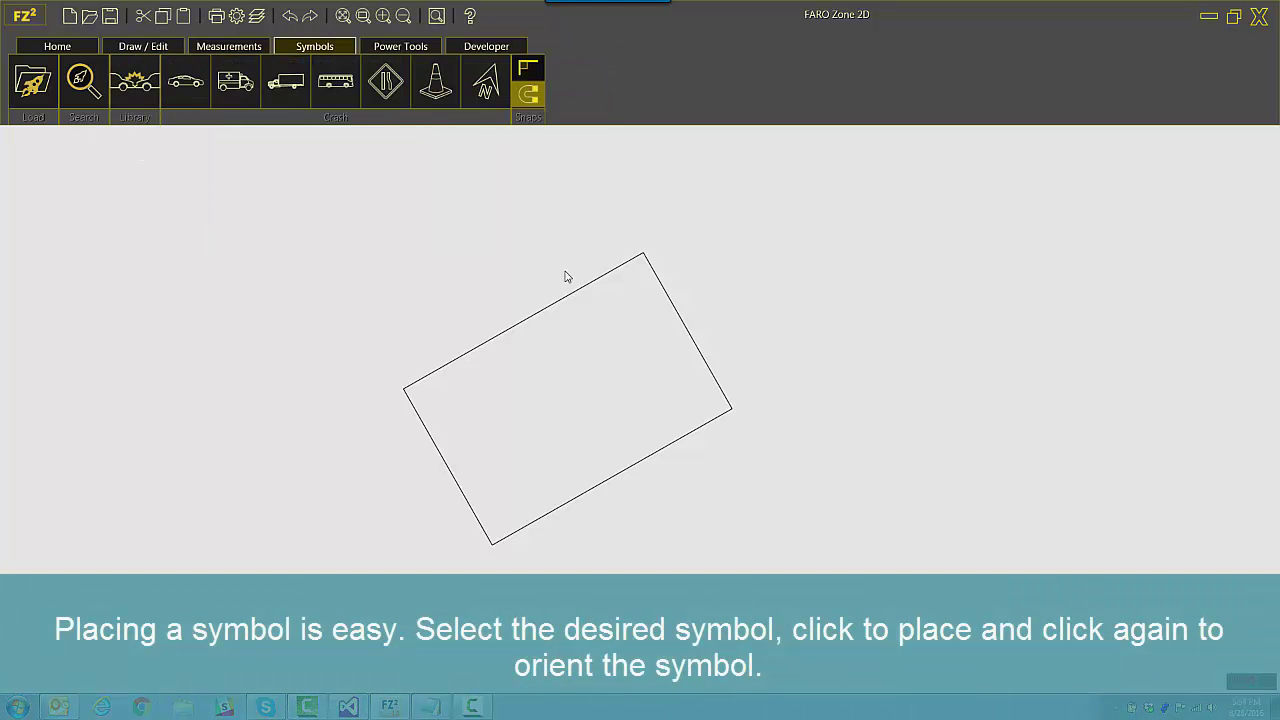
# Place the first Crash library car symbol, 1.8 m wide and 4.4 m long, on the rectangle's upper edge, aligned with that edge
pyautogui.moveTo(186, 91)
pyautogui.click(271, 165)
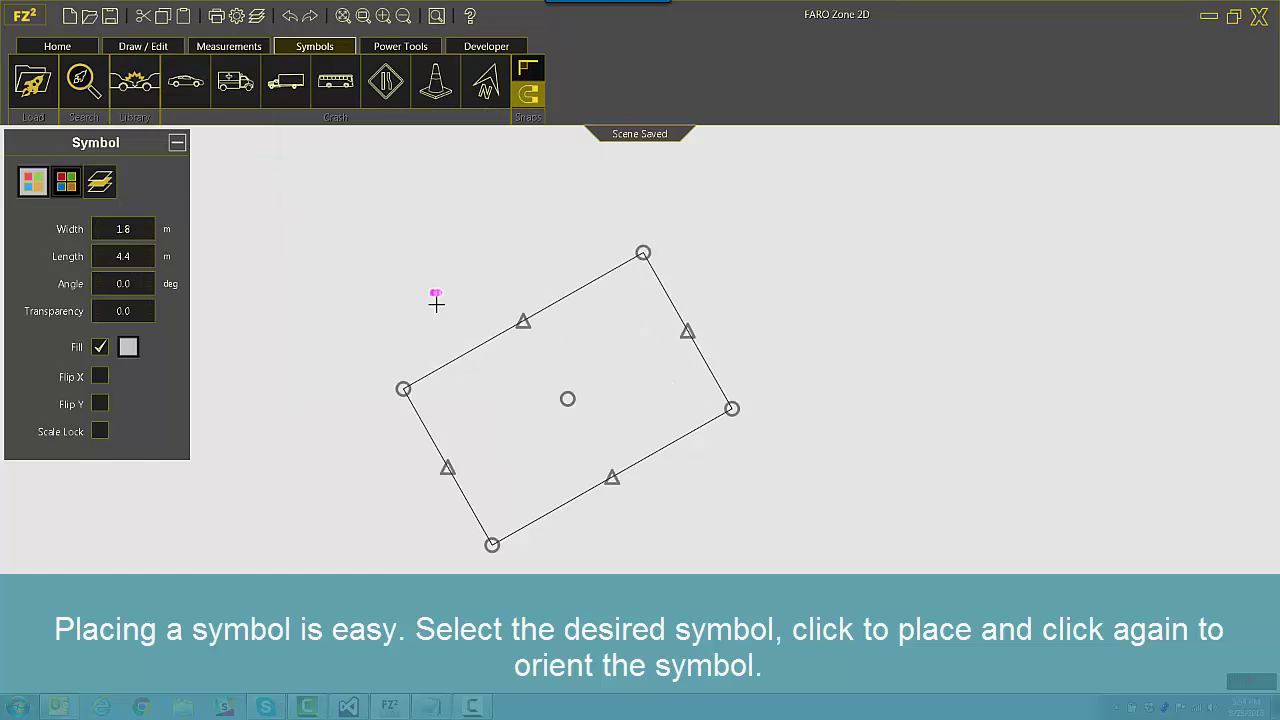
pyautogui.scroll(3, 475, 376)
pyautogui.scroll(2, 400, 351)
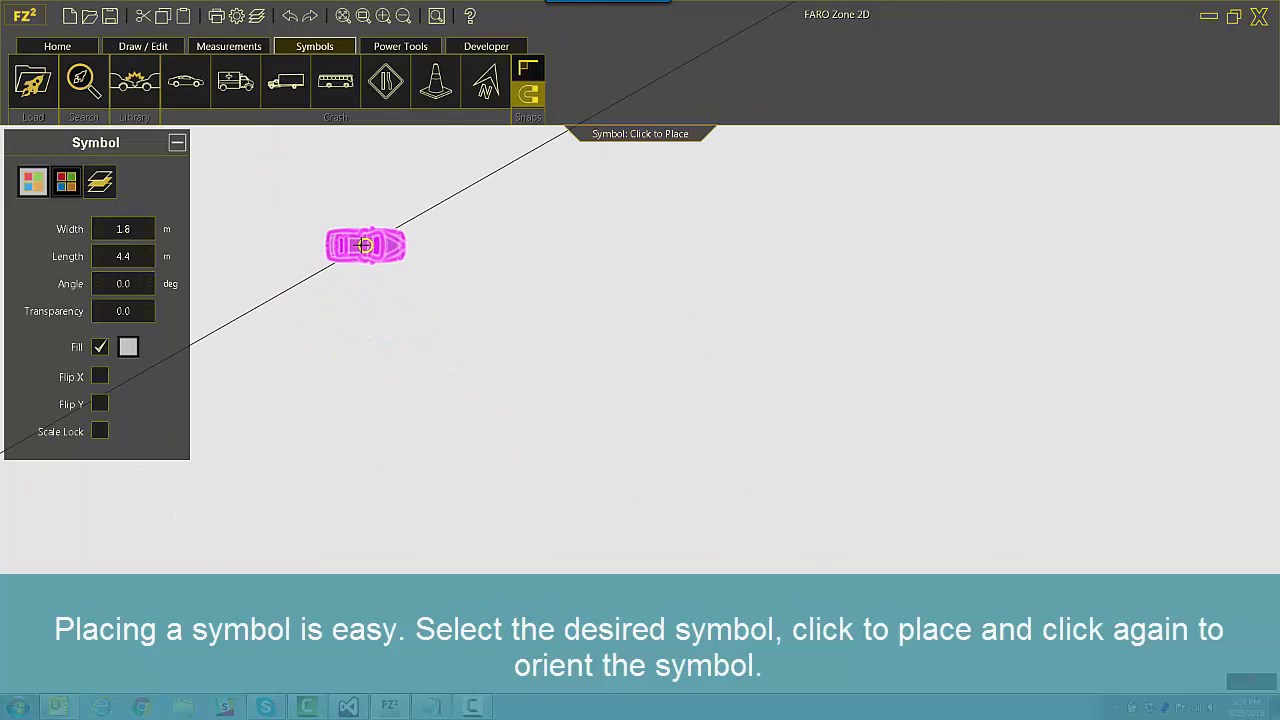
pyautogui.click(431, 207)
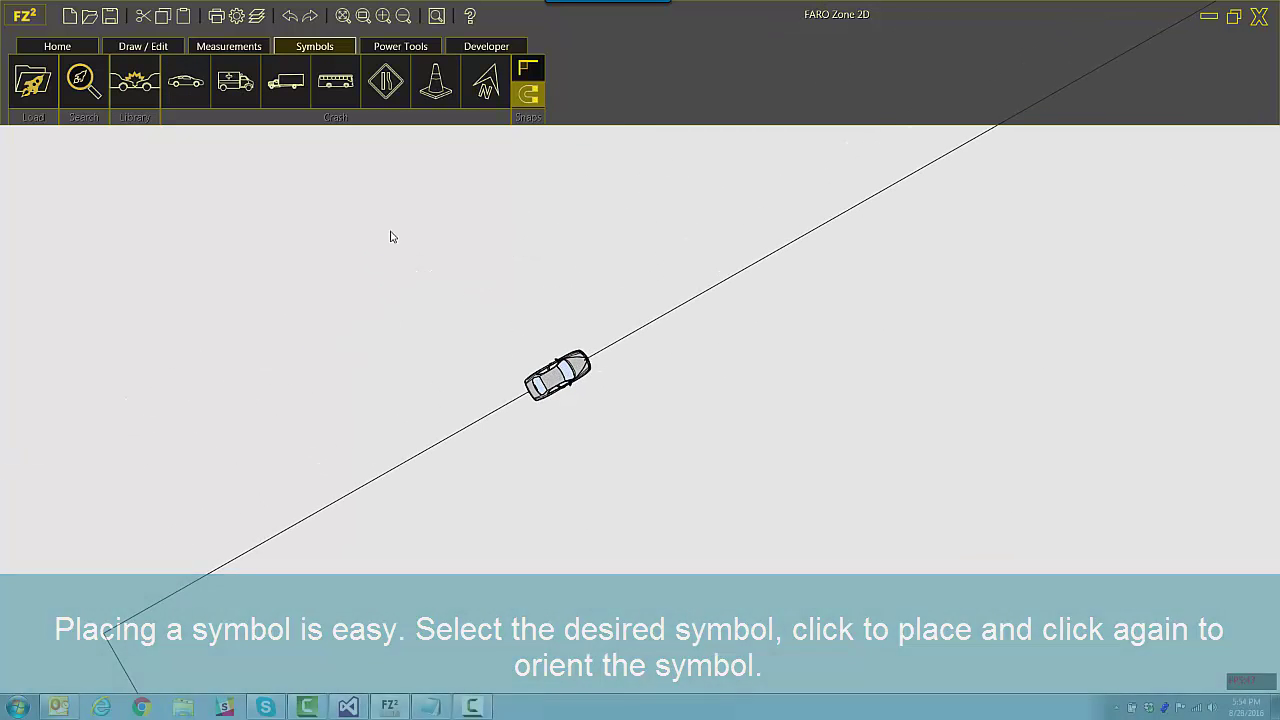
# Place the Cadillac Cts Top symbol, 1.8 m by 4.8 m, along the same edge below the first car
pyautogui.click(185, 82)
pyautogui.scroll(-3, 466, 214)
pyautogui.click(518, 238)
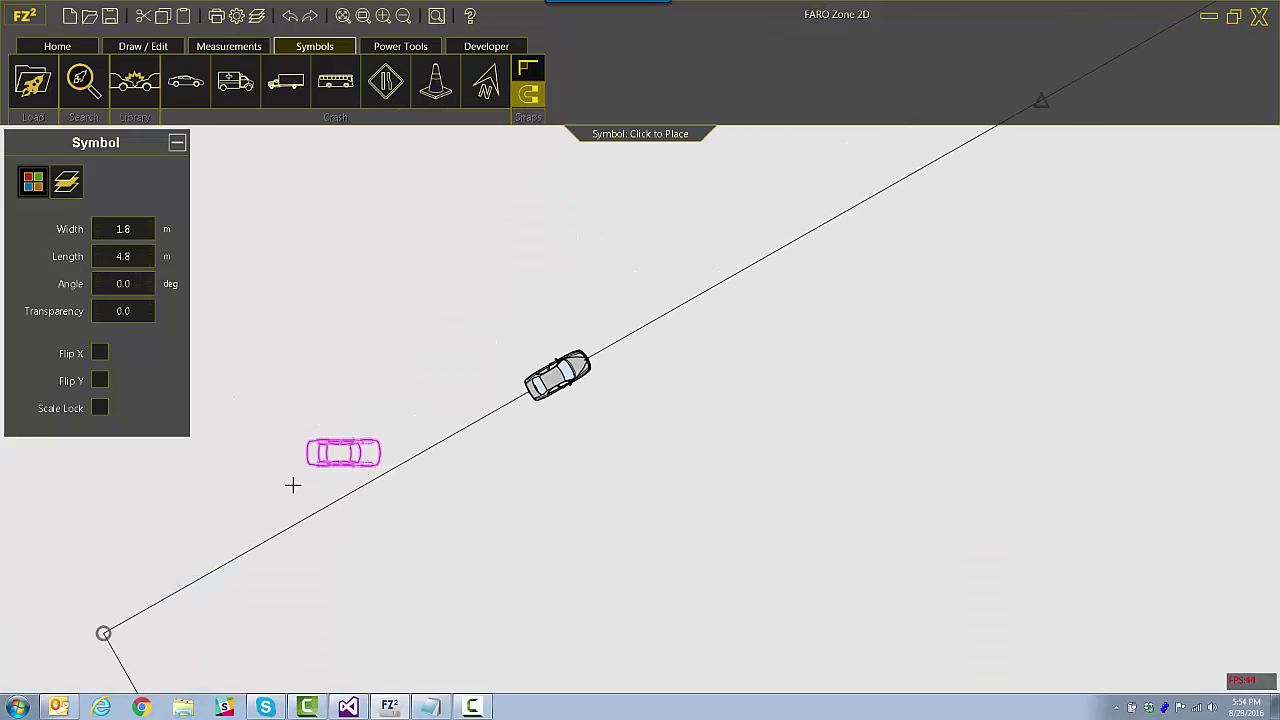
# Change the first car symbol's fill color to bright green
pyautogui.click(557, 375)
pyautogui.scroll(3, 540, 375)
pyautogui.click(129, 346)
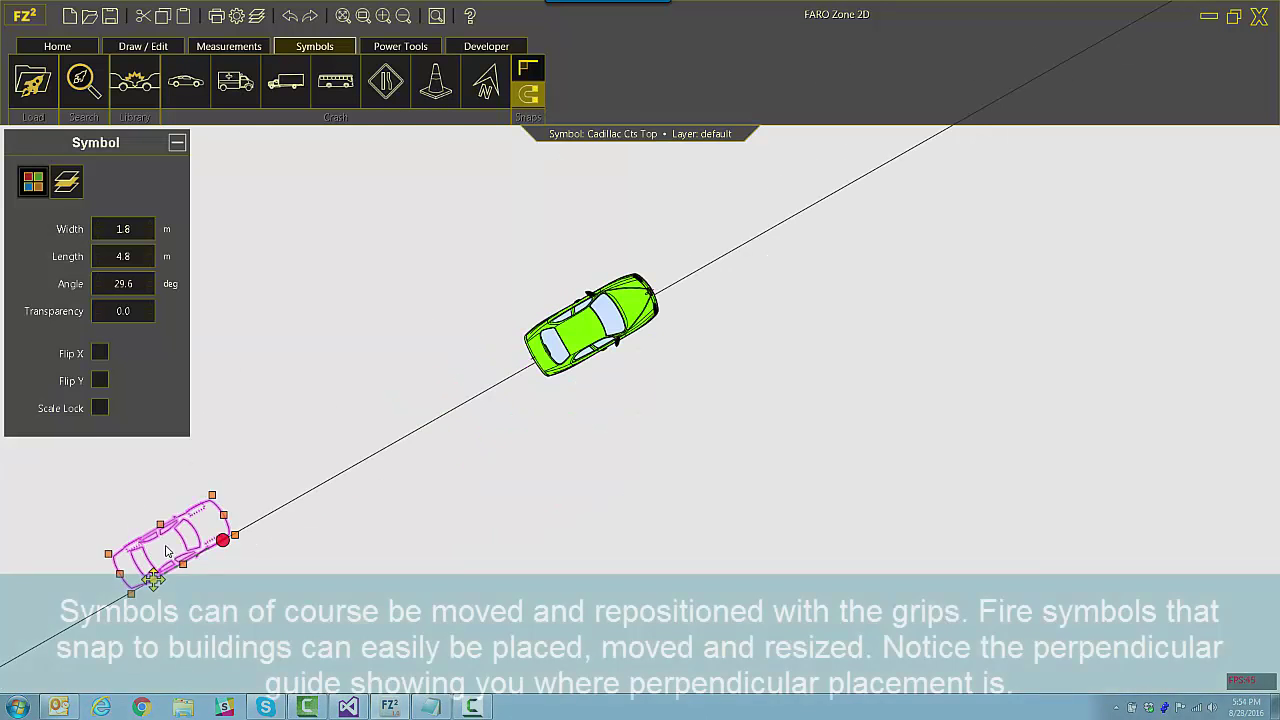
# Move the Cadillac symbol along the edge closer to the green car, snapped to the underside of the line
pyautogui.moveTo(166, 550); pyautogui.dragTo(316, 382)
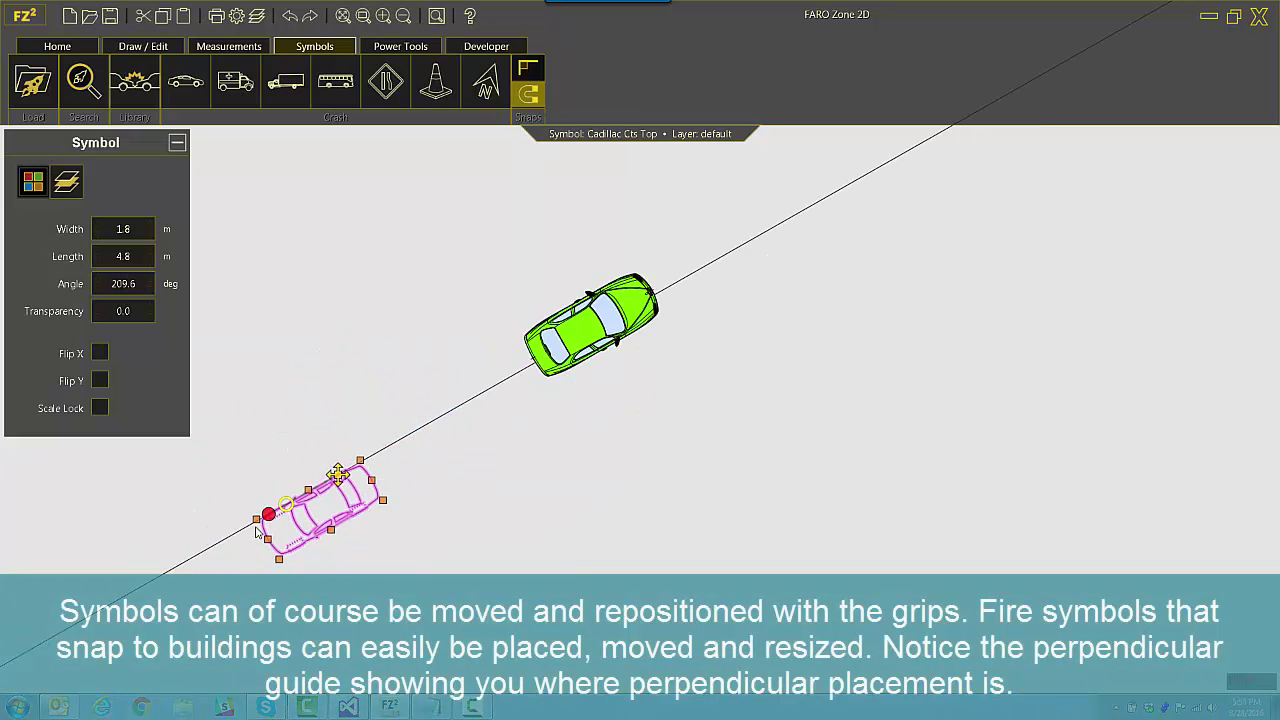
pyautogui.click(446, 495)
pyautogui.scroll(-3, 265, 210)
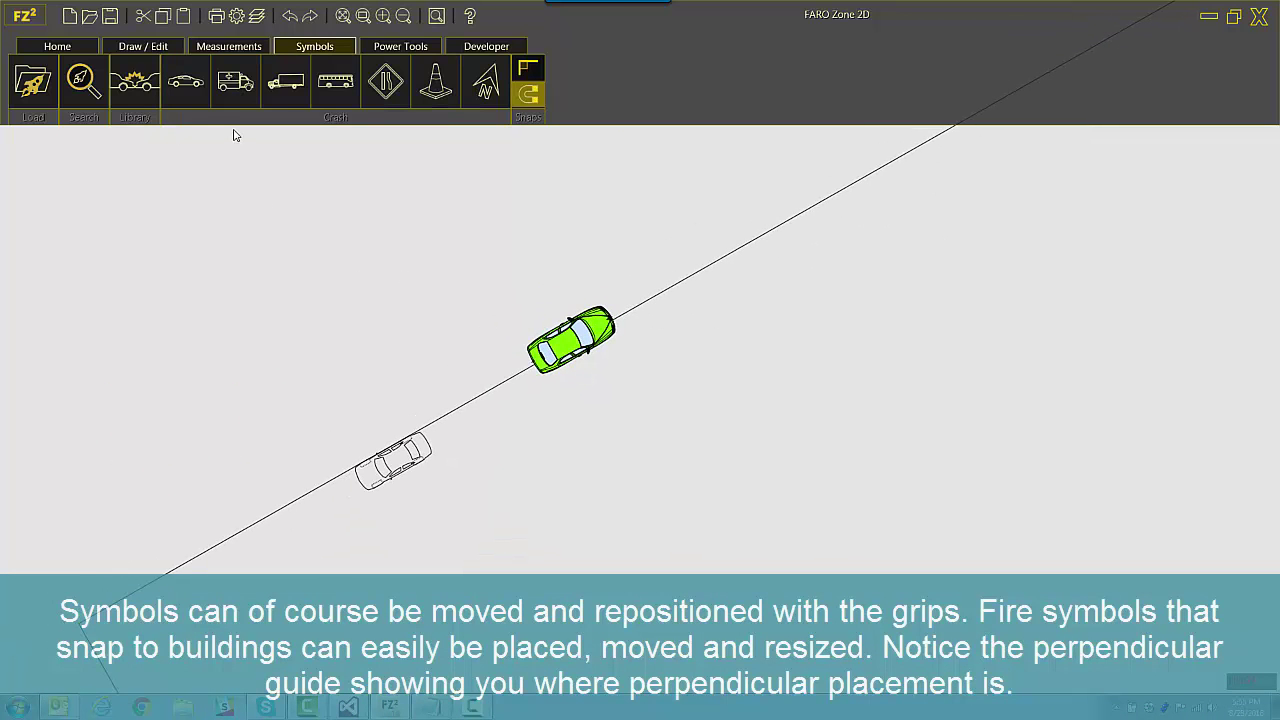
# Place the Fire Plan symbol 09_Fdc perpendicular to the line between the two cars, about 5.5 m wide and 3.7 m long
pyautogui.click(135, 85)
pyautogui.click(152, 197)
pyautogui.click(200, 86)
pyautogui.click(566, 251)
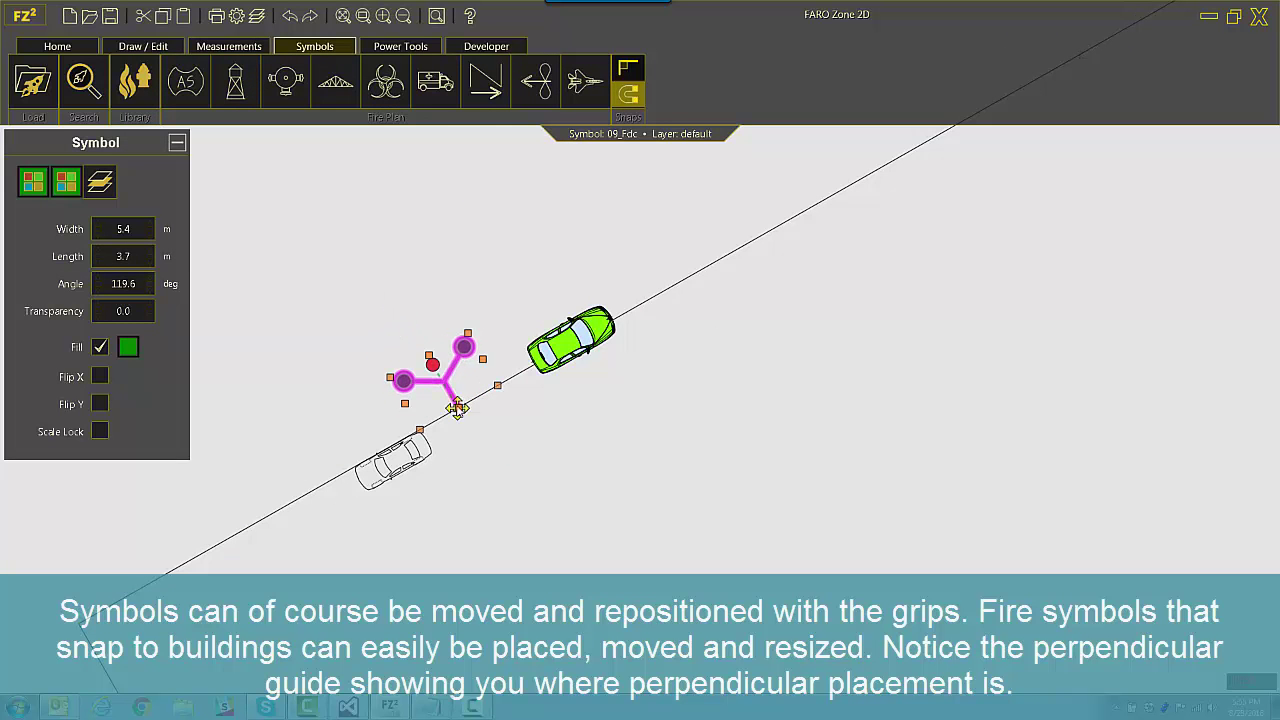
pyautogui.moveTo(666, 222)
pyautogui.mouseDown()
pyautogui.moveTo(706, 142)
pyautogui.moveTo(668, 220)
pyautogui.mouseUp()
pyautogui.moveTo(655, 295); pyautogui.dragTo(484, 394)
pyautogui.scroll(-3, 499, 429)
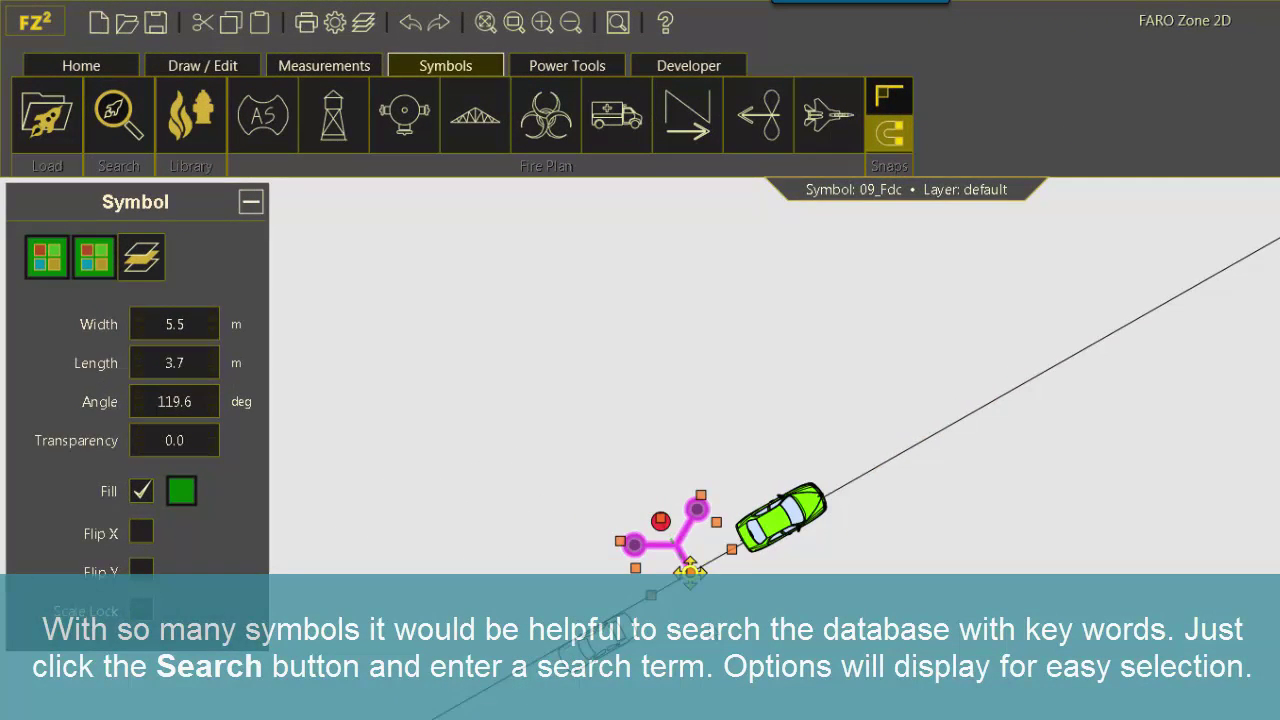
pyautogui.scroll(-1, 707, 624)
pyautogui.click(758, 515)
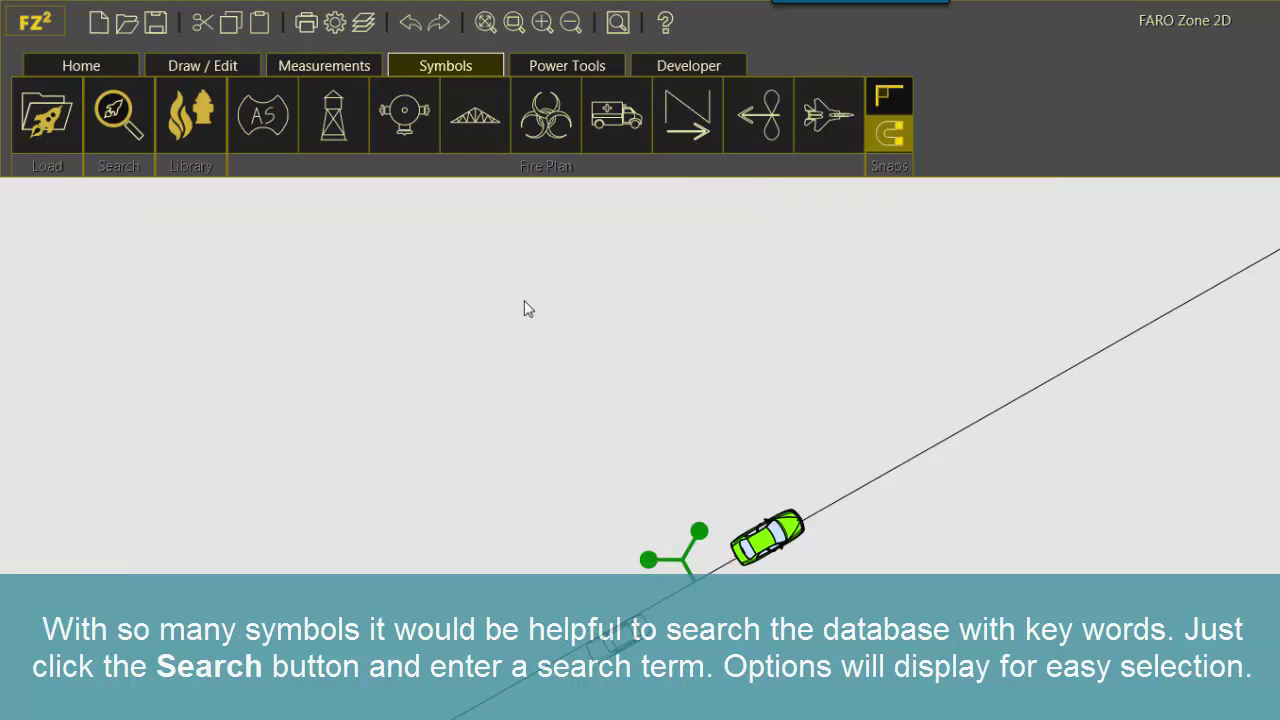
# Search the symbol database for "Wheel" with Contains One matching, and pick the first symbol in the last row of results
pyautogui.click(115, 118)
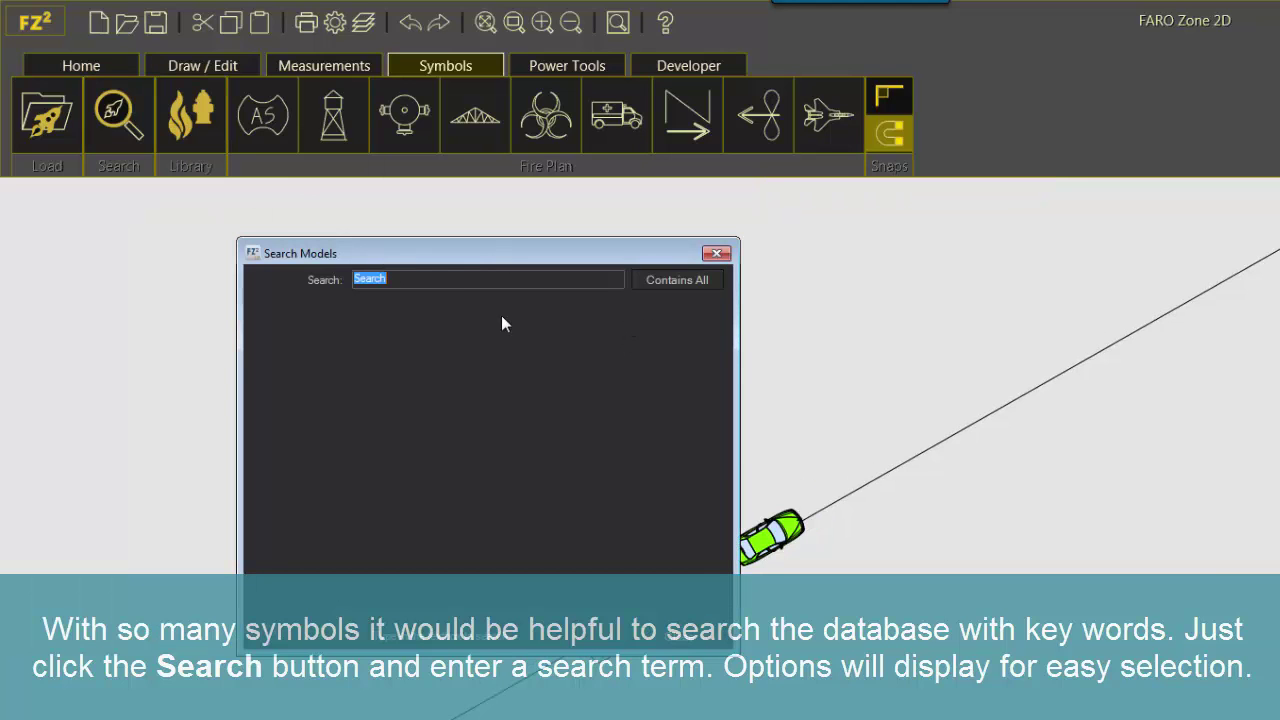
pyautogui.write('Wheel')
pyautogui.click(669, 280)
pyautogui.moveTo(722, 312); pyautogui.dragTo(720, 528)
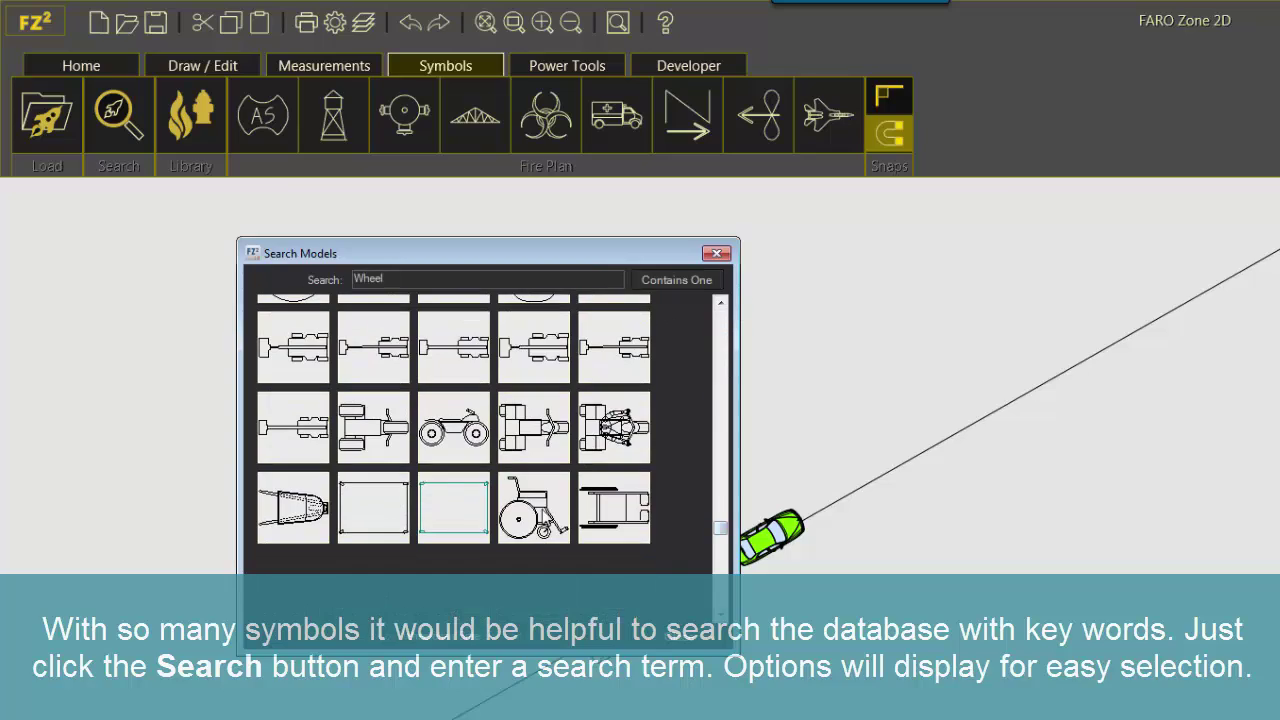
pyautogui.click(290, 515)
pyautogui.click(700, 614)
pyautogui.scroll(5, 703, 640)
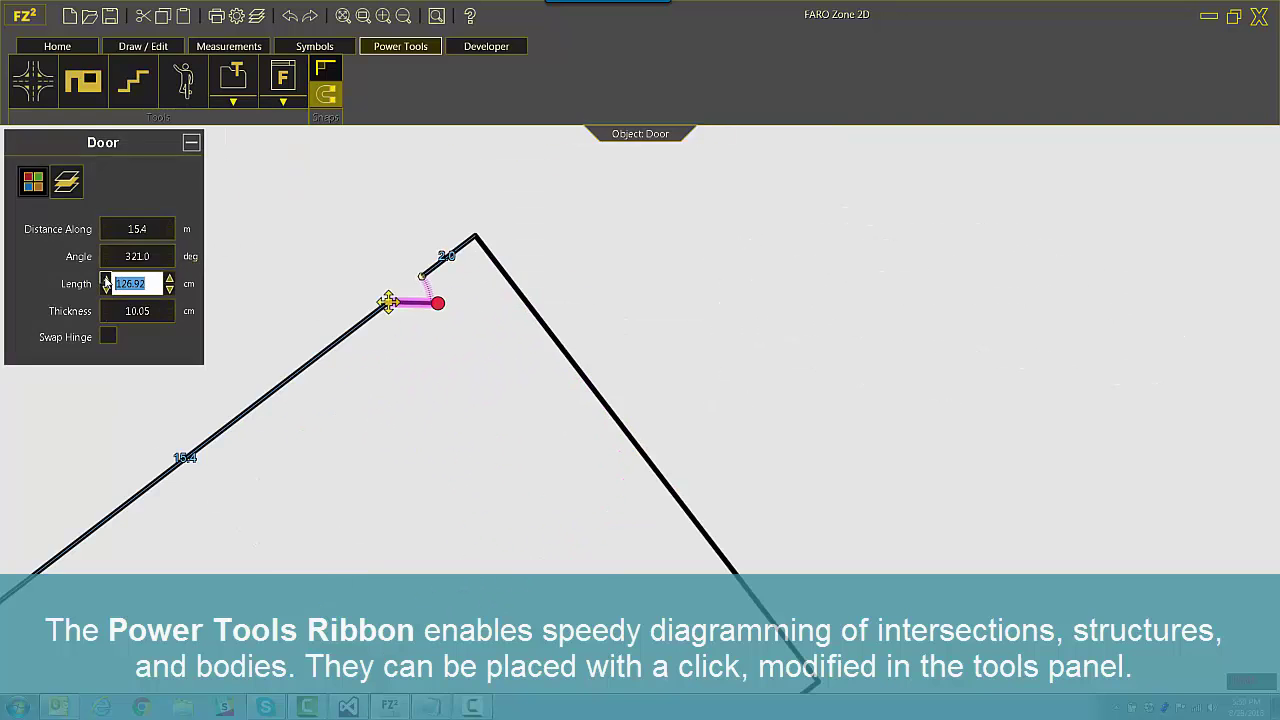
# Place the male Standing_2 body beside the stairs, then rotate and pose it leaning with both arms raised
pyautogui.click(83, 80)
pyautogui.click(184, 80)
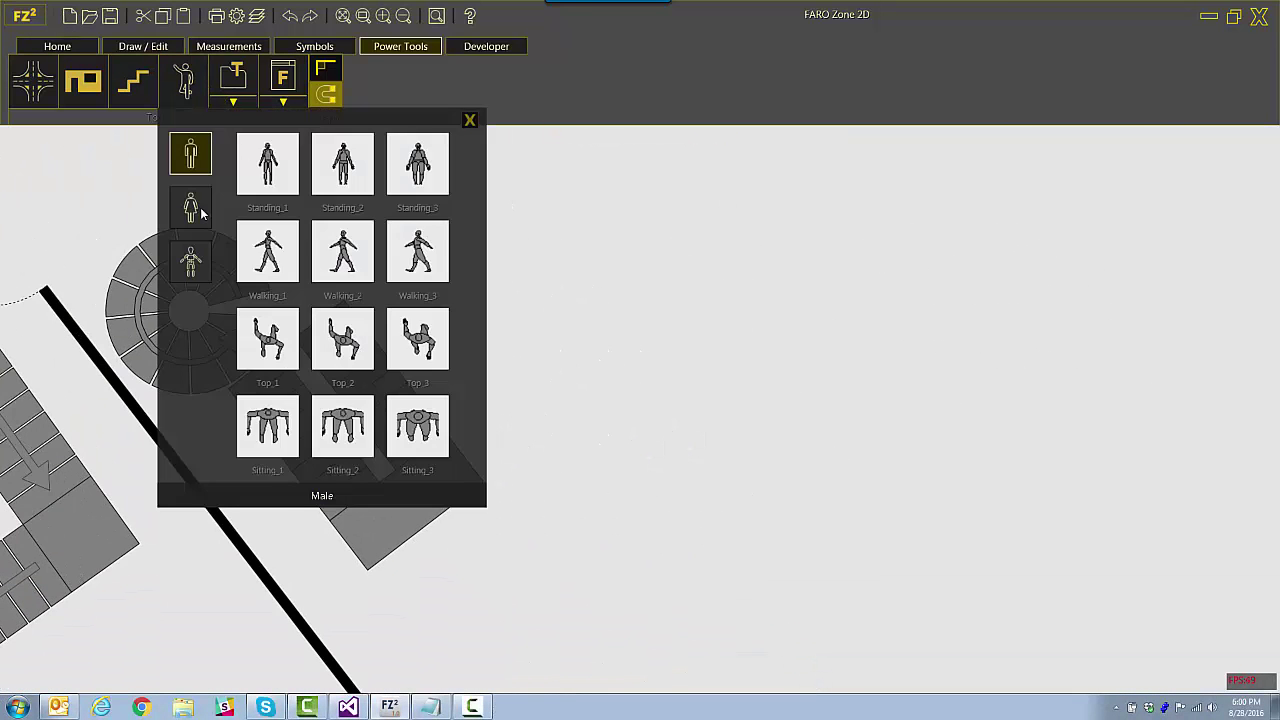
pyautogui.click(186, 257)
pyautogui.click(186, 157)
pyautogui.moveTo(340, 163); pyautogui.dragTo(558, 330)
pyautogui.scroll(3, 558, 330)
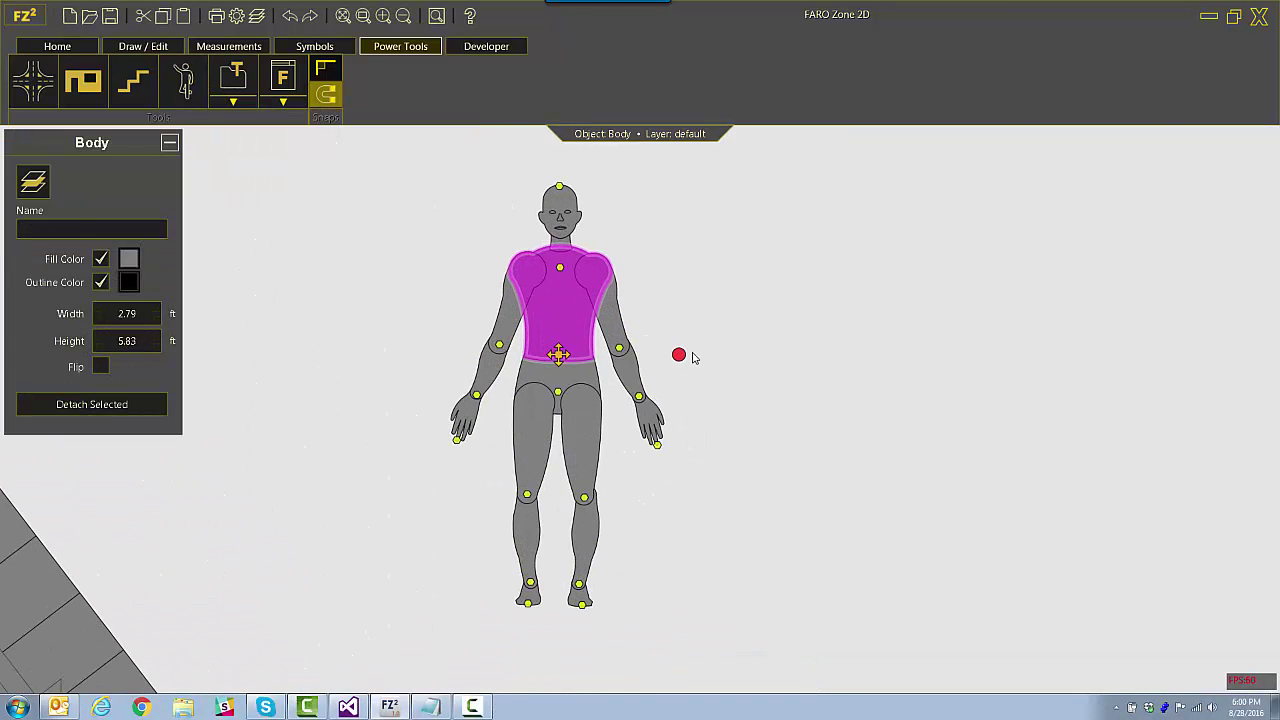
pyautogui.moveTo(692, 358); pyautogui.dragTo(608, 325)
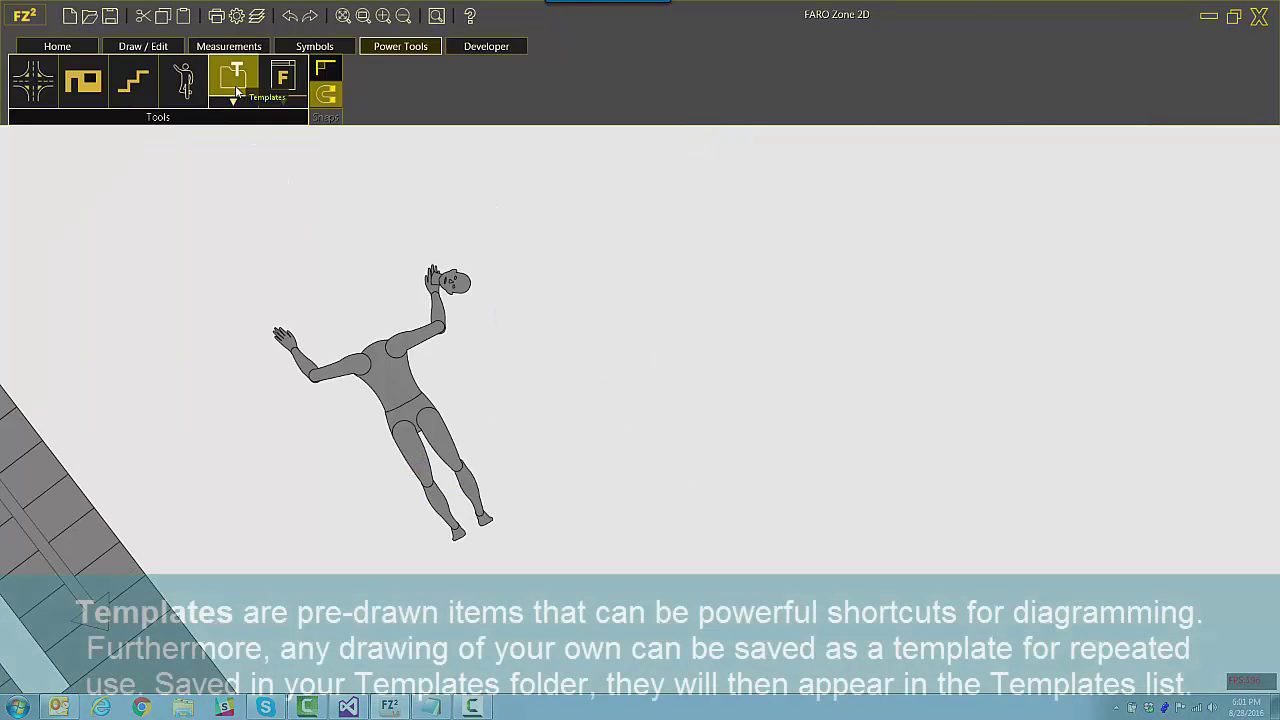
# Look through the Parking and Roofs templates, and place the Protractor.czs template beside the posed body
pyautogui.click(235, 85)
pyautogui.click(240, 208)
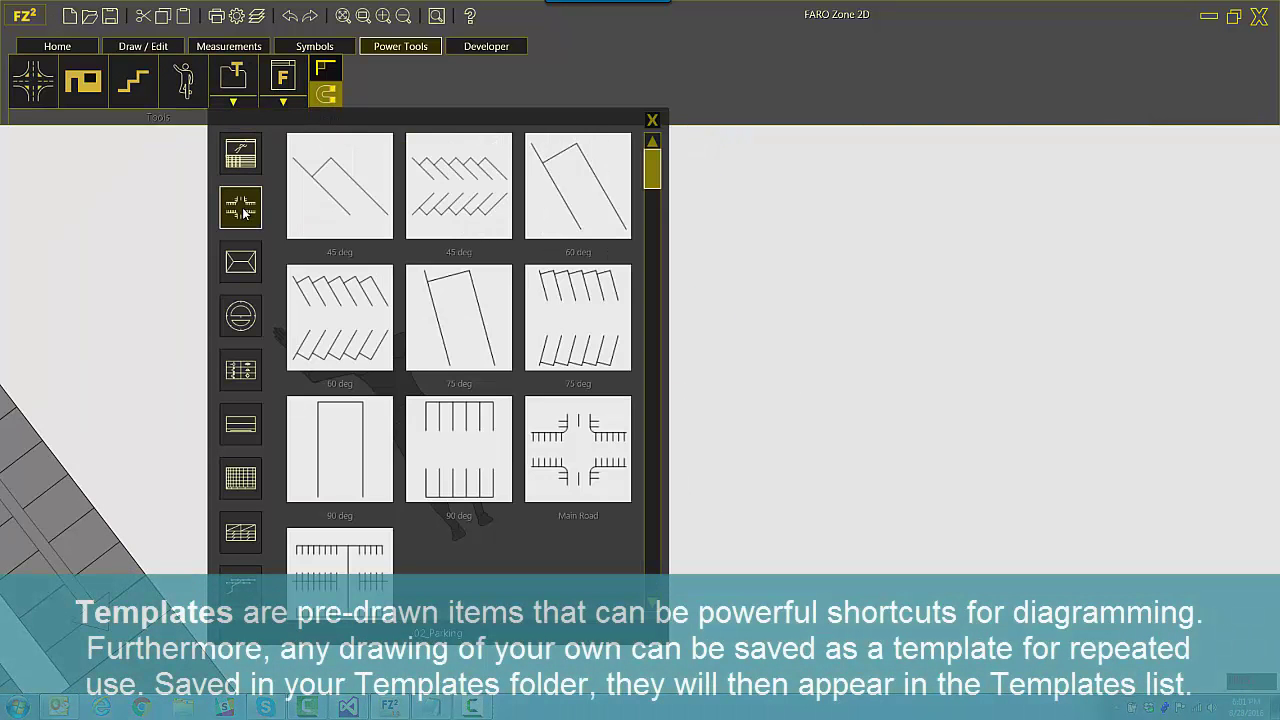
pyautogui.click(247, 266)
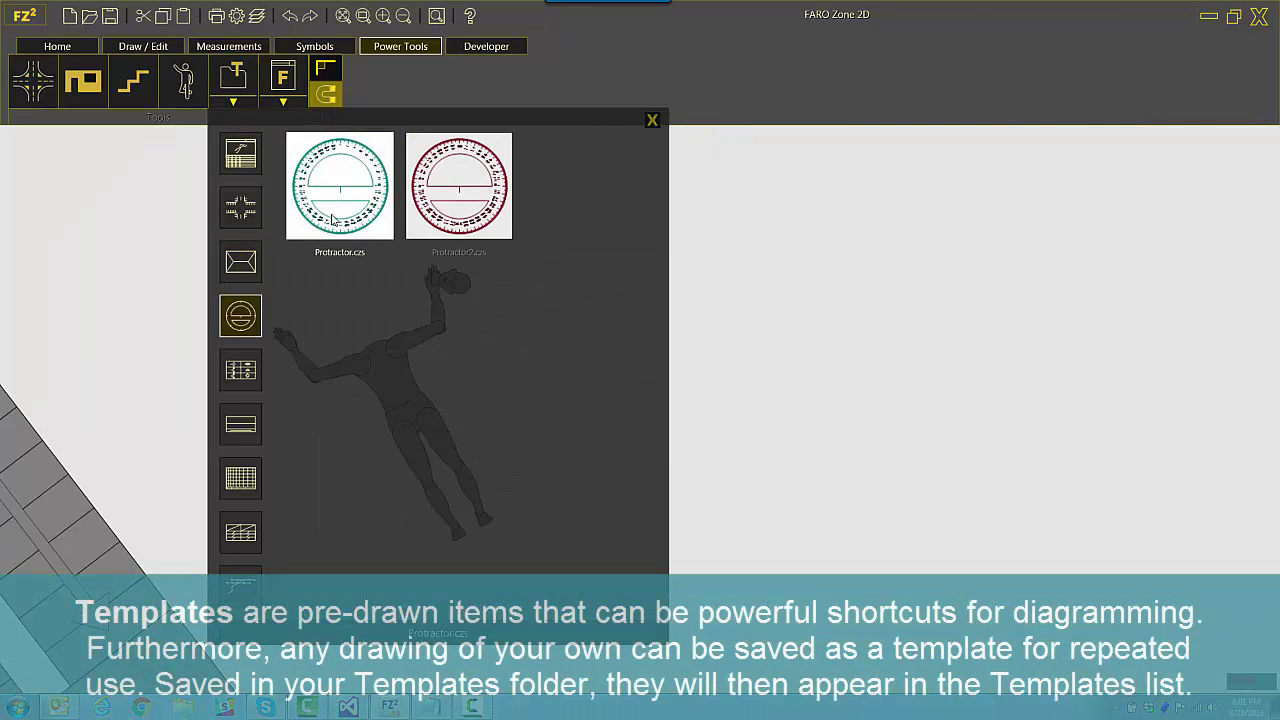
pyautogui.click(339, 196)
pyautogui.scroll(-3, 560, 330)
pyautogui.click(775, 364)
pyautogui.click(530, 322)
pyautogui.scroll(-3, 612, 198)
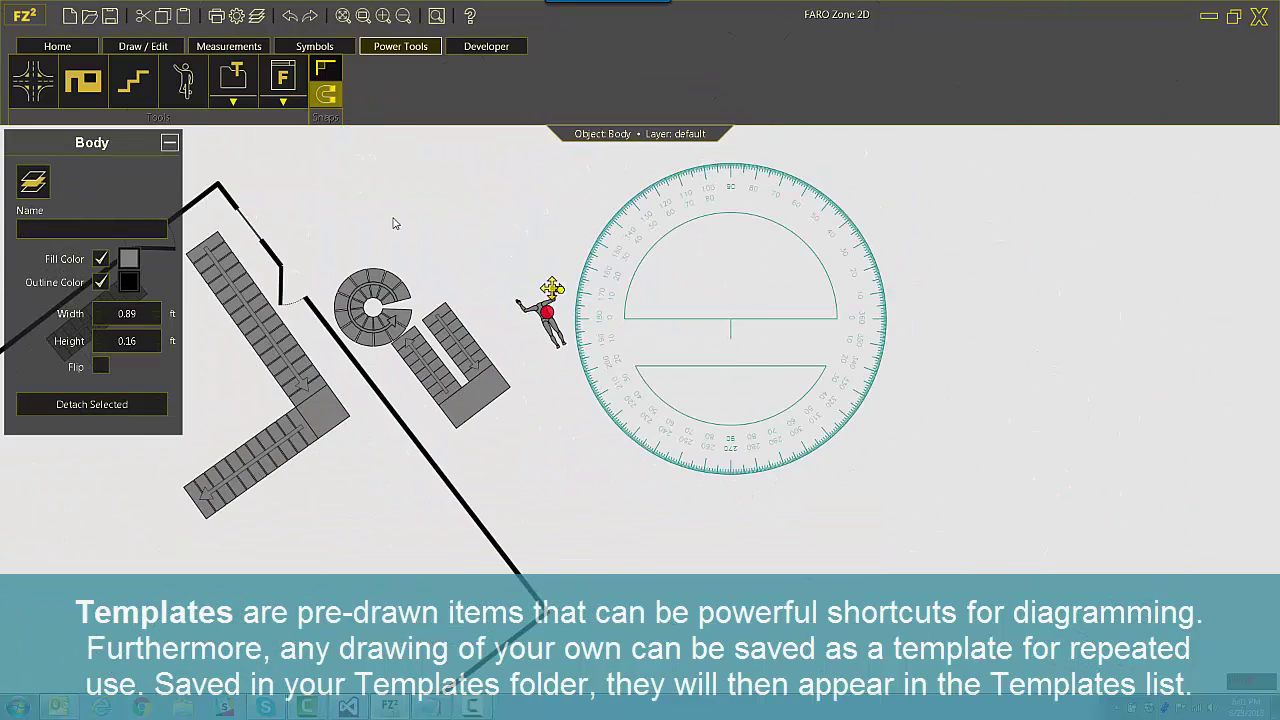
pyautogui.scroll(-2, 446, 260)
# Check the folders offered for saving a template, cancel without saving, and look through the template categories
pyautogui.click(233, 101)
pyautogui.click(245, 150)
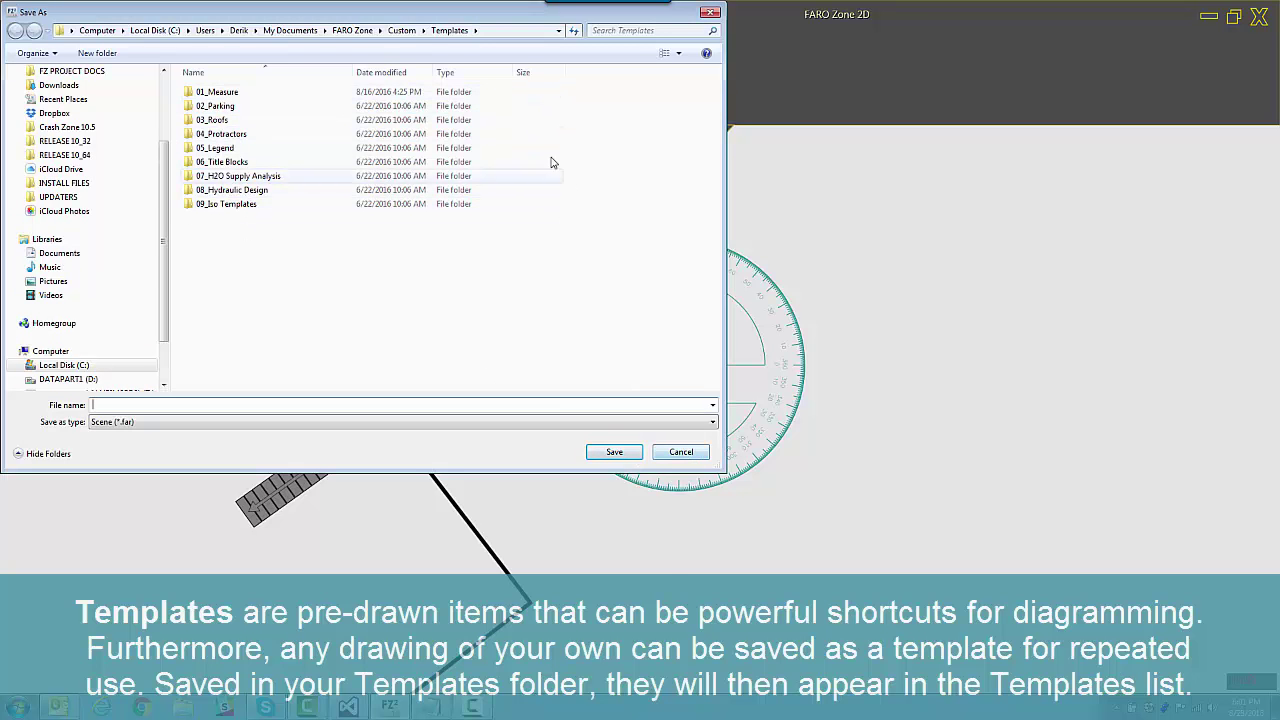
pyautogui.click(684, 455)
pyautogui.click(233, 78)
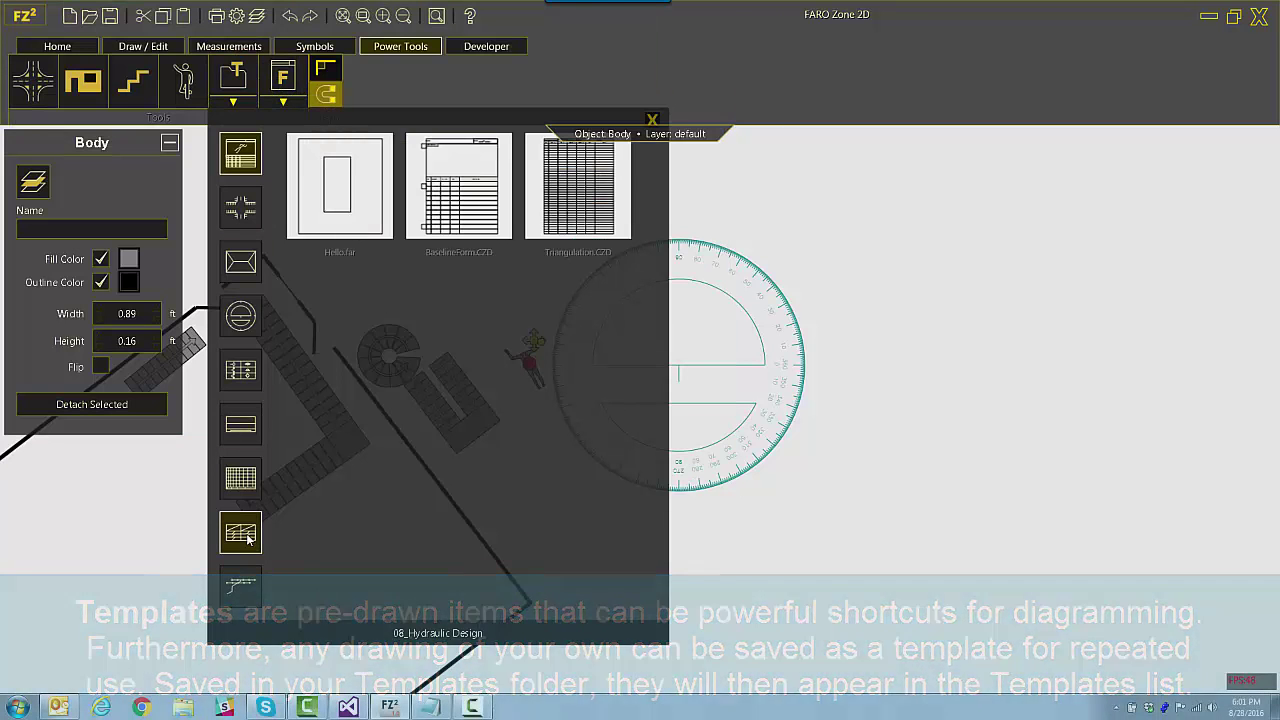
pyautogui.moveTo(244, 426)
pyautogui.click(748, 212)
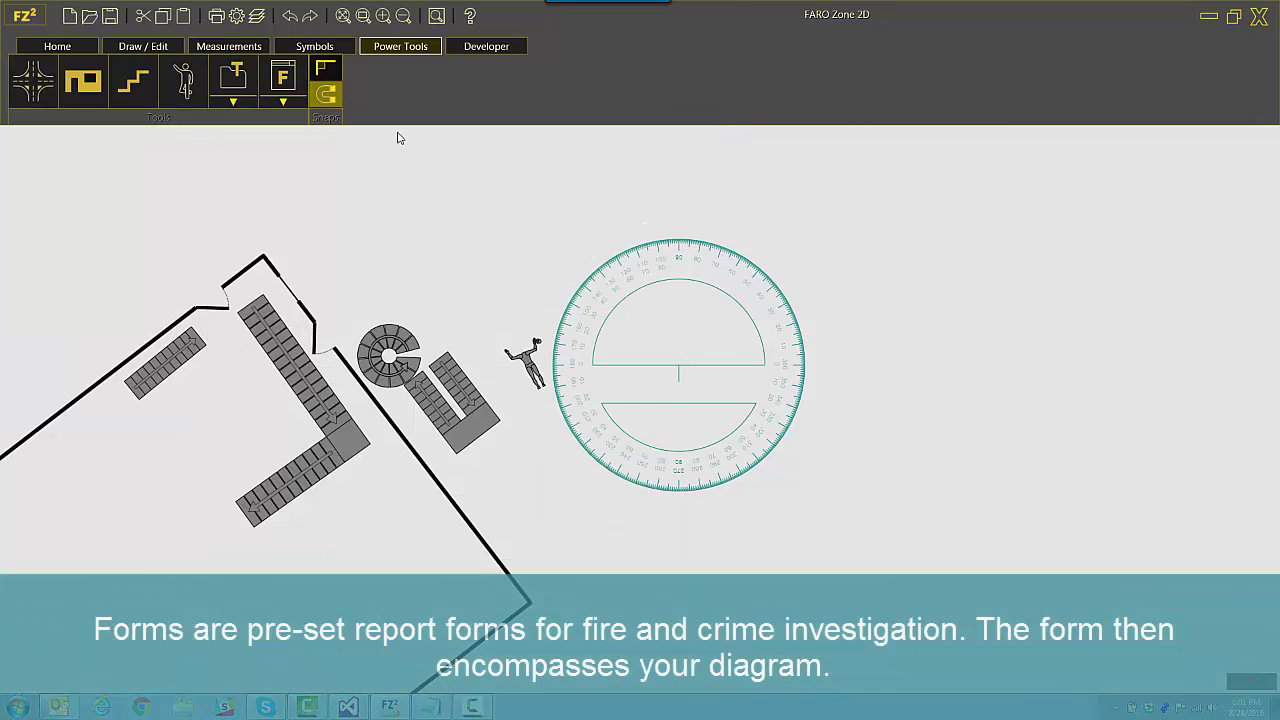
# Browse the fire report forms and choose the Fire 03.fas form for the diagram
pyautogui.click(283, 80)
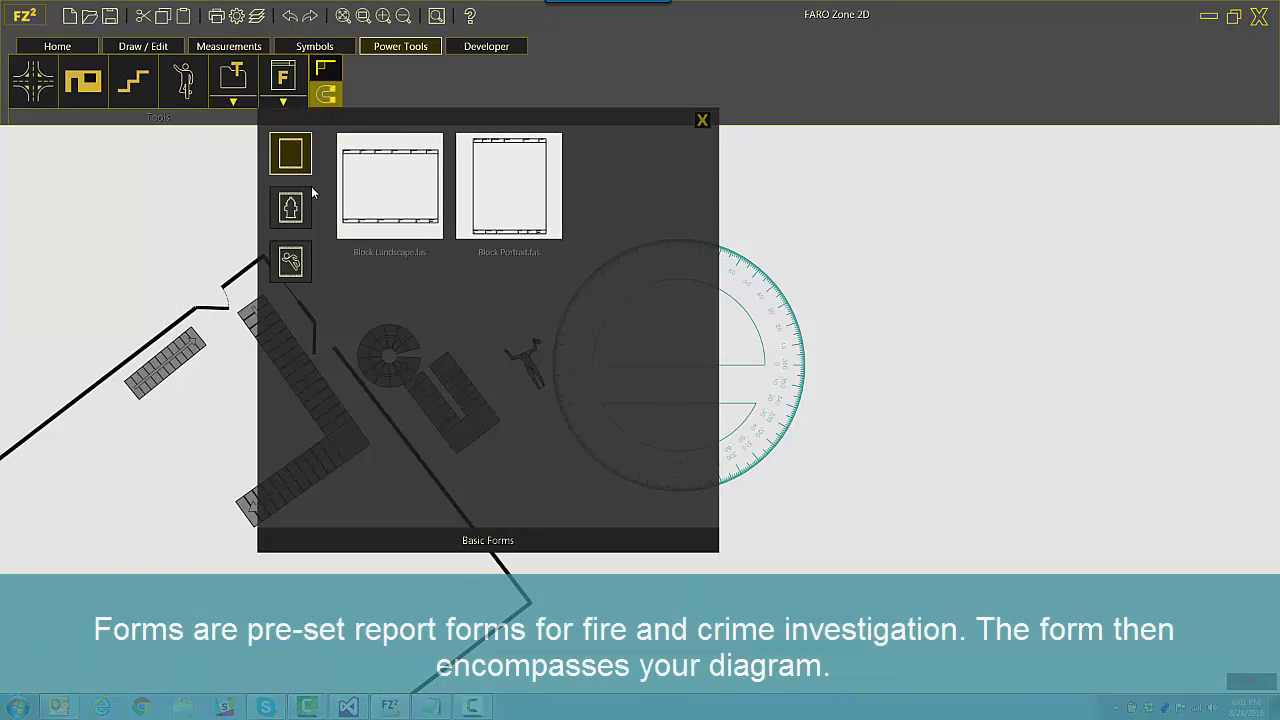
pyautogui.click(292, 208)
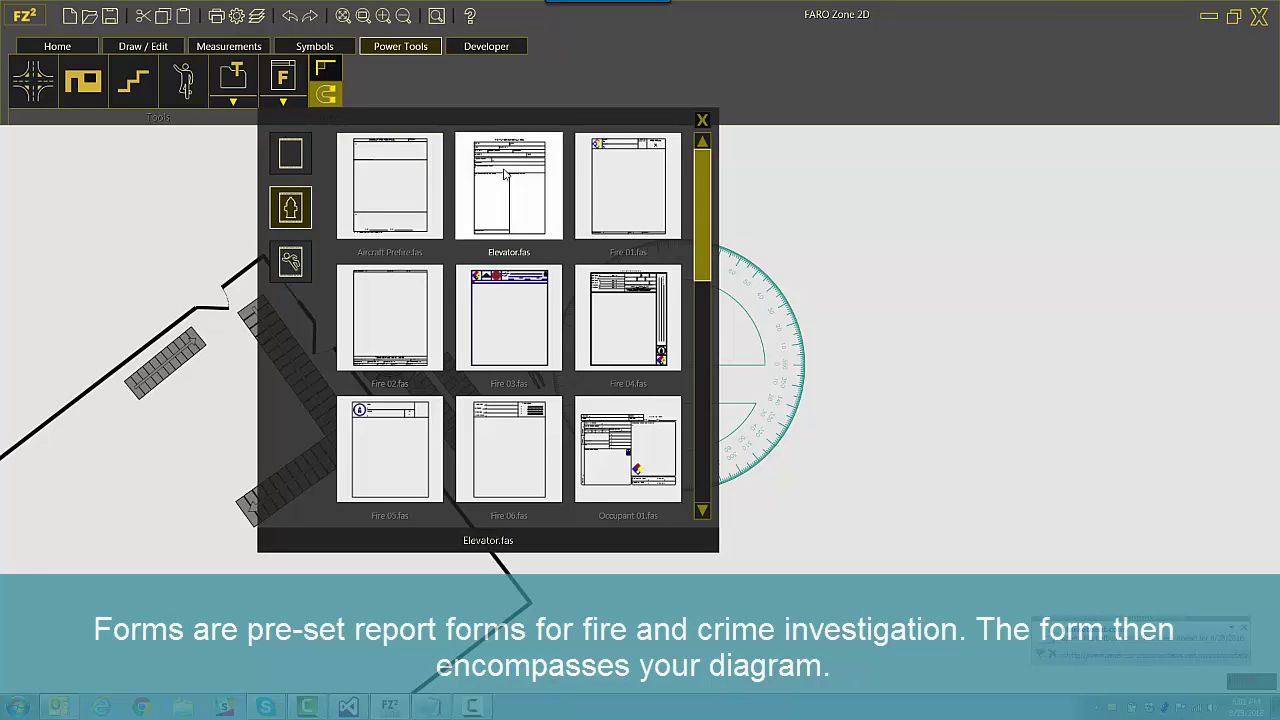
pyautogui.click(517, 294)
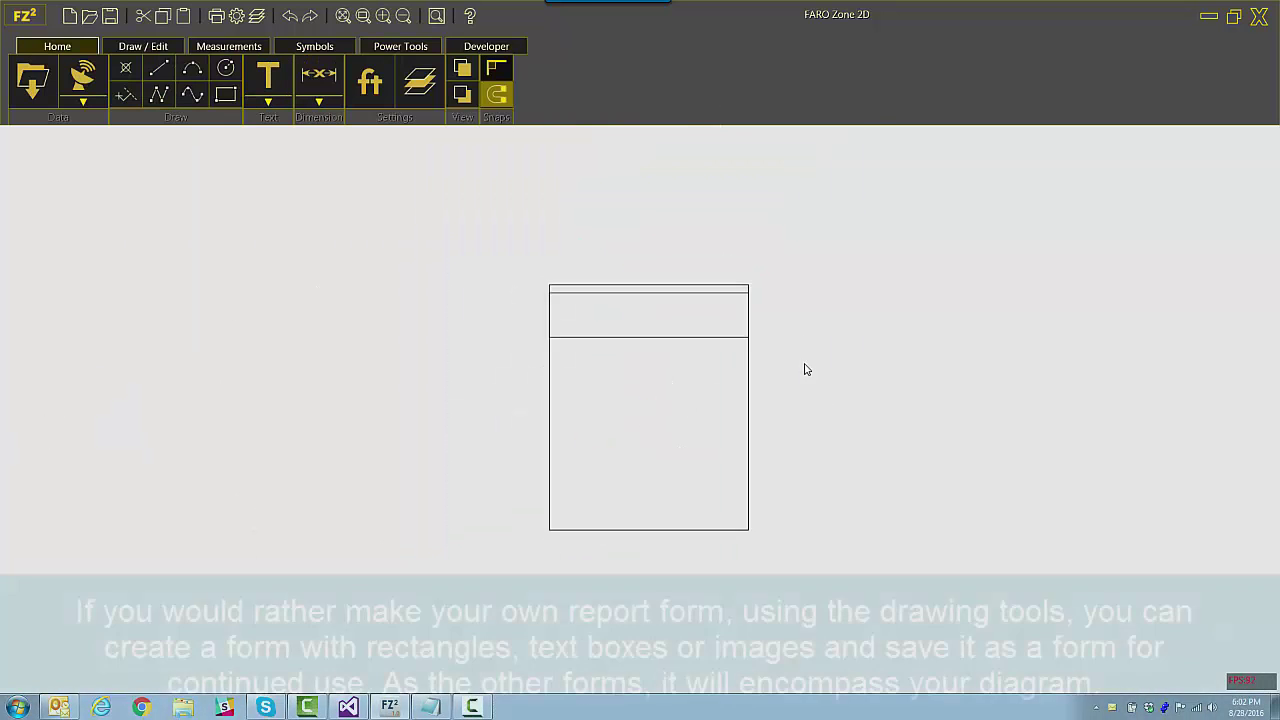
# Place an italic, underlined text label beside the custom report form's frame
pyautogui.scroll(3, 806, 375)
pyautogui.click(268, 76)
pyautogui.click(72, 434)
pyautogui.click(72, 403)
pyautogui.click(72, 372)
# Place the picture of the red and yellow cars beside the form frame, 192 ft wide and 104.10 ft high
pyautogui.click(49, 233)
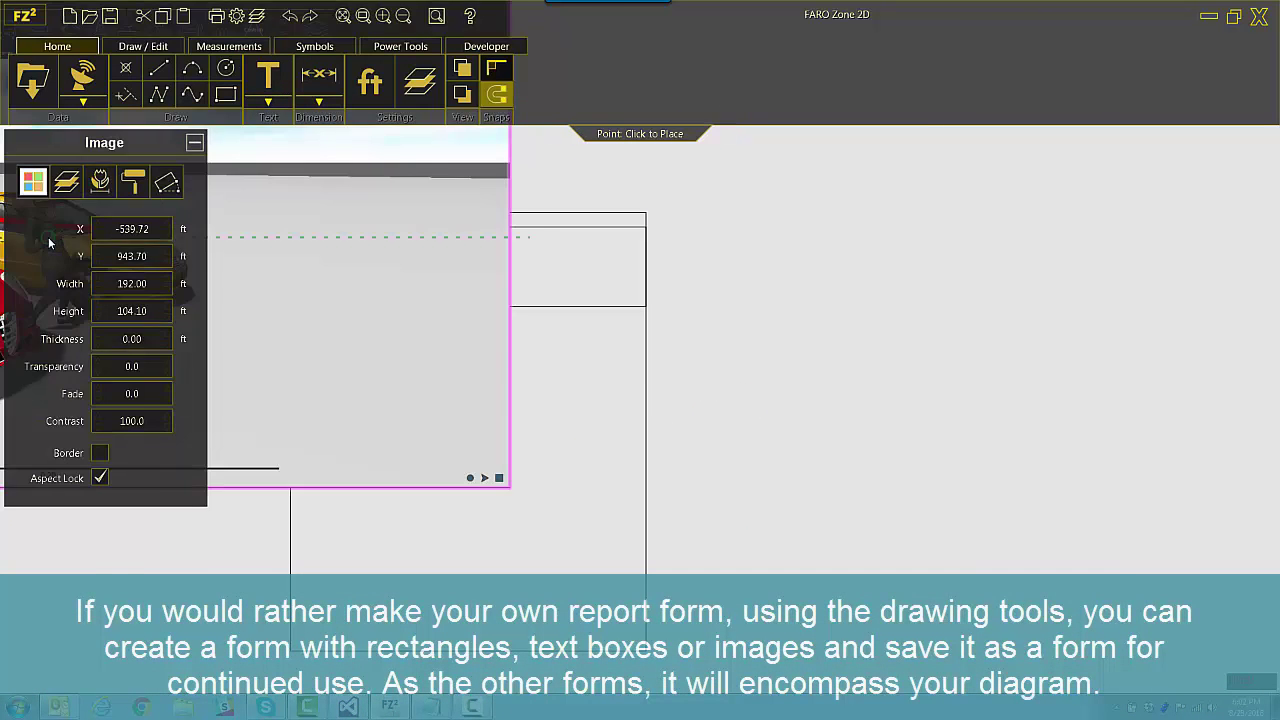
pyautogui.scroll(-2, 640, 350)
pyautogui.click(938, 314)
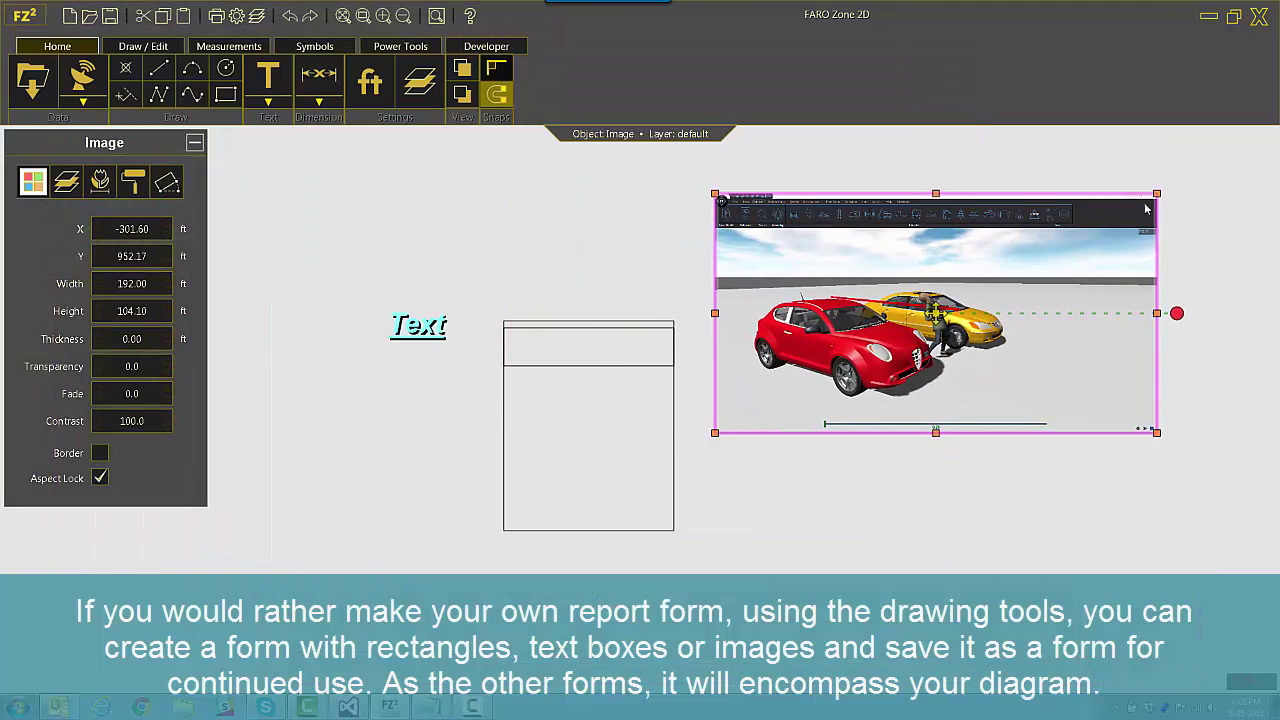
# Shrink the car picture and fit it inside the right end of the form's header box
pyautogui.moveTo(1163, 194); pyautogui.dragTo(757, 422)
pyautogui.moveTo(639, 347); pyautogui.dragTo(646, 347)
pyautogui.scroll(3, 646, 347)
pyautogui.click(754, 371)
pyautogui.click(747, 321)
pyautogui.scroll(2, 747, 321)
pyautogui.moveTo(686, 289); pyautogui.dragTo(666, 278)
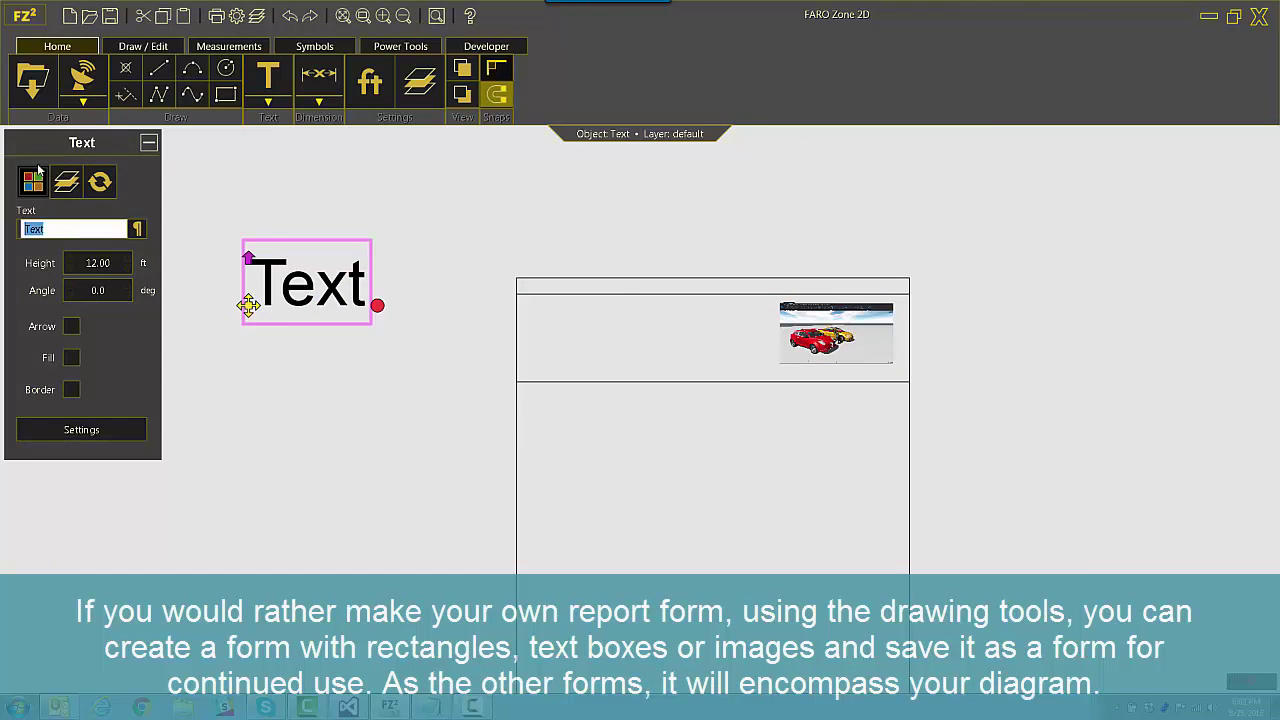
# Set the text label to ACME and begin saving the whole report form layout, including the car picture, as a form
pyautogui.write('ACME')
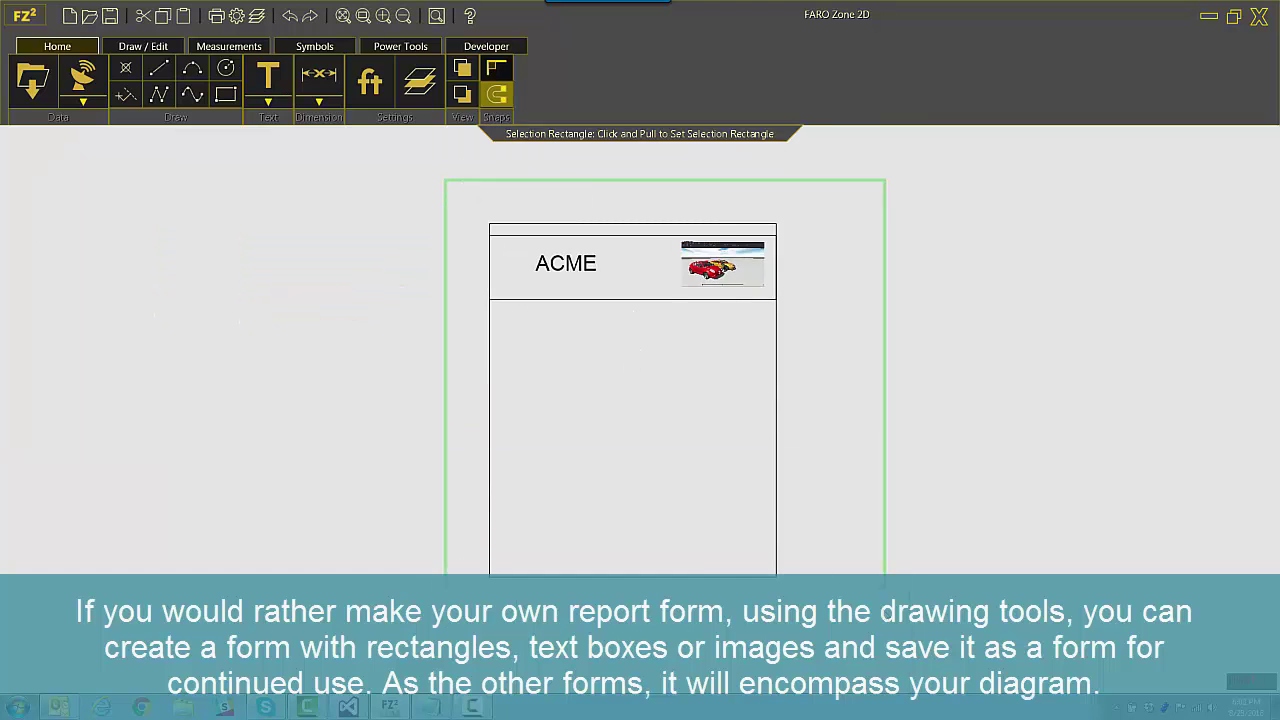
pyautogui.moveTo(884, 645); pyautogui.dragTo(875, 645)
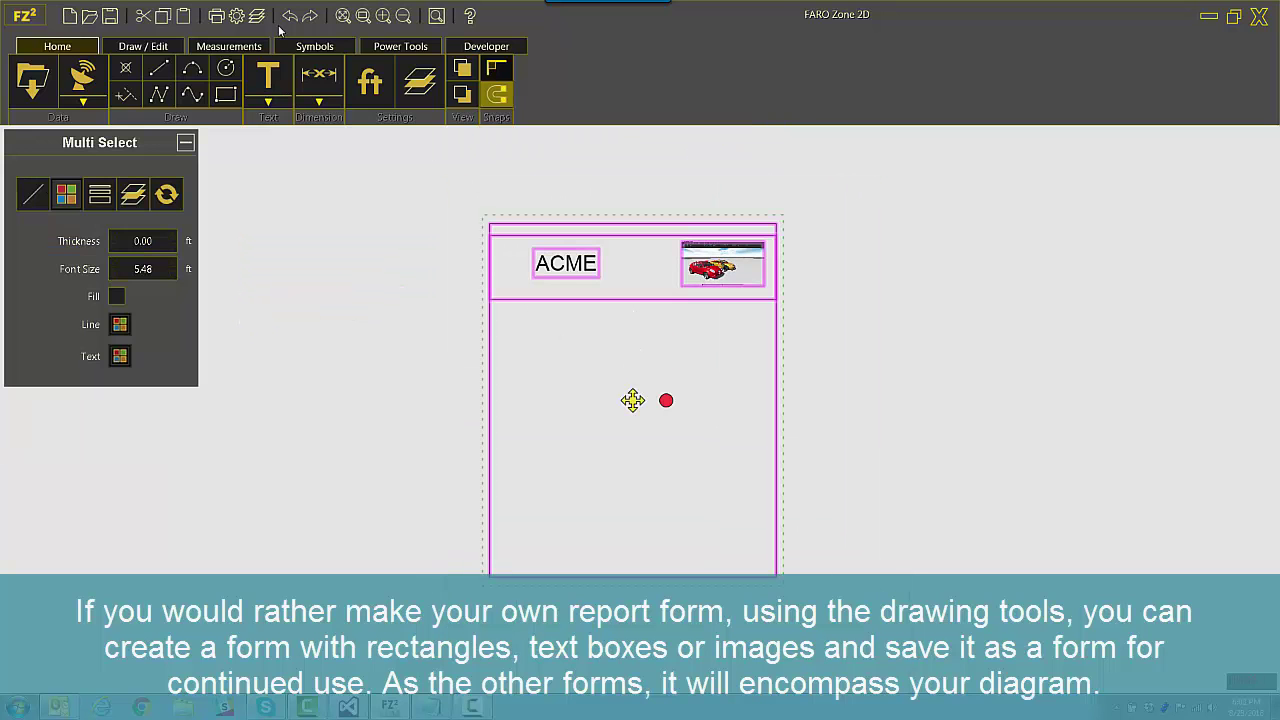
pyautogui.click(400, 46)
pyautogui.click(283, 101)
pyautogui.click(397, 151)
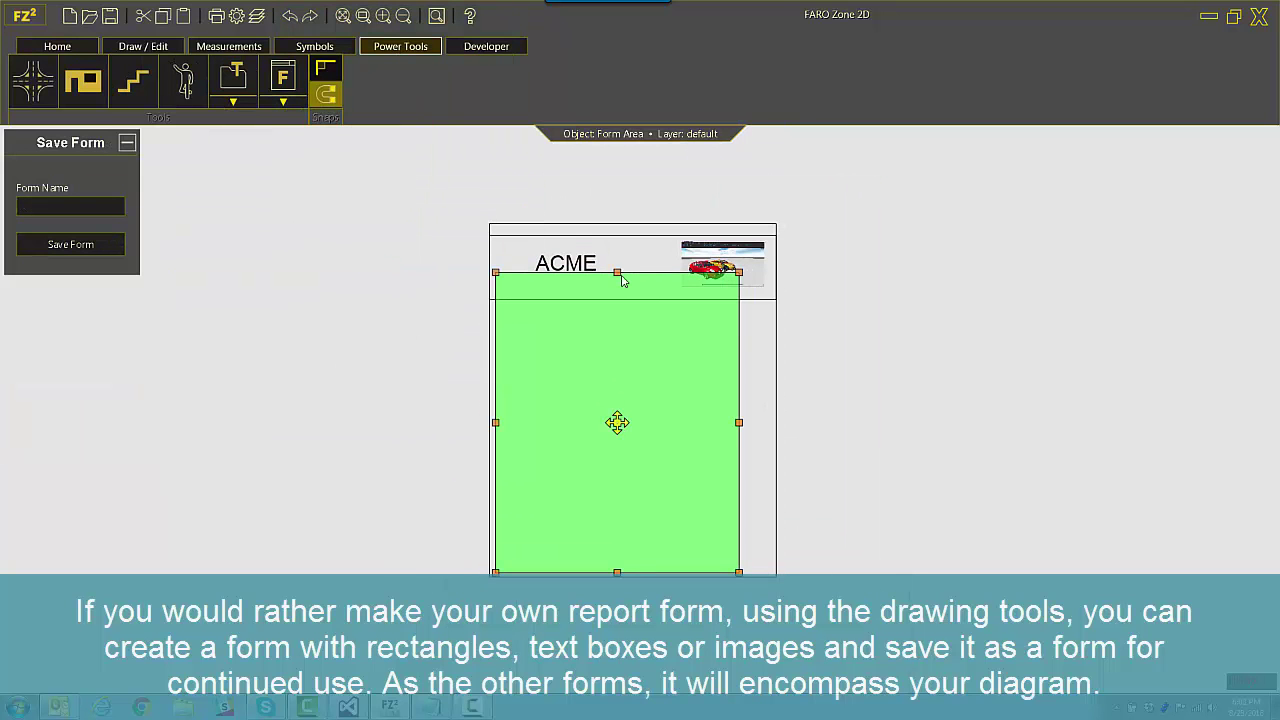
# Fit the form area inside the frame below the header box and save the form as ACME Form
pyautogui.moveTo(621, 281); pyautogui.dragTo(617, 307)
pyautogui.moveTo(738, 422); pyautogui.dragTo(767, 438)
pyautogui.click(63, 209)
pyautogui.write('ACME Form')
pyautogui.click(89, 246)
# Open the Store Scene.far drawing and apply the custom report form around the diagram
pyautogui.doubleClick(219, 96)
pyautogui.click(616, 453)
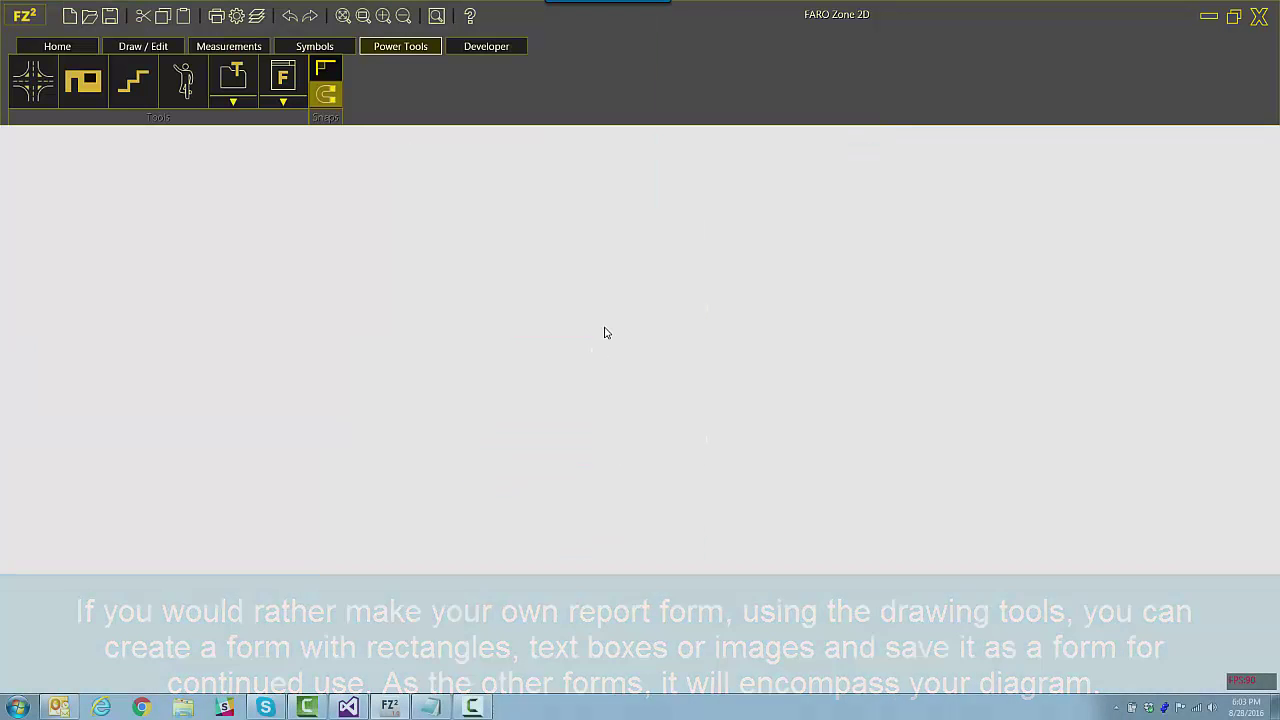
pyautogui.click(24, 16)
pyautogui.click(50, 55)
pyautogui.click(497, 385)
pyautogui.click(655, 396)
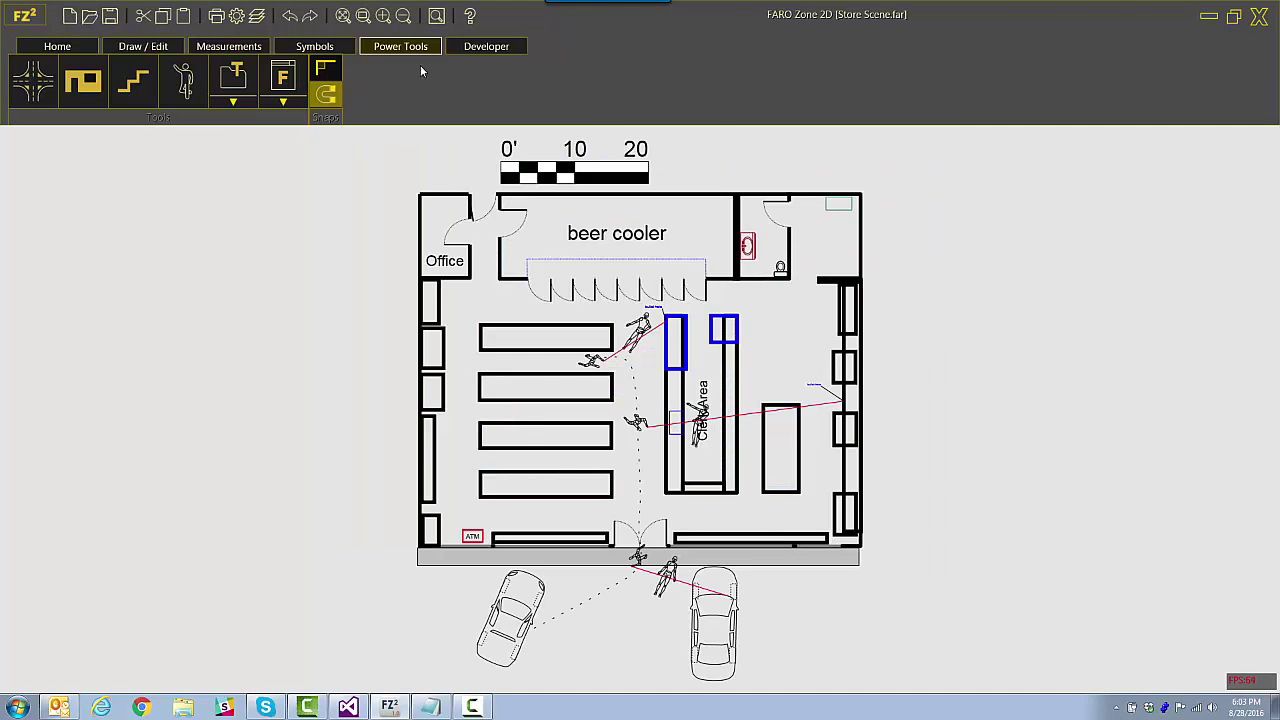
pyautogui.click(283, 80)
pyautogui.click(381, 171)
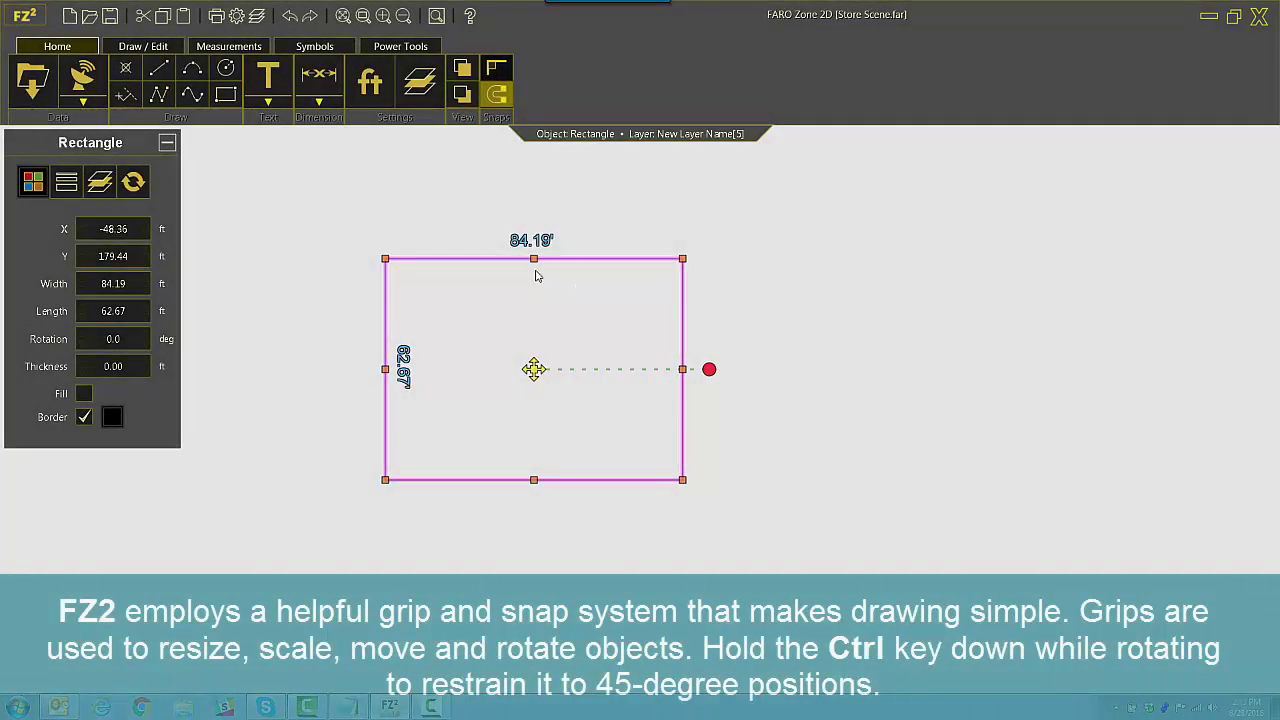
# Move the rectangle and scale it to about 88 ft by 73 ft with its grips, and try its rotation grip
pyautogui.moveTo(535, 261)
pyautogui.mouseDown()
pyautogui.moveTo(534, 352)
pyautogui.moveTo(545, 263)
pyautogui.mouseUp()
pyautogui.moveTo(534, 369); pyautogui.dragTo(437, 347)
pyautogui.moveTo(443, 239); pyautogui.dragTo(409, 293)
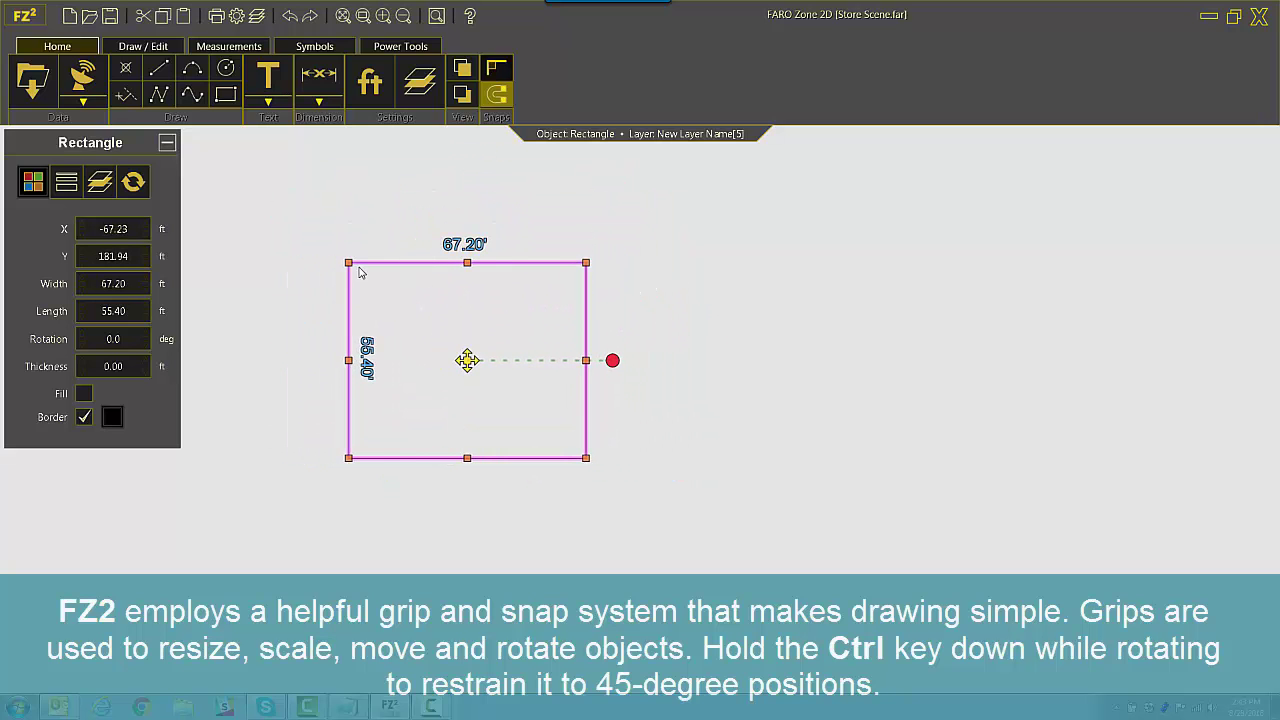
pyautogui.moveTo(387, 293); pyautogui.dragTo(252, 236)
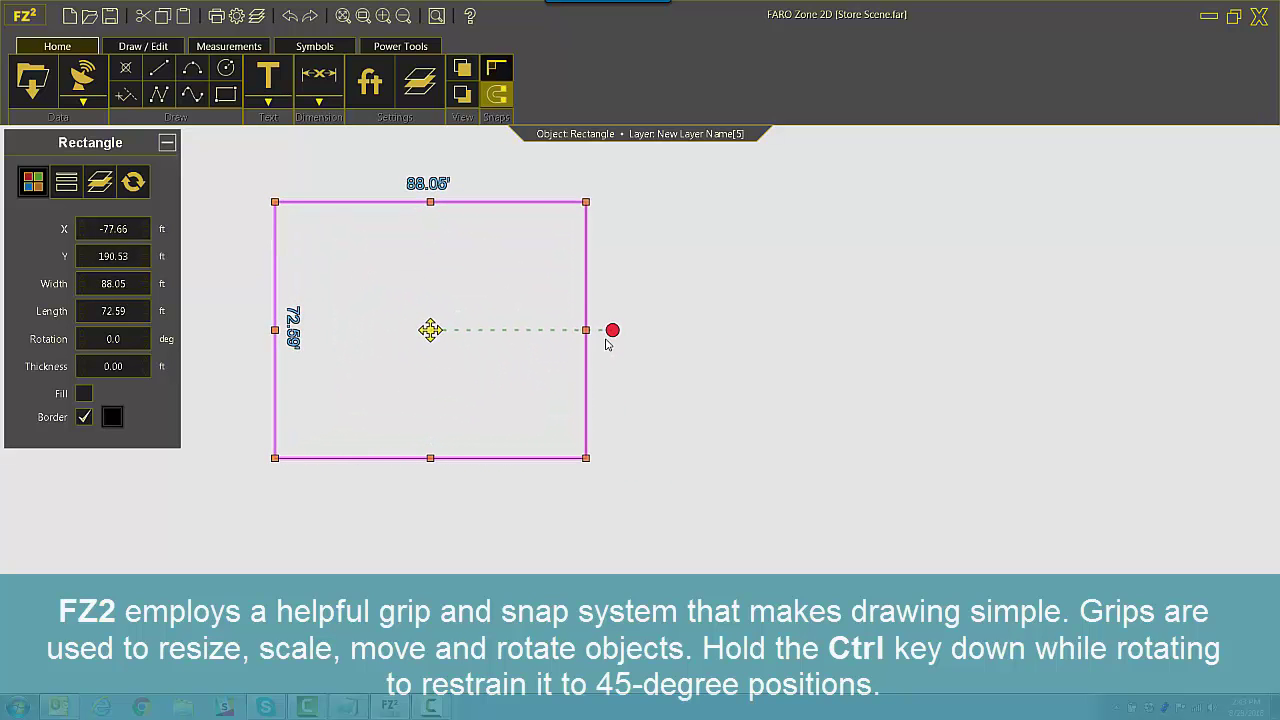
pyautogui.moveTo(616, 334)
pyautogui.mouseDown()
pyautogui.moveTo(610, 410)
pyautogui.moveTo(414, 442)
pyautogui.moveTo(429, 297)
pyautogui.moveTo(507, 247)
pyautogui.moveTo(620, 266)
pyautogui.moveTo(612, 330)
pyautogui.mouseUp()
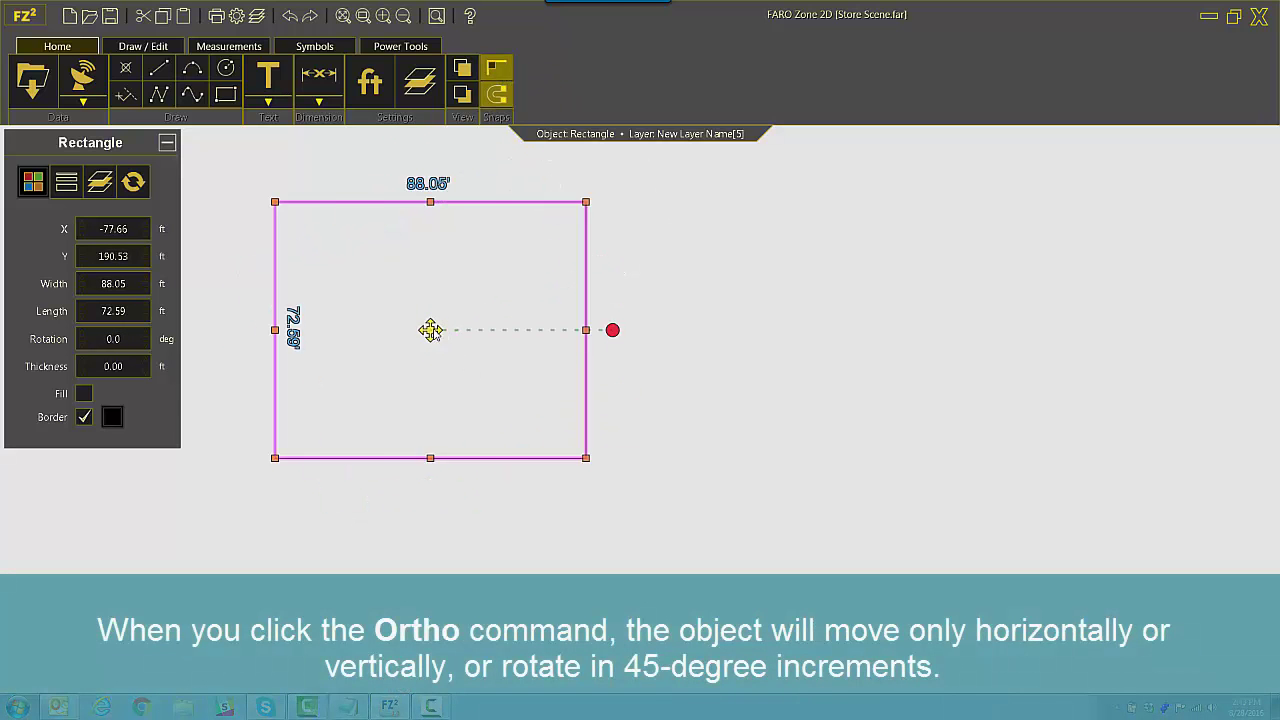
# With Ortho on, move the rectangle vertically downward about 8.5 ft and try rotating it in 45-degree increments
pyautogui.moveTo(473, 334); pyautogui.dragTo(421, 362)
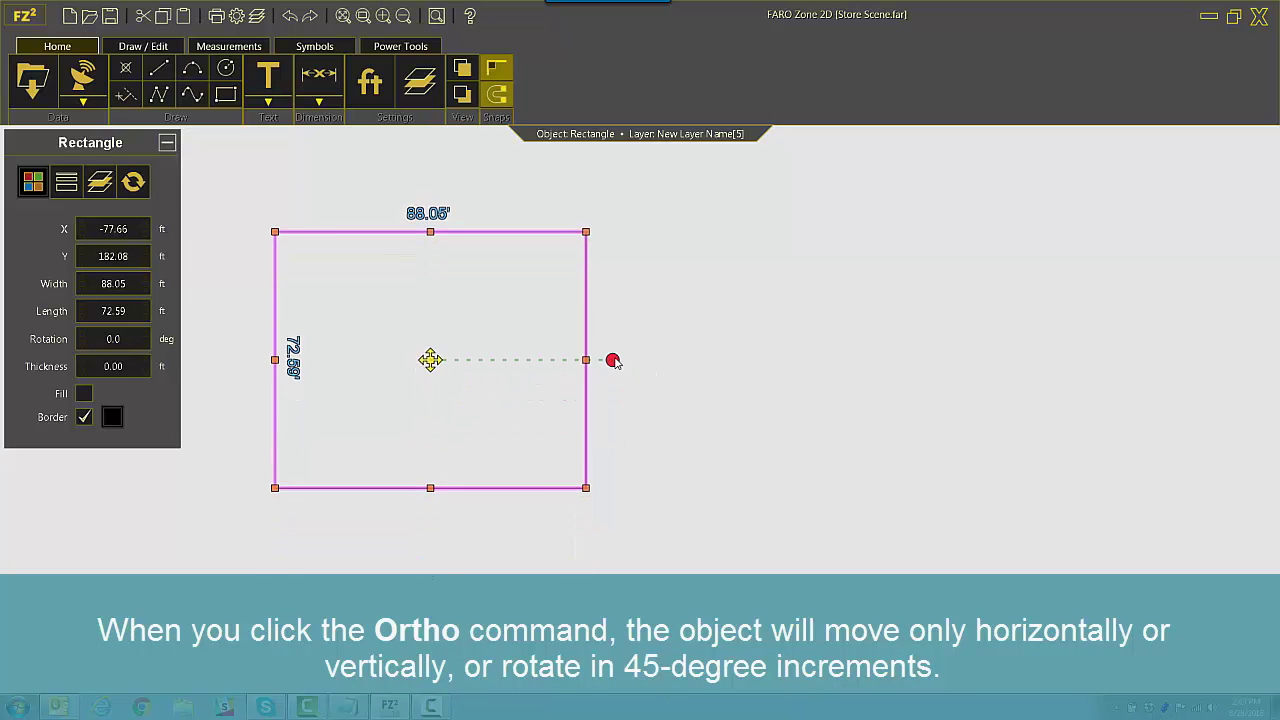
pyautogui.moveTo(615, 364); pyautogui.dragTo(456, 548)
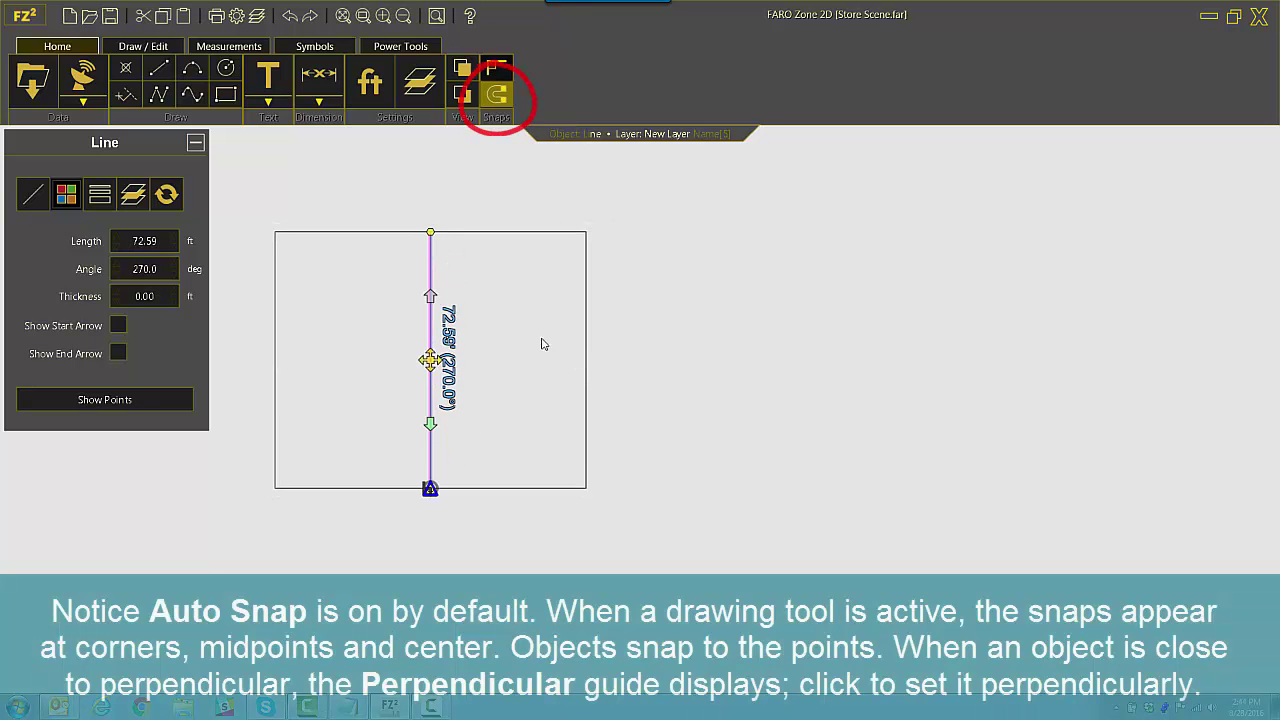
# Draw a horizontal line outward from the midpoint of the rectangle's right edge, perpendicular to that edge
pyautogui.click(158, 70)
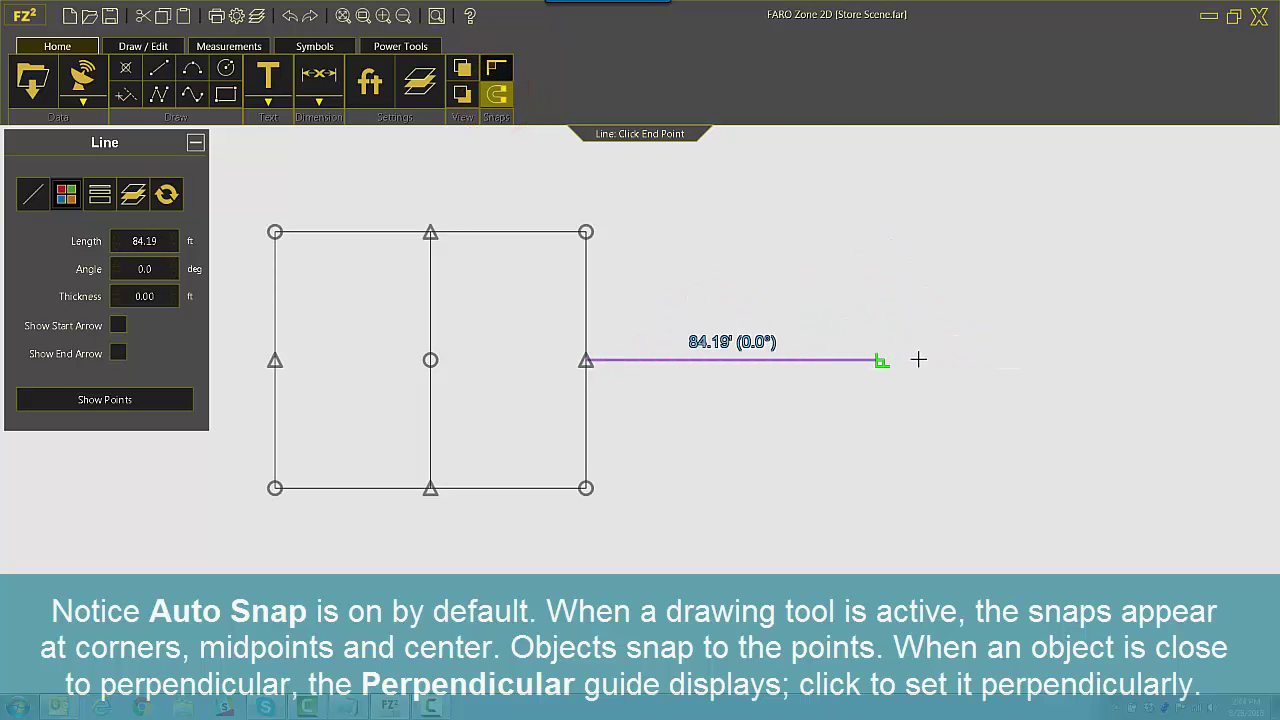
pyautogui.click(944, 361)
# Start drawing another rectangle beside the existing rectangle and its horizontal line
pyautogui.click(226, 94)
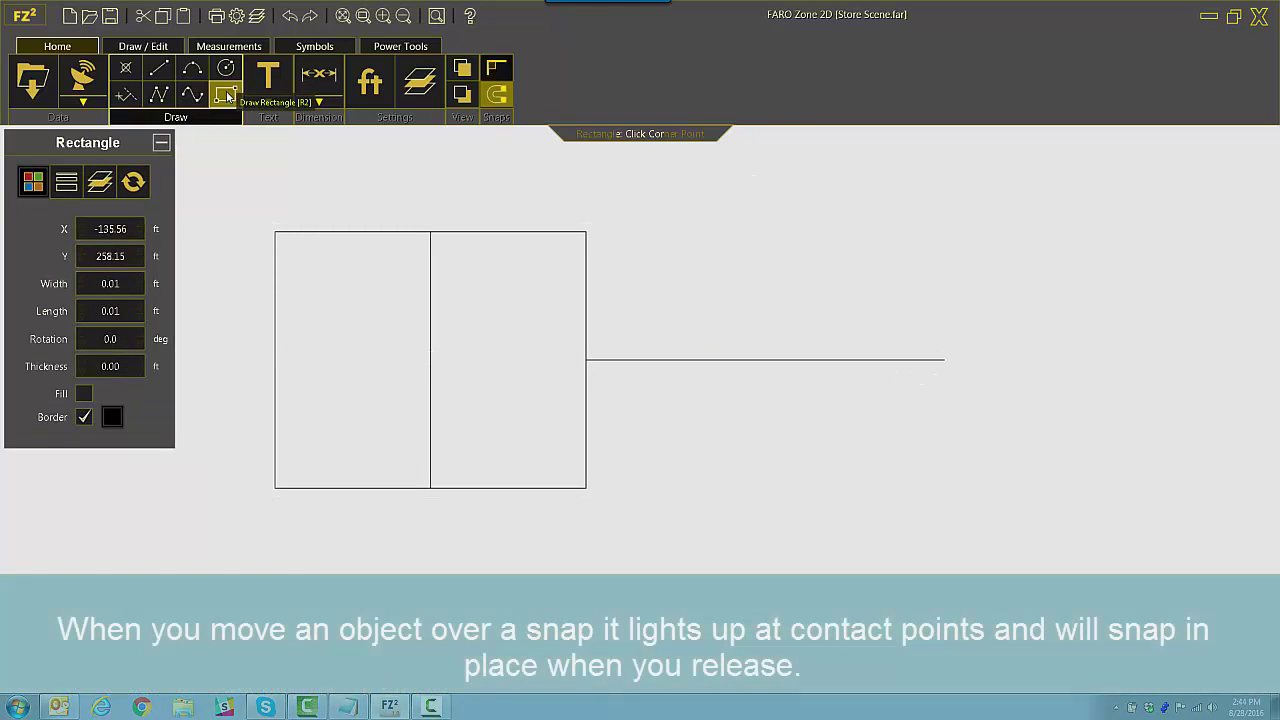